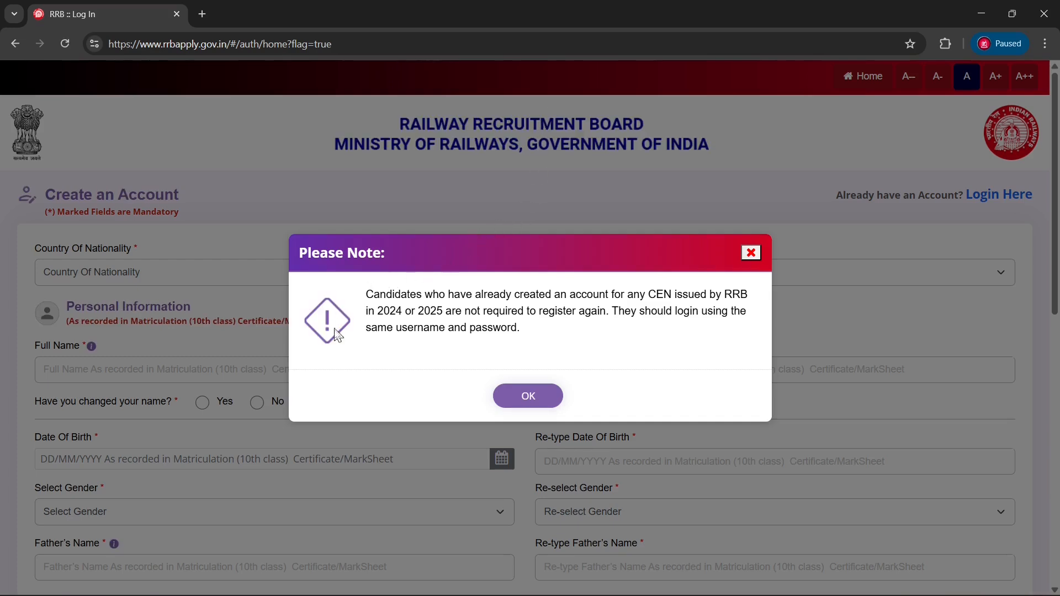
Dismiss the existing-account notice and set the country of nationality to India
click(533, 396)
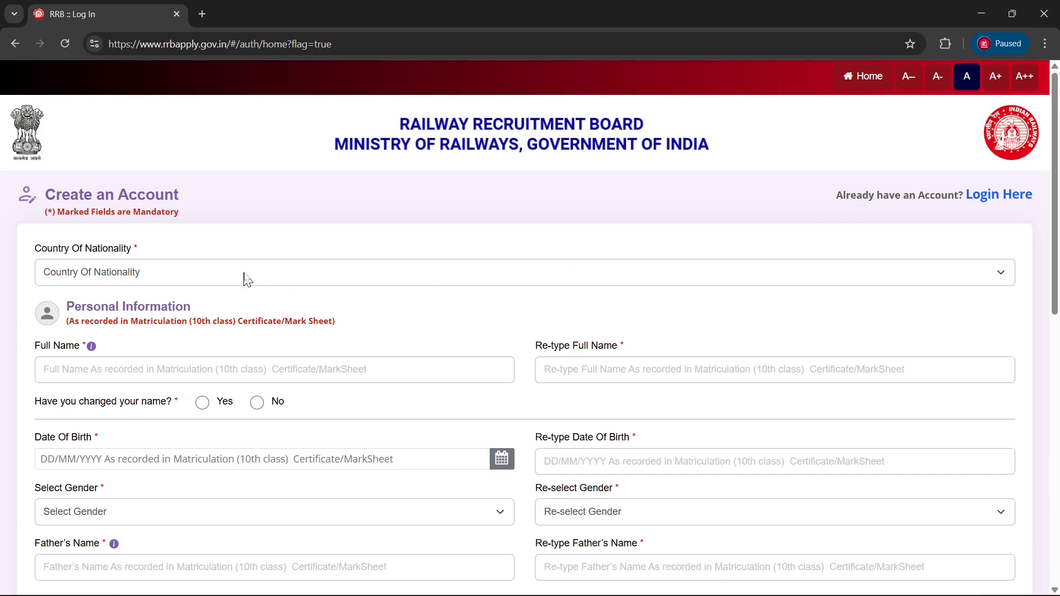
click(146, 280)
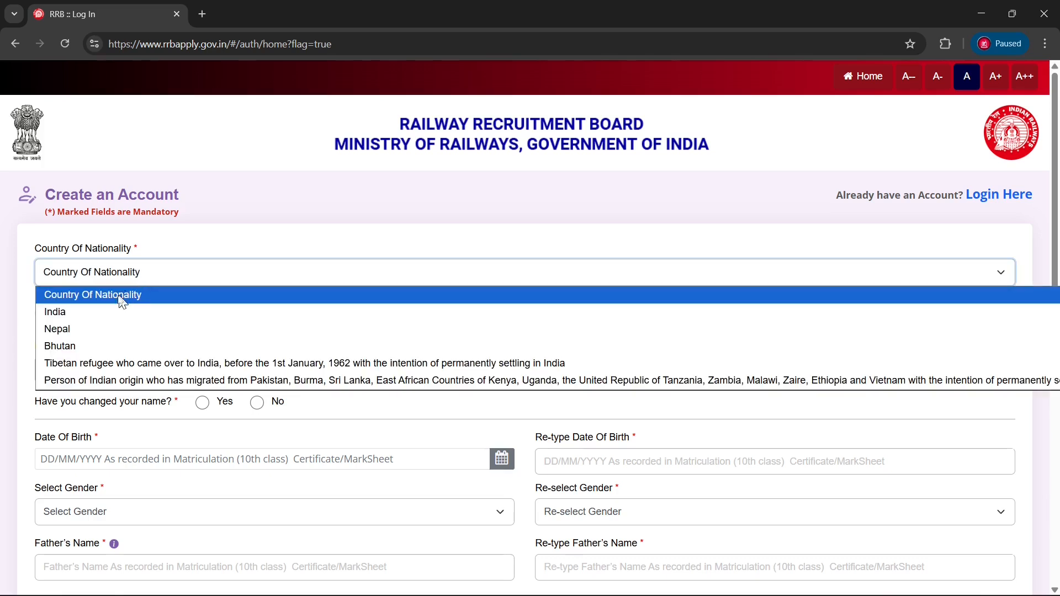
click(90, 322)
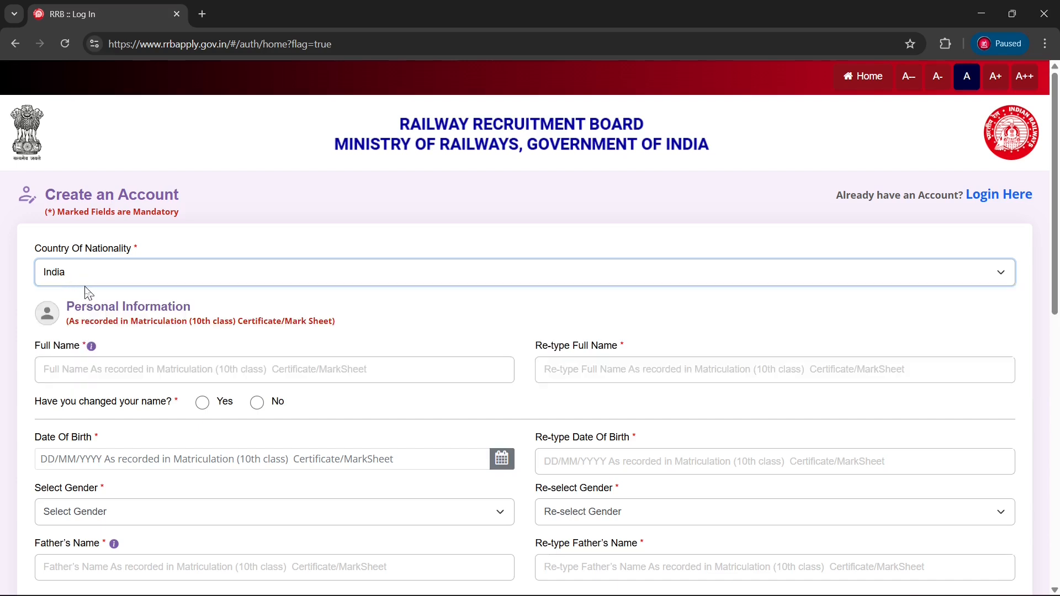
scroll(88, 293, down, 4)
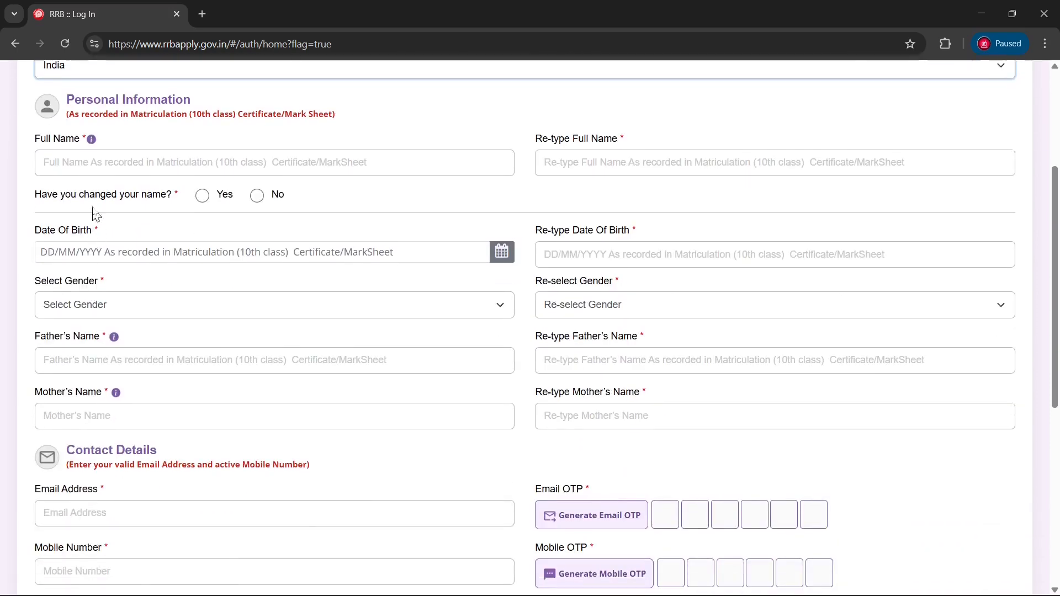
click(102, 167)
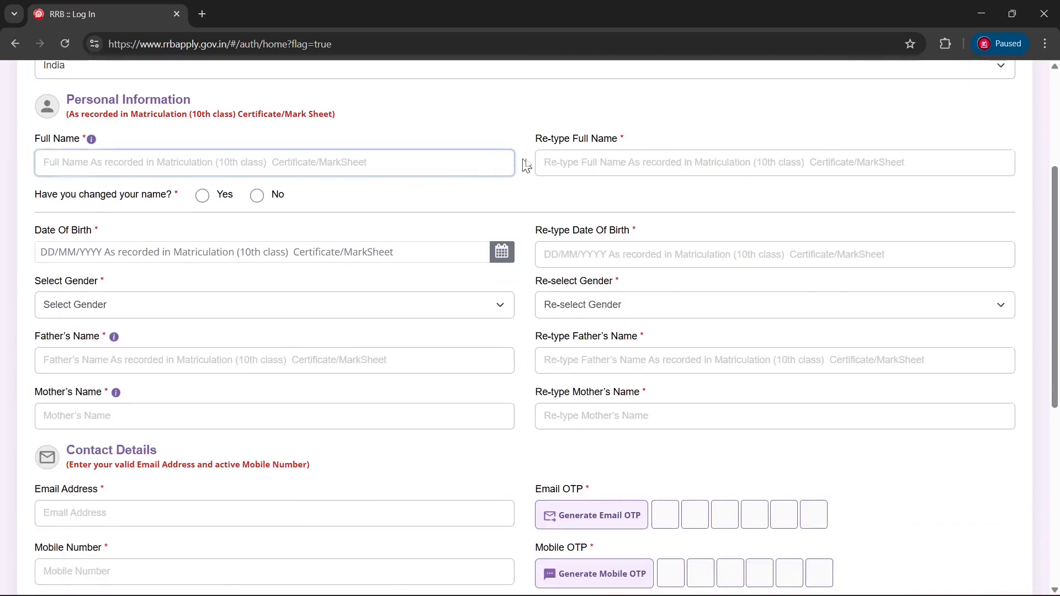
click(560, 167)
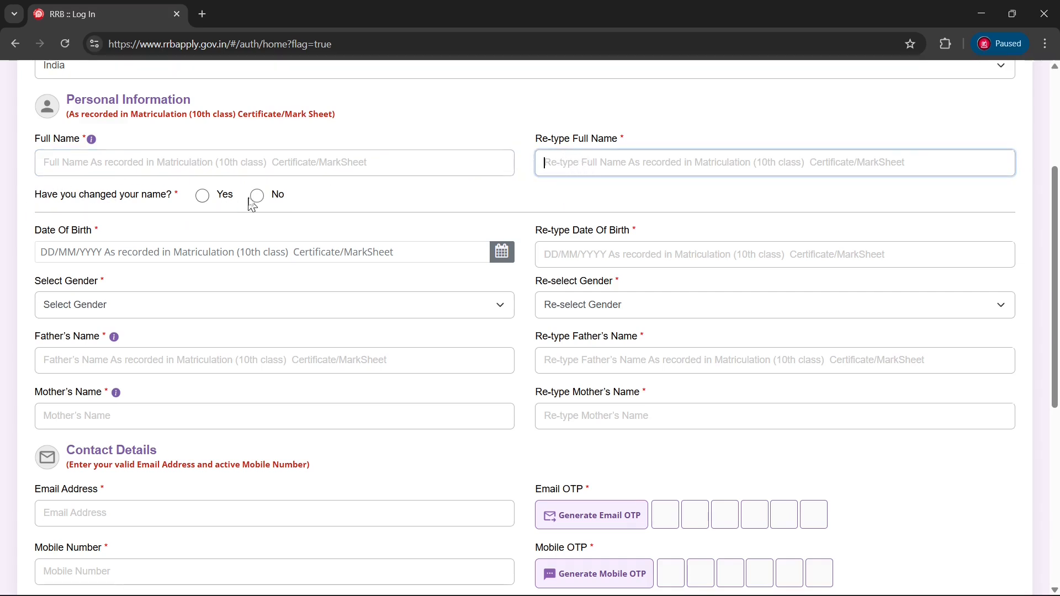
Answer Yes to the changed-name question and agree to the notice on legal documentation for name changes
click(203, 197)
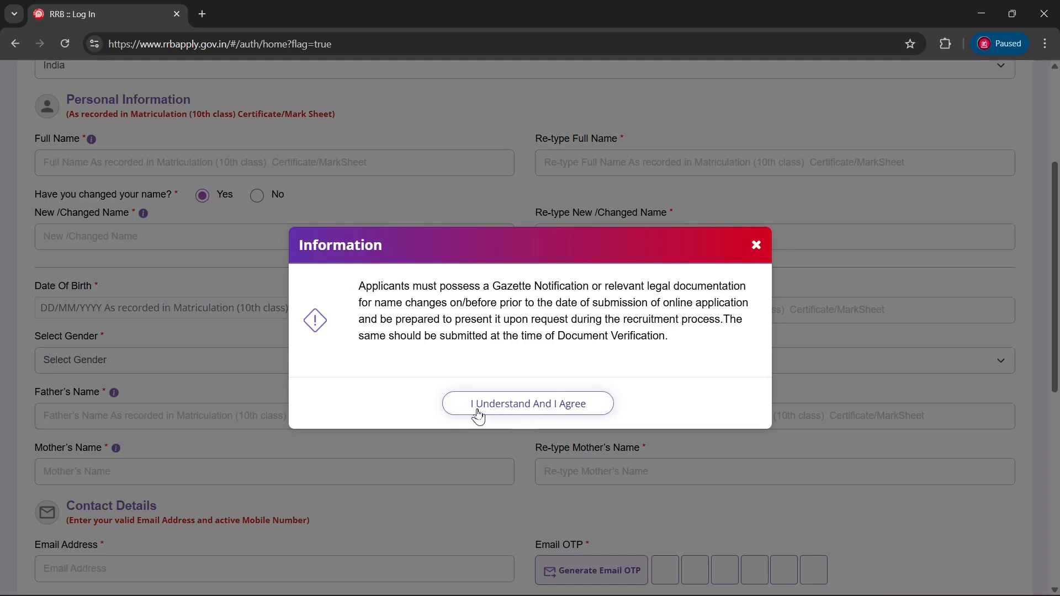
click(514, 406)
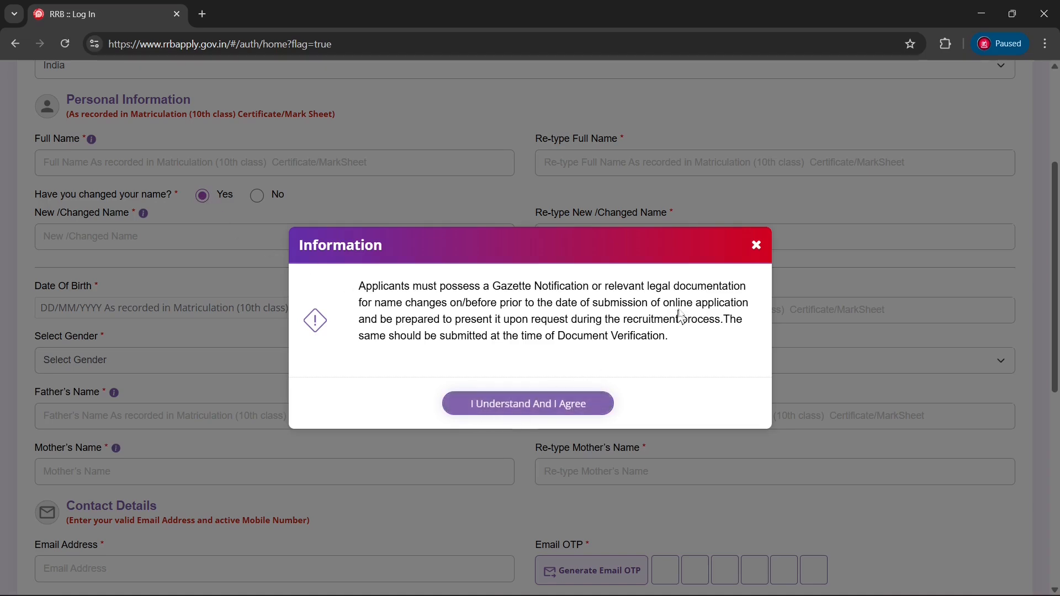
click(494, 411)
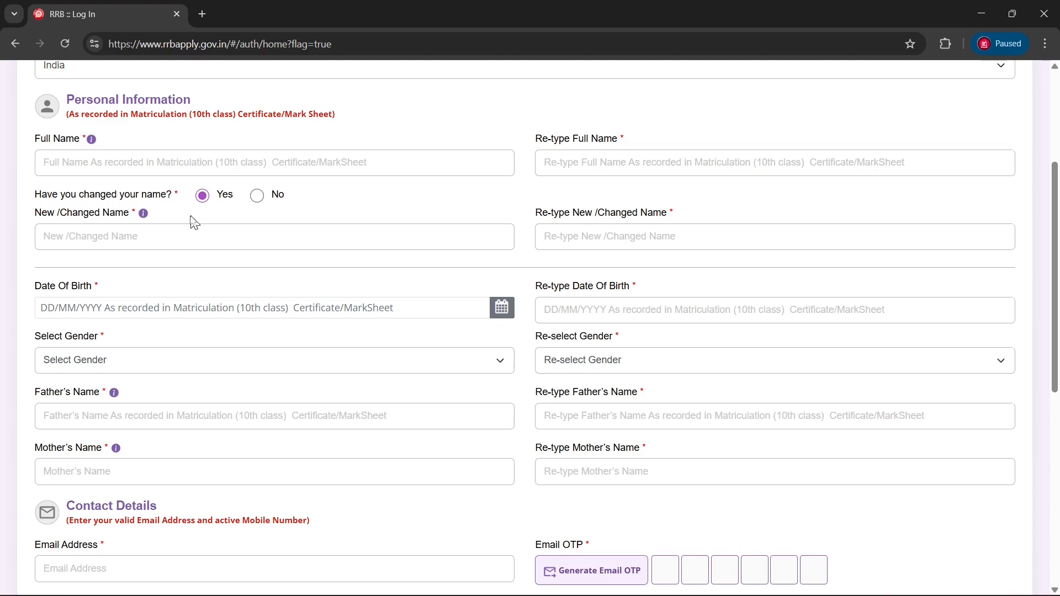
Answer No to the changed-name question, and fill in the date of birth and its re-type field
click(258, 197)
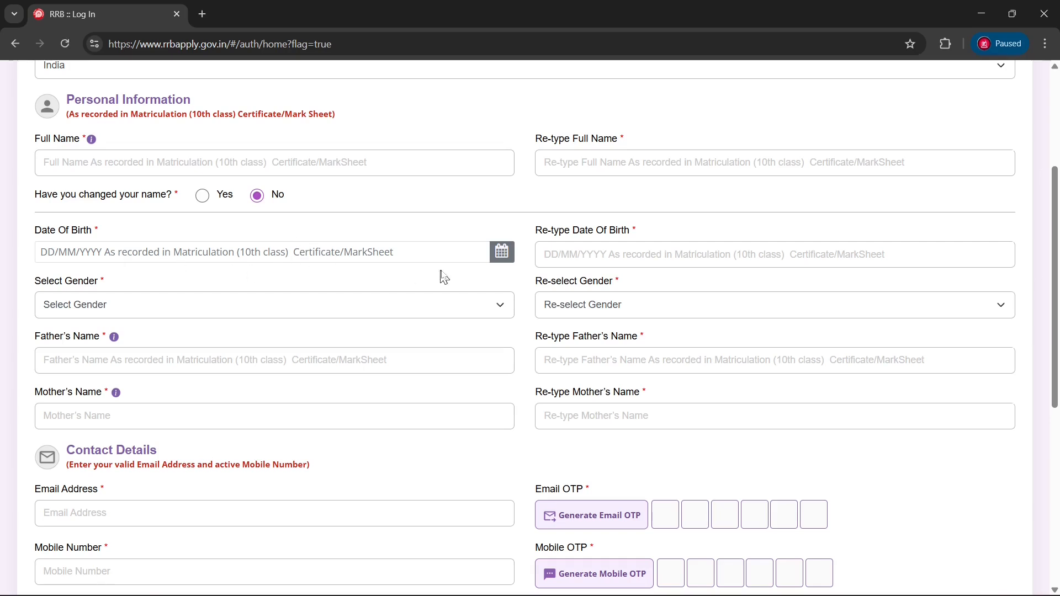
click(500, 255)
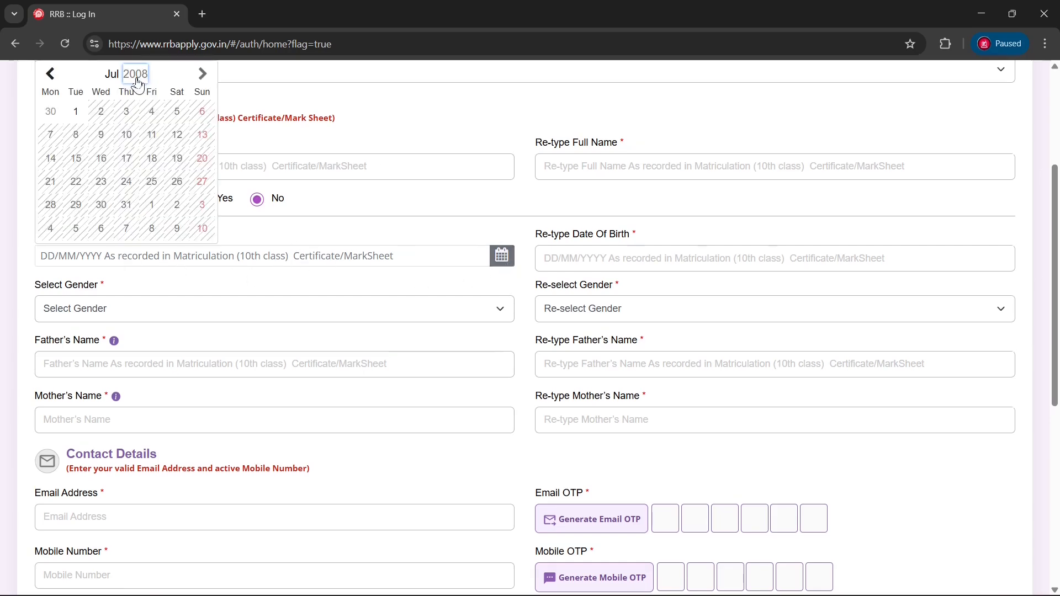
click(135, 82)
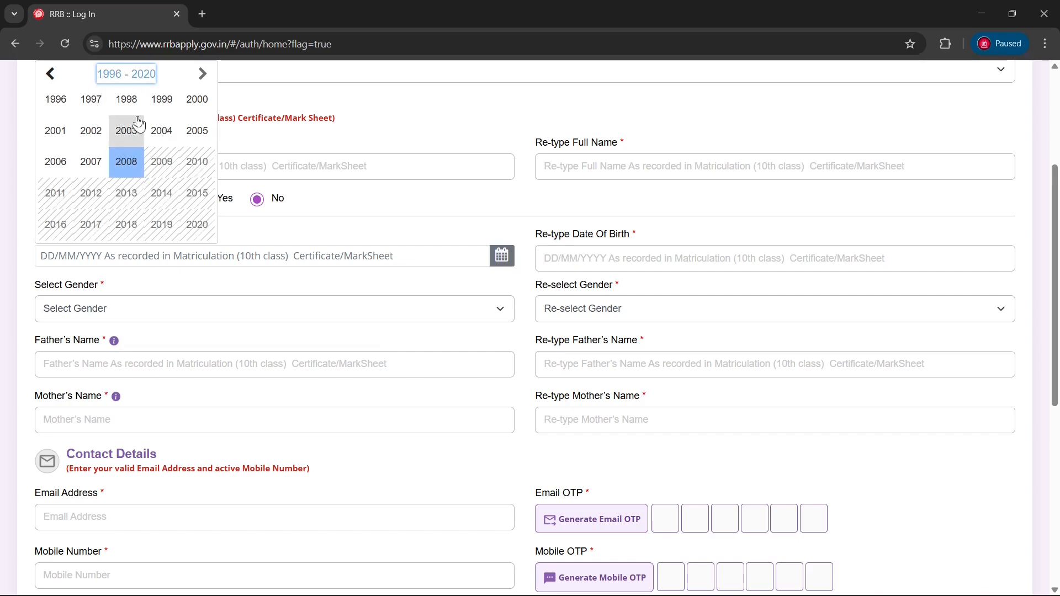
click(50, 78)
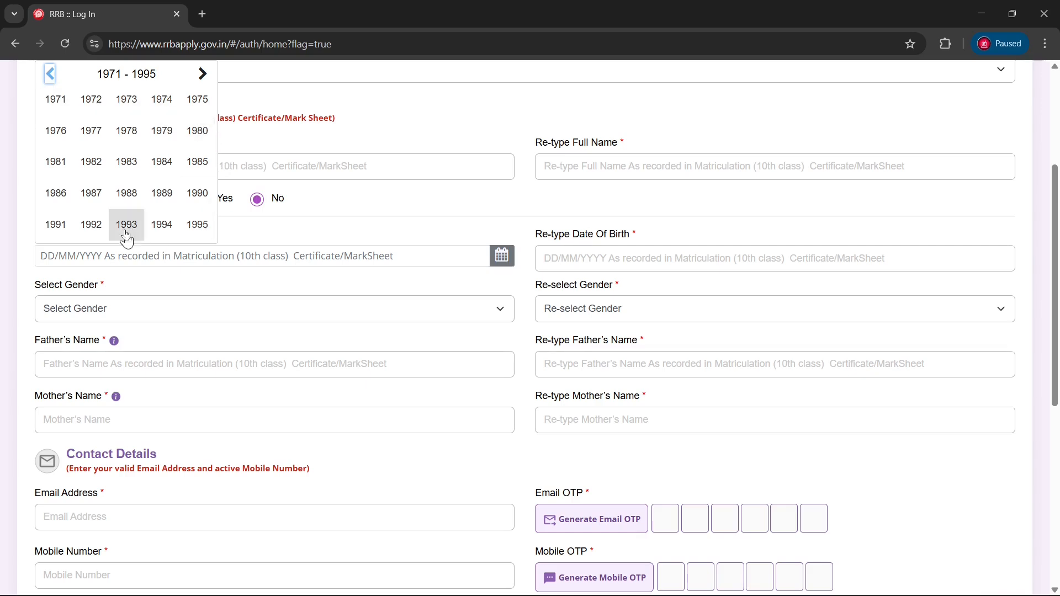
click(72, 264)
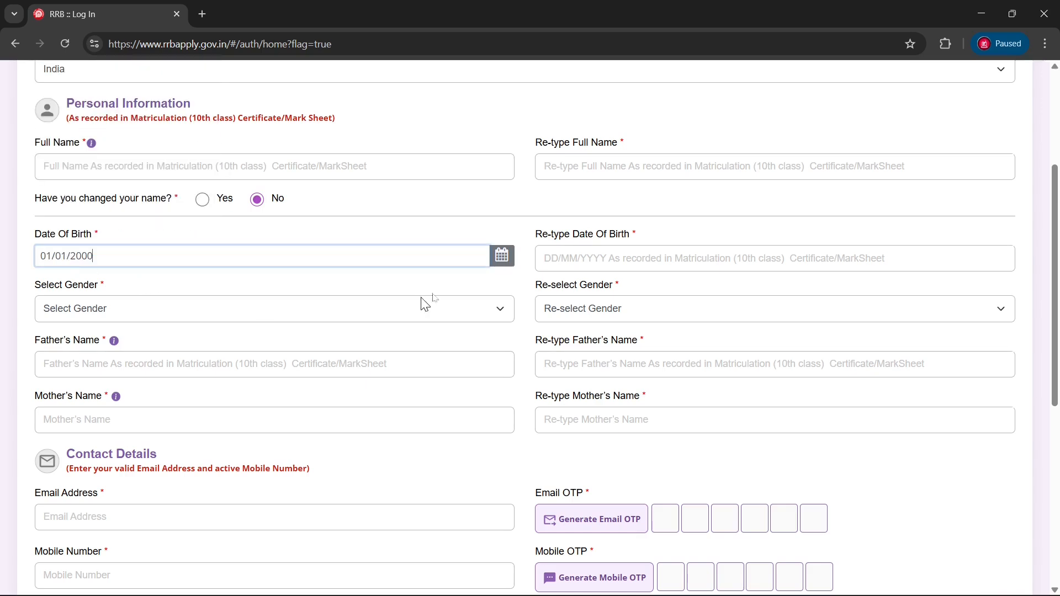
click(578, 257)
text(01/01/2000)
Set the gender to Male and re-select Male in the matching confirmation field
scroll(347, 302, down, 1)
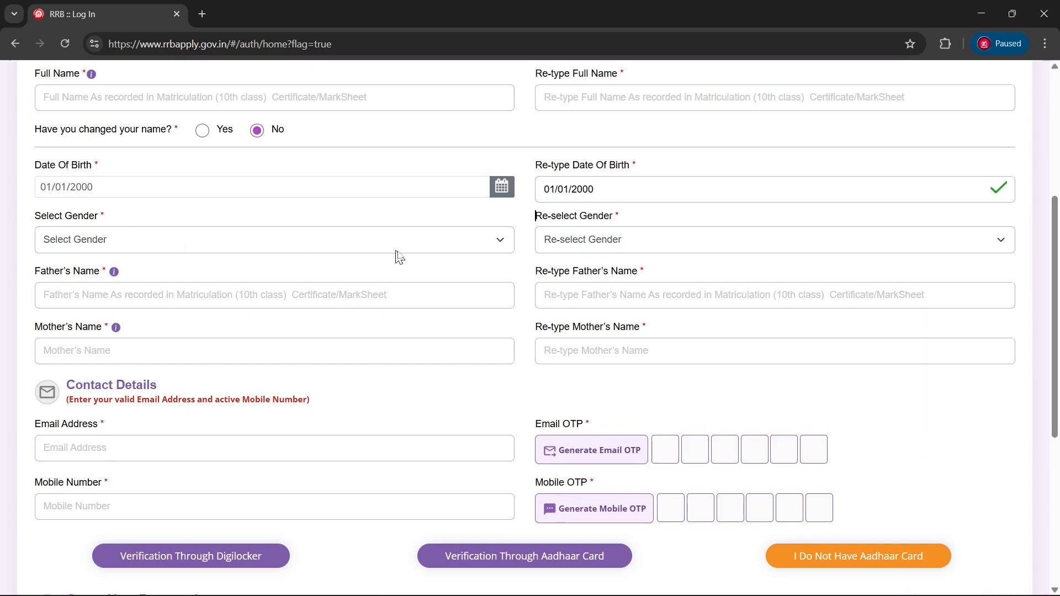
click(501, 242)
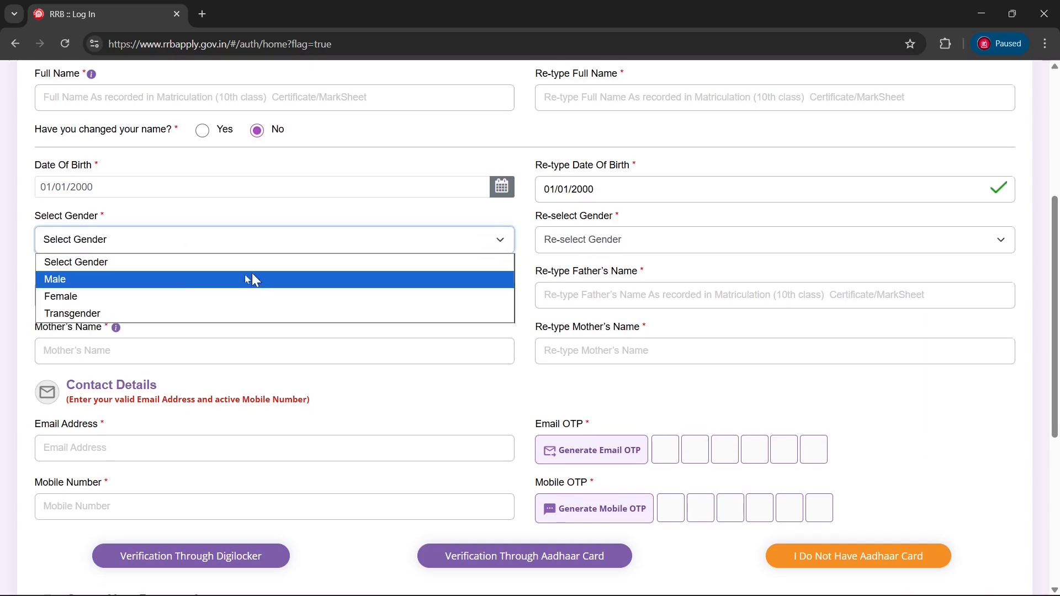
click(181, 281)
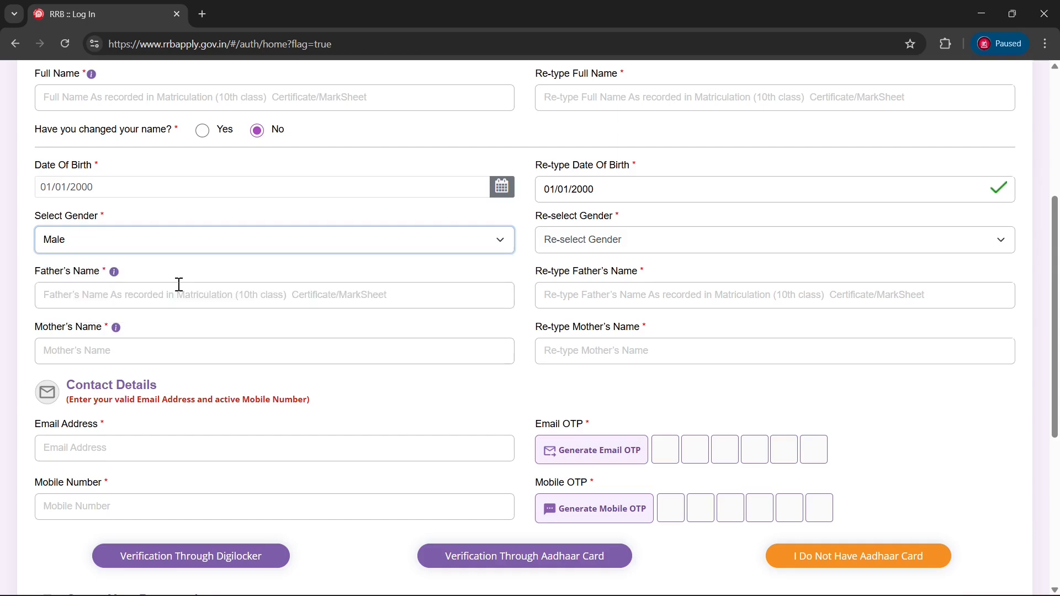
click(686, 243)
click(590, 280)
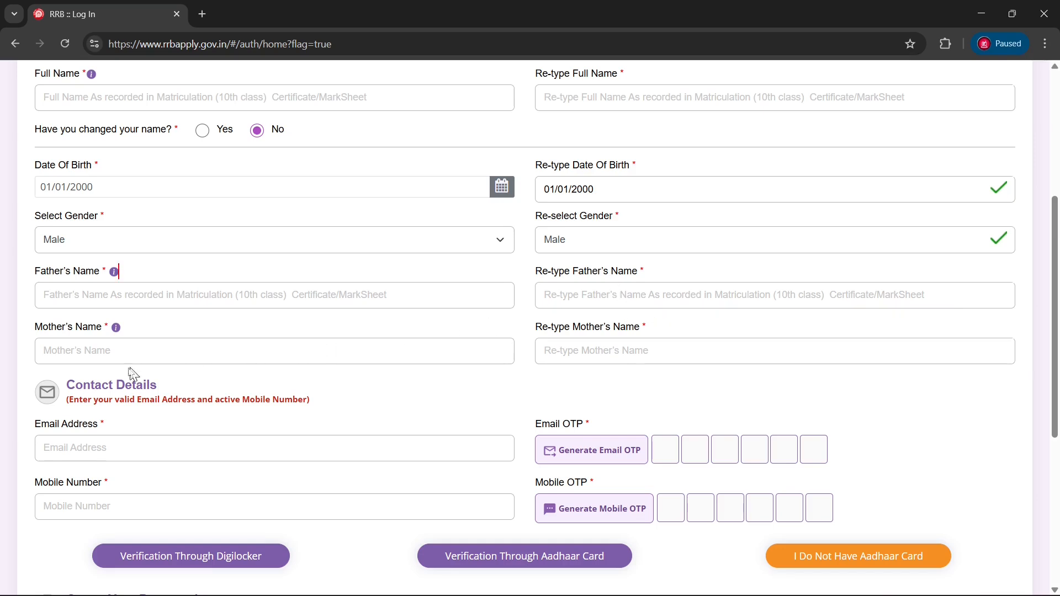
click(59, 349)
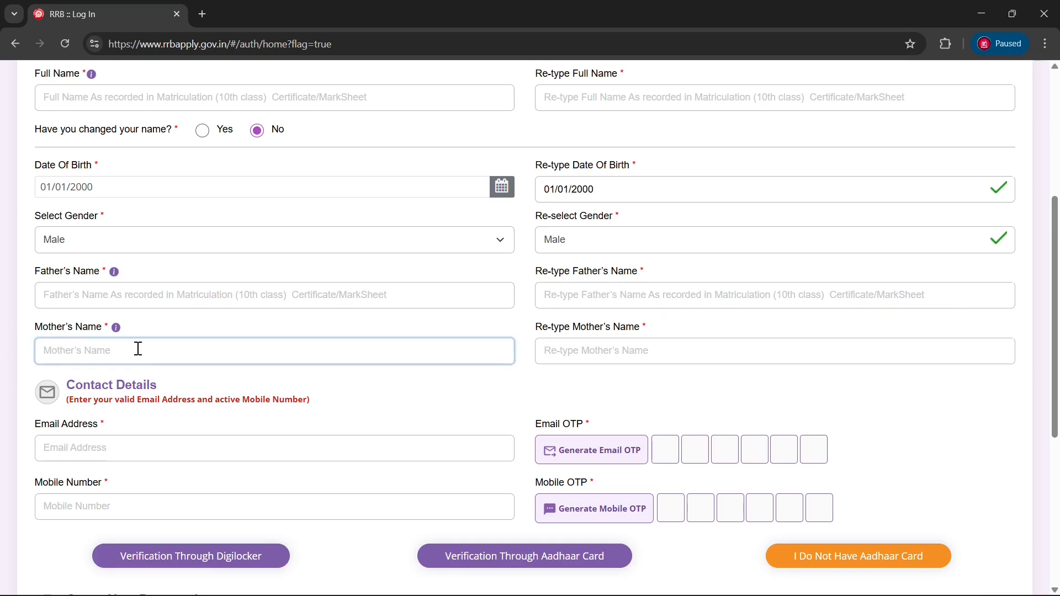
click(624, 348)
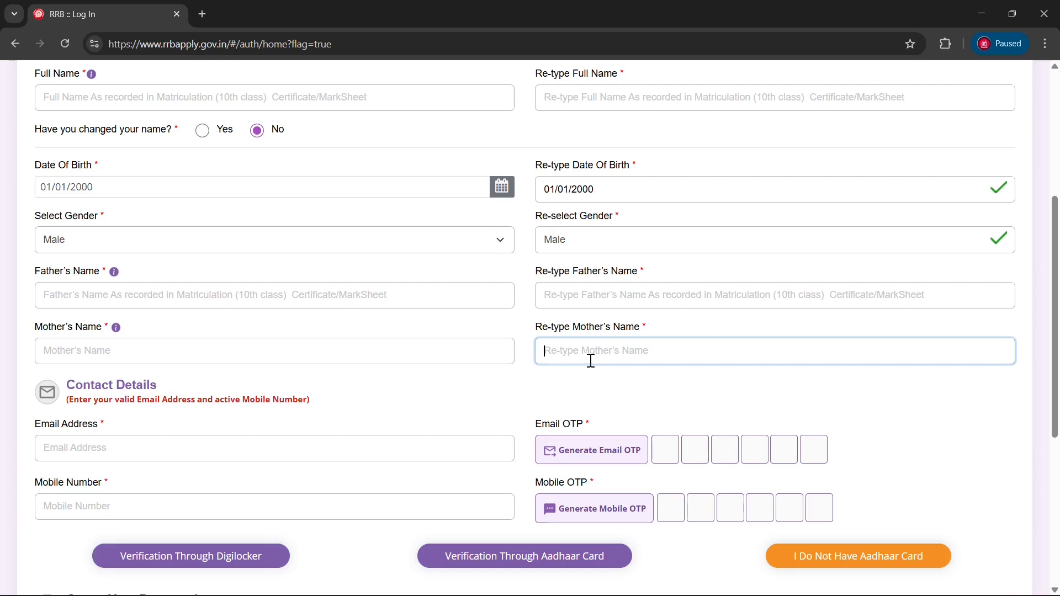
scroll(585, 358, down, 4)
click(80, 237)
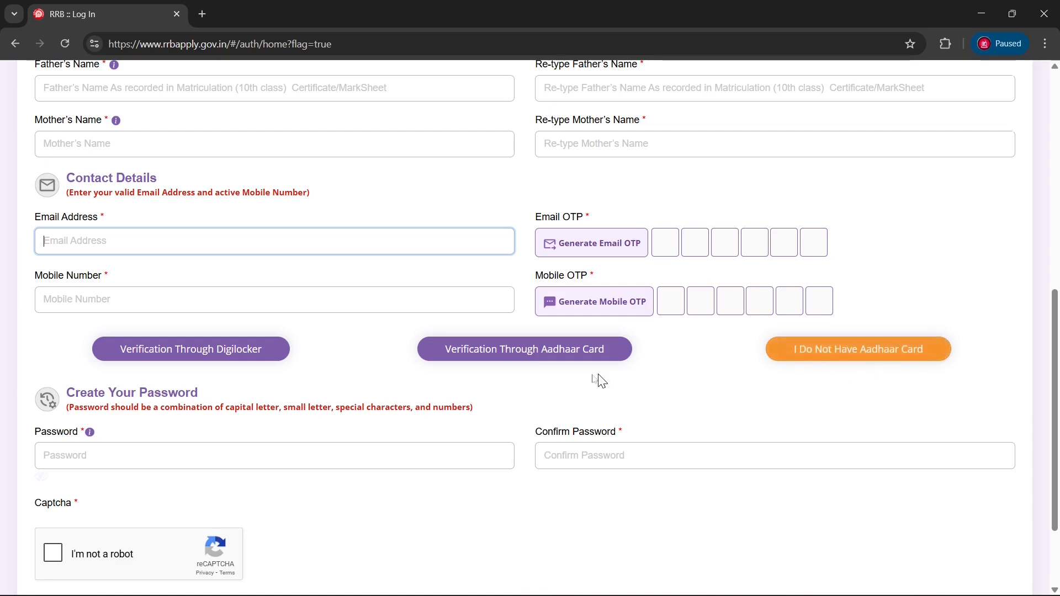
Choose verification through Aadhaar card and accept the age confirmation and e-KYC consent declaration
click(499, 357)
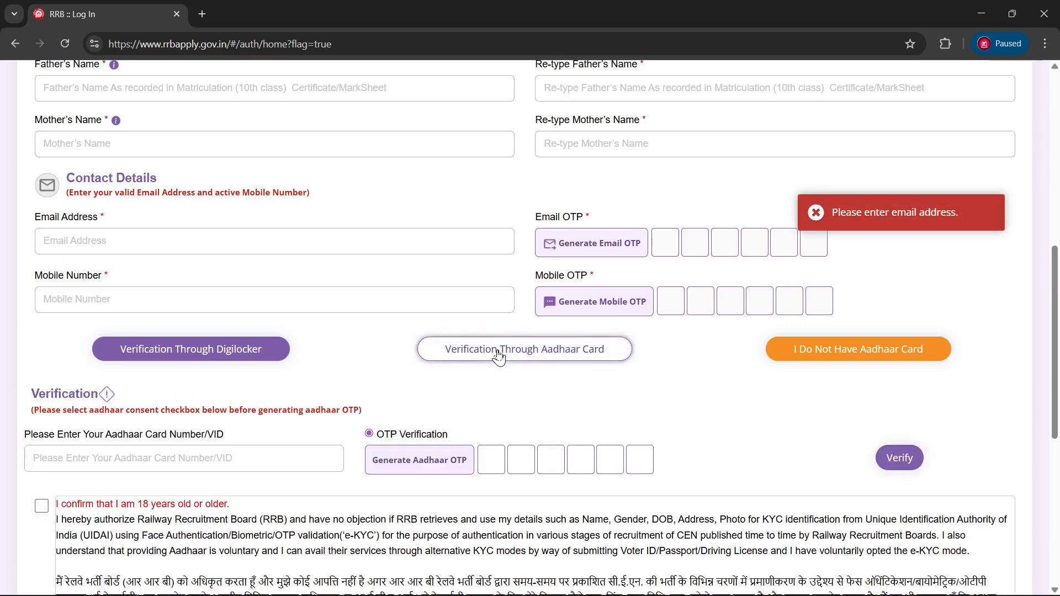
scroll(211, 254, down, 3)
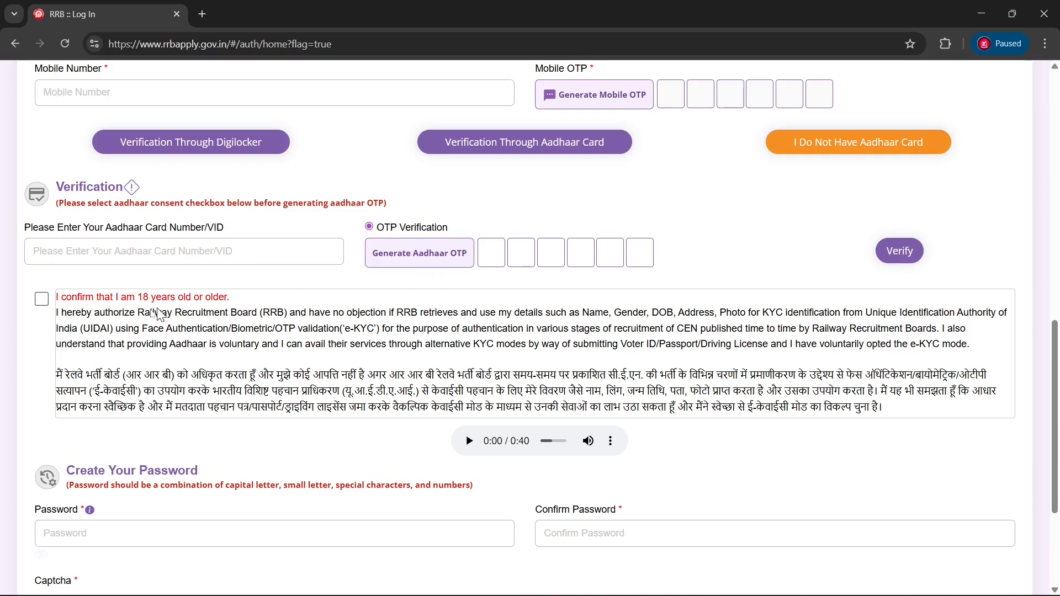
click(43, 303)
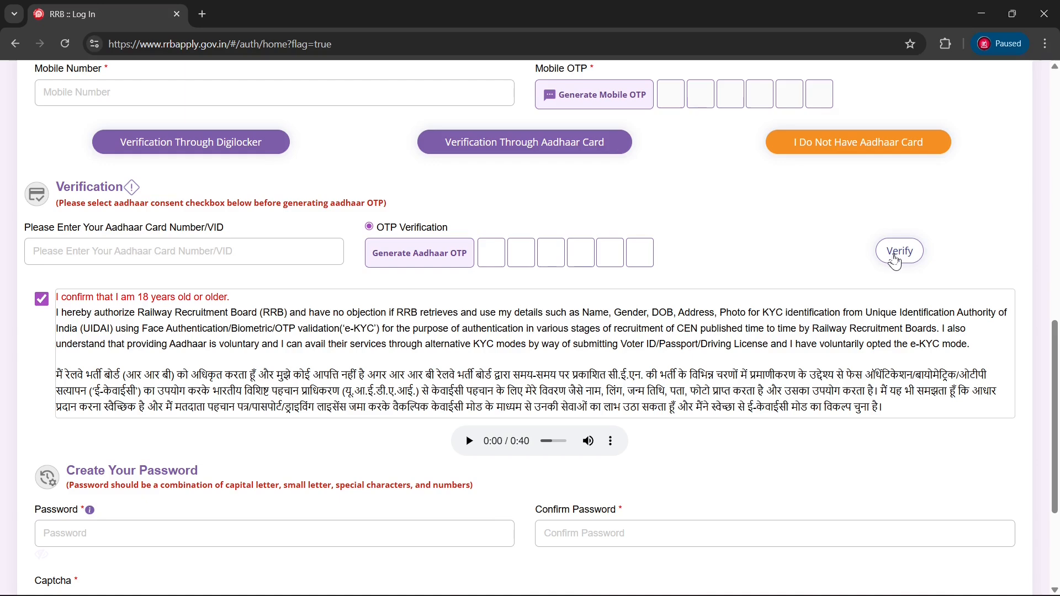
scroll(800, 273, down, 4)
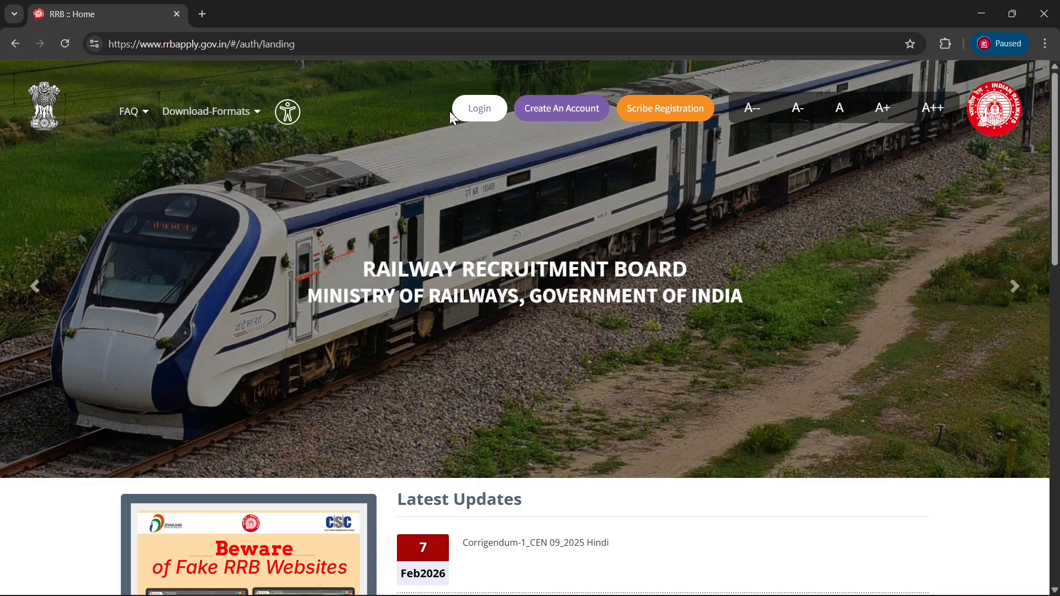
Open the login with RRB account credentials, enter the registered mobile number or email and the account password, and complete the captcha
click(479, 113)
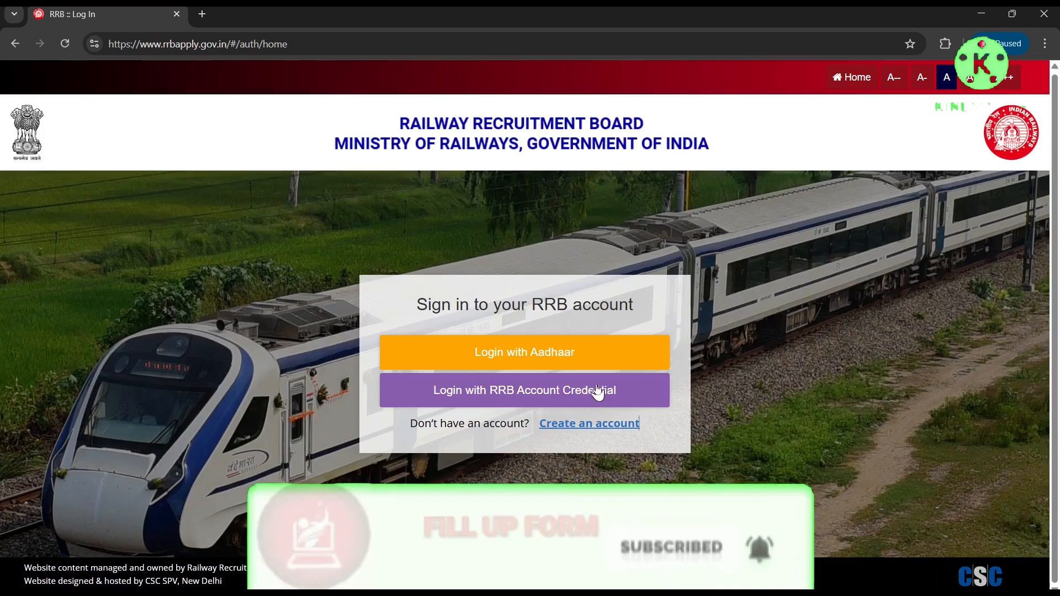
click(507, 398)
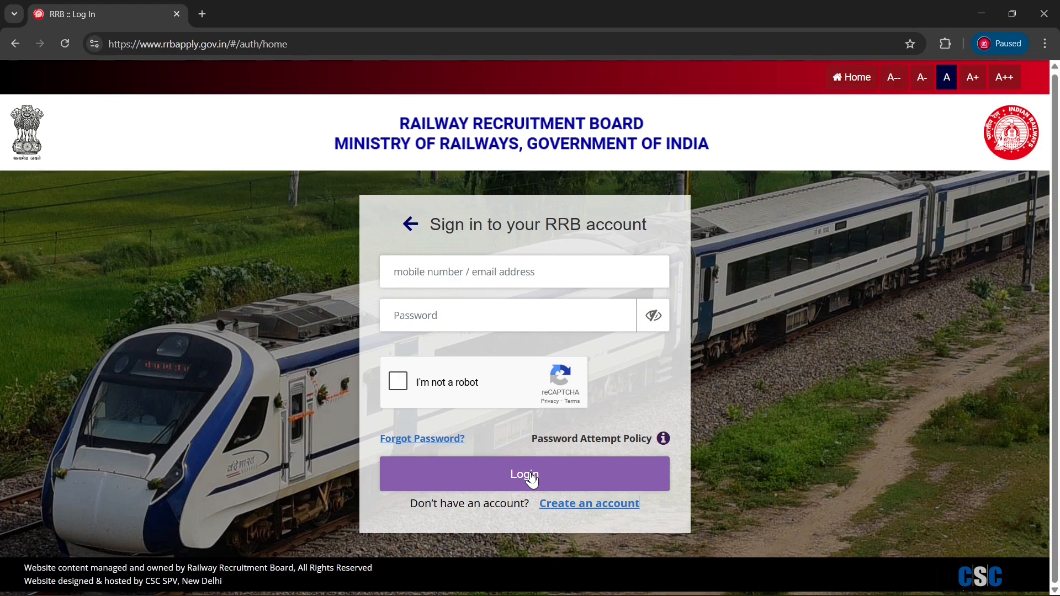
click(457, 286)
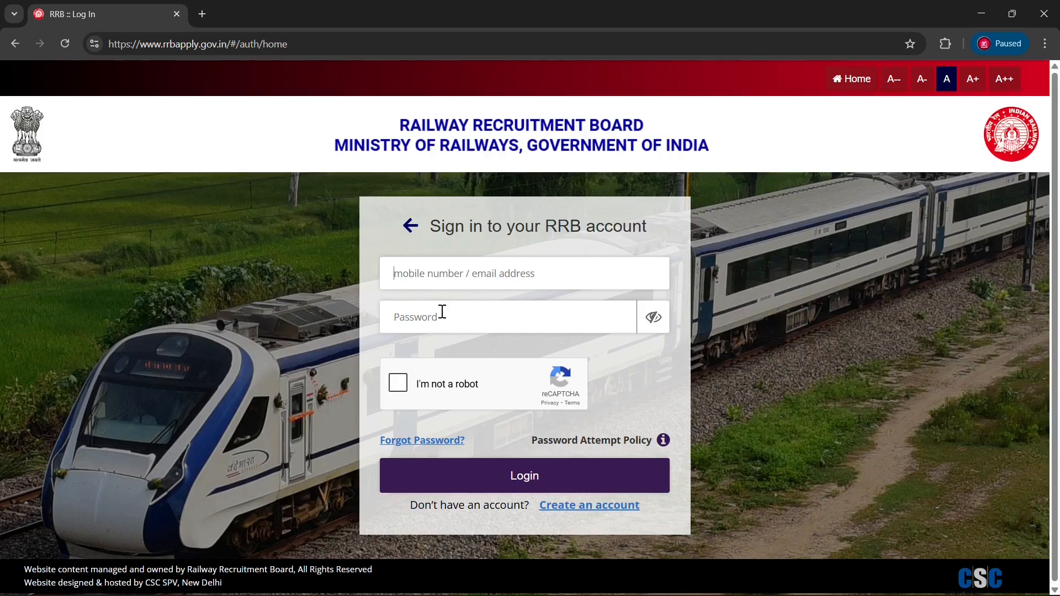
click(397, 388)
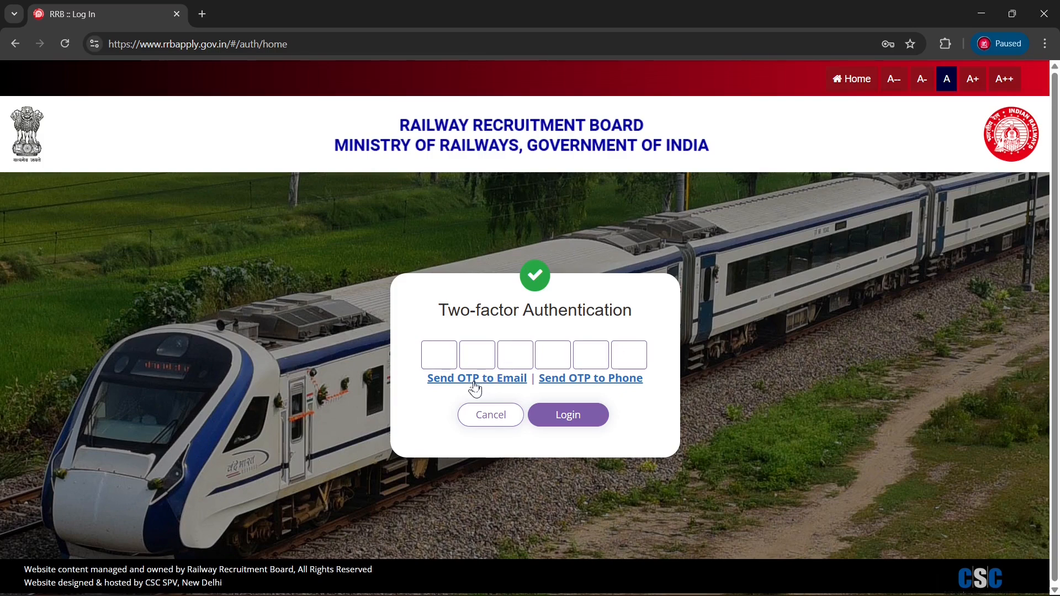
Send the two-factor OTP to the phone, enter the verification code and log in
click(586, 385)
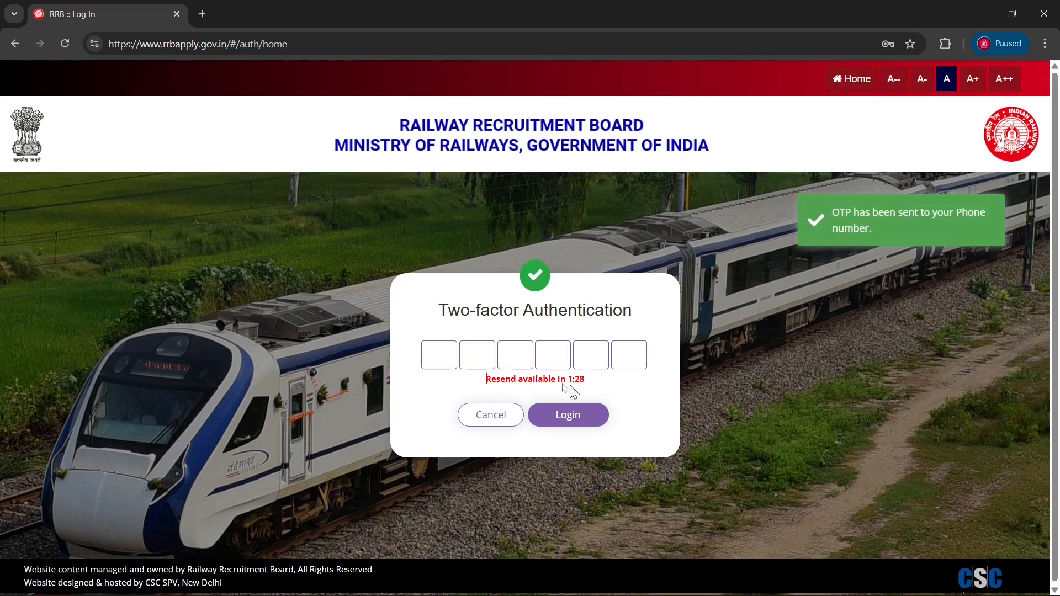
click(442, 358)
click(585, 424)
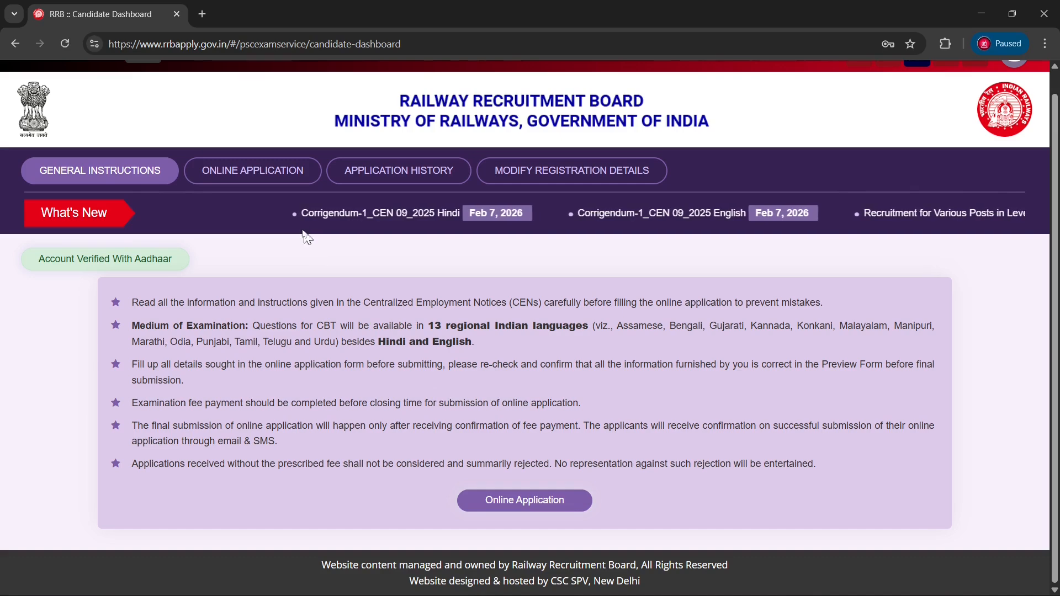
Start the CEN 09/2025 online application for RRB Mumbai, accepting the not-debarred and CEN-read declarations, and continue to the personal details
click(249, 183)
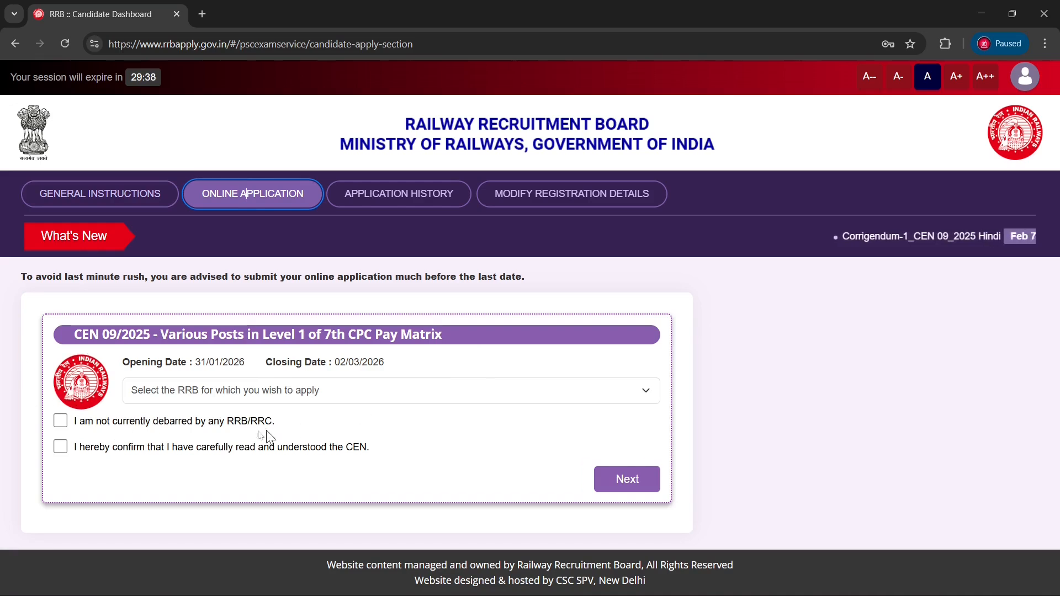
click(60, 421)
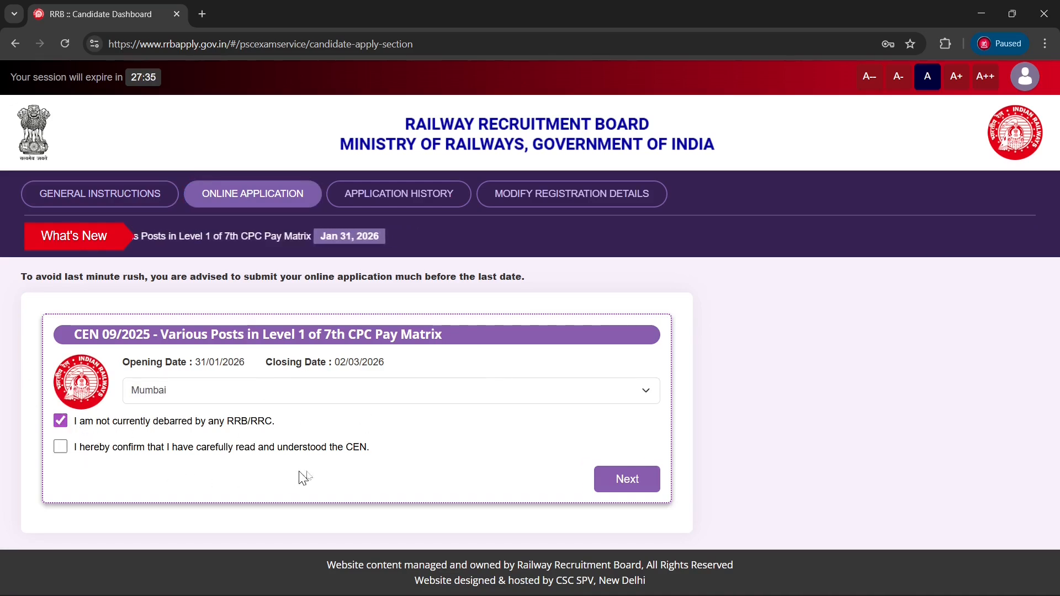
click(62, 447)
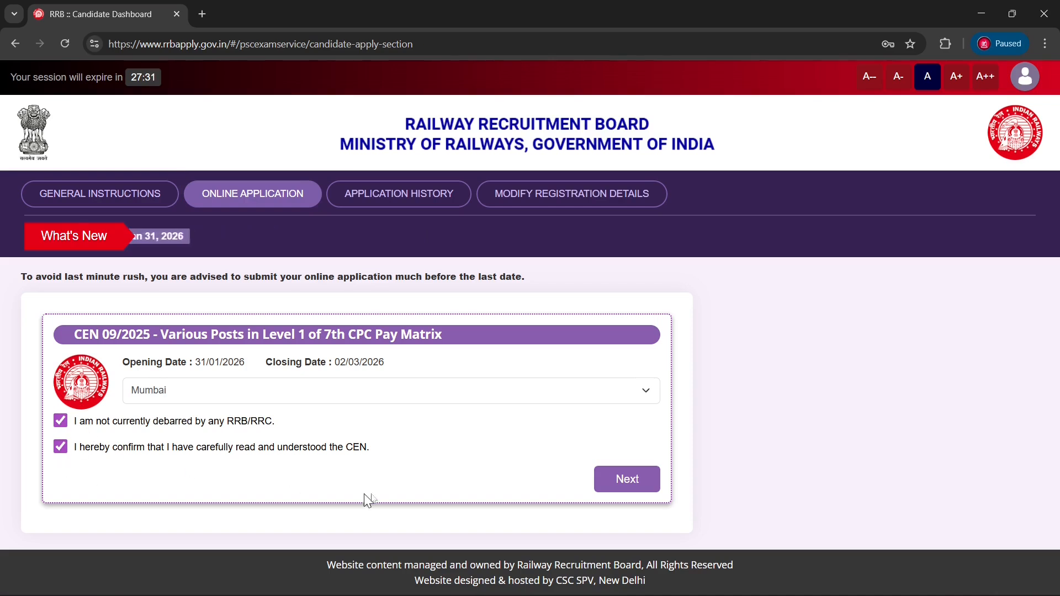
click(622, 488)
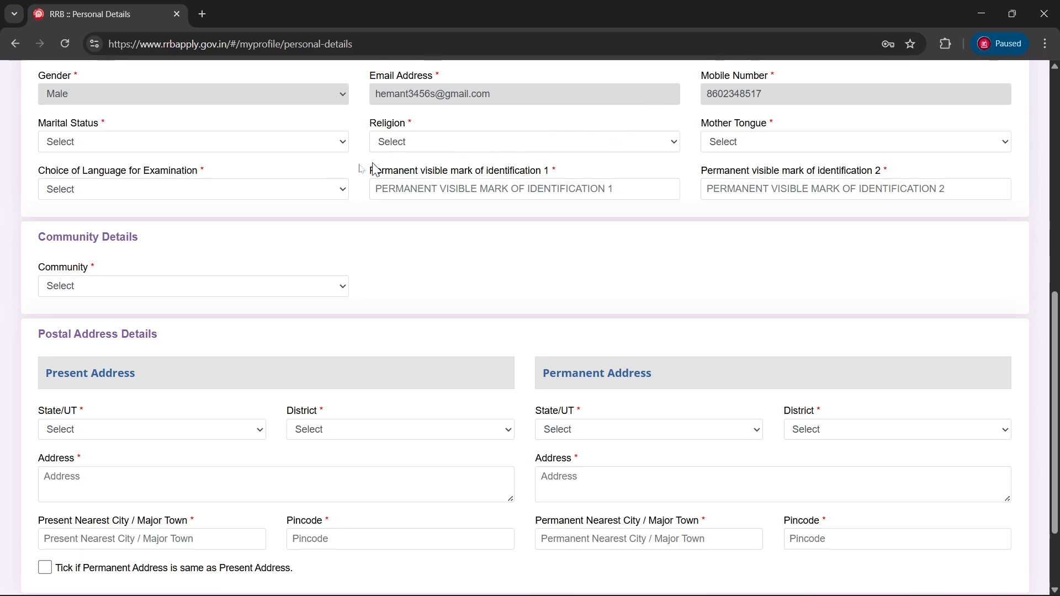
Set the marital status to Unmarried and the religion to Hindu in the personal details
click(207, 145)
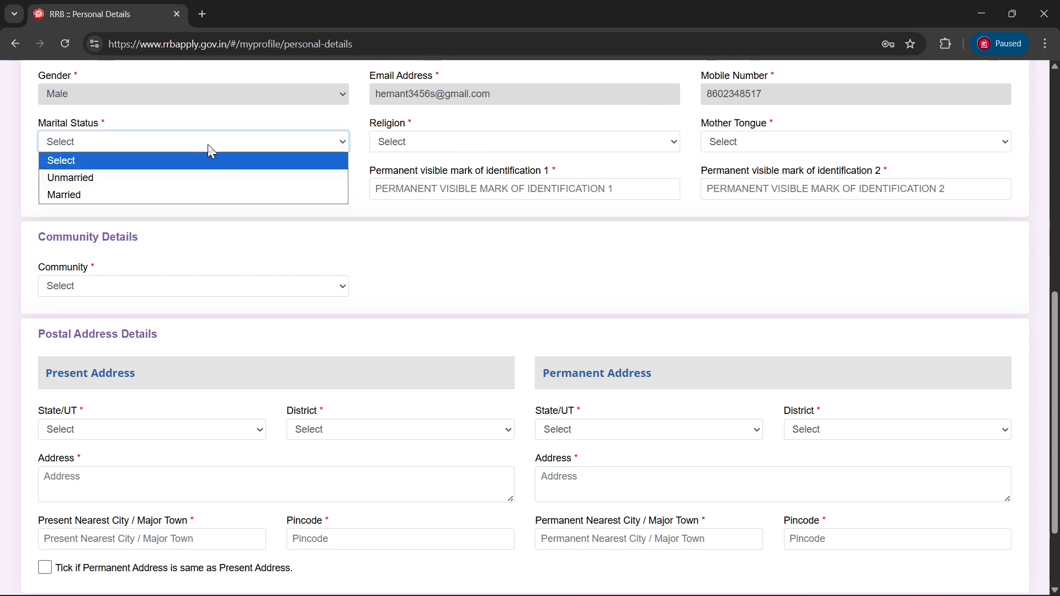
click(147, 182)
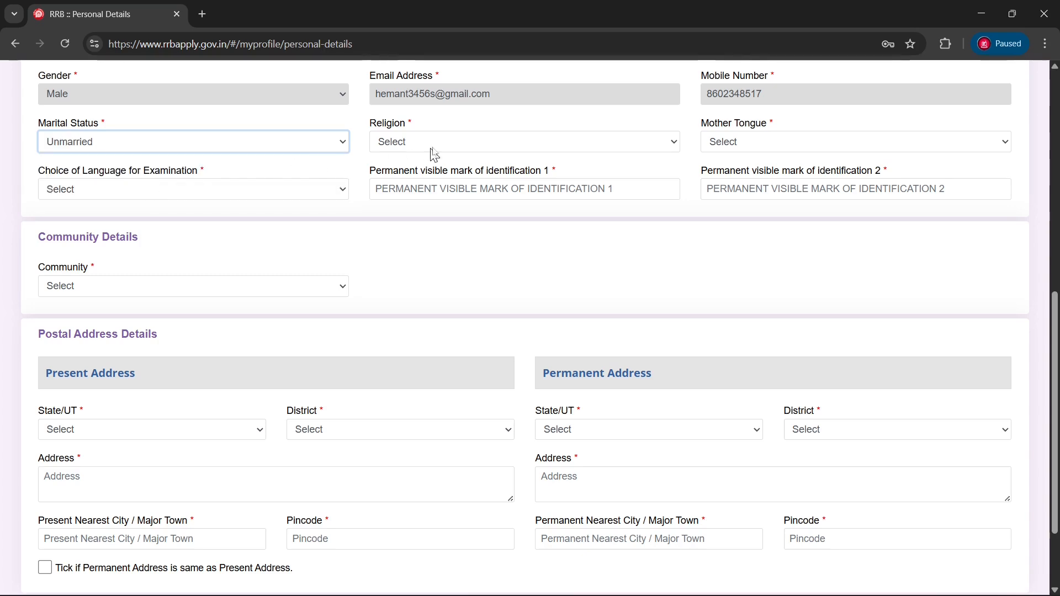
click(451, 147)
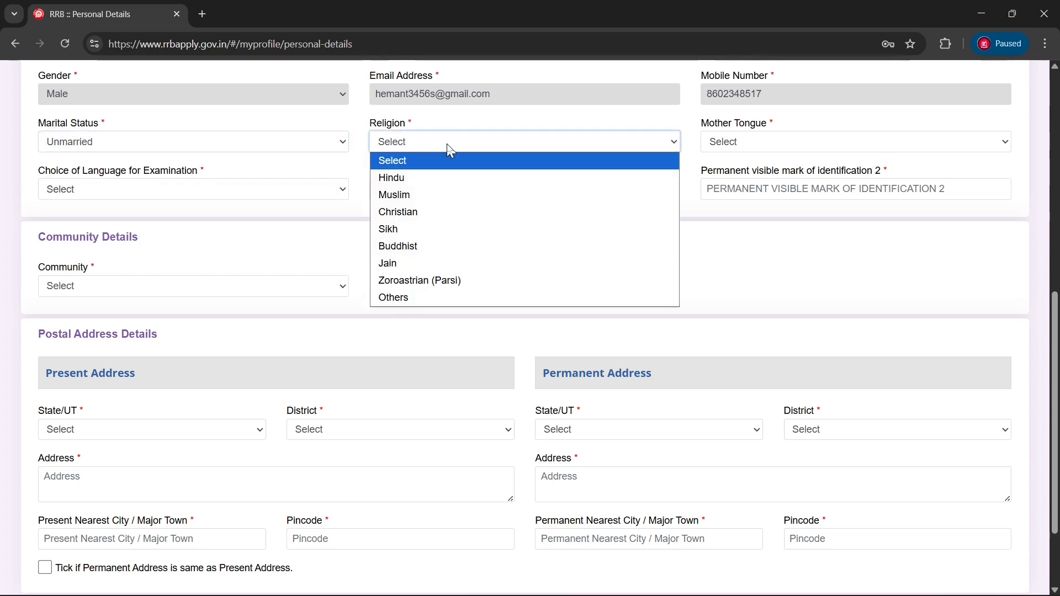
click(408, 184)
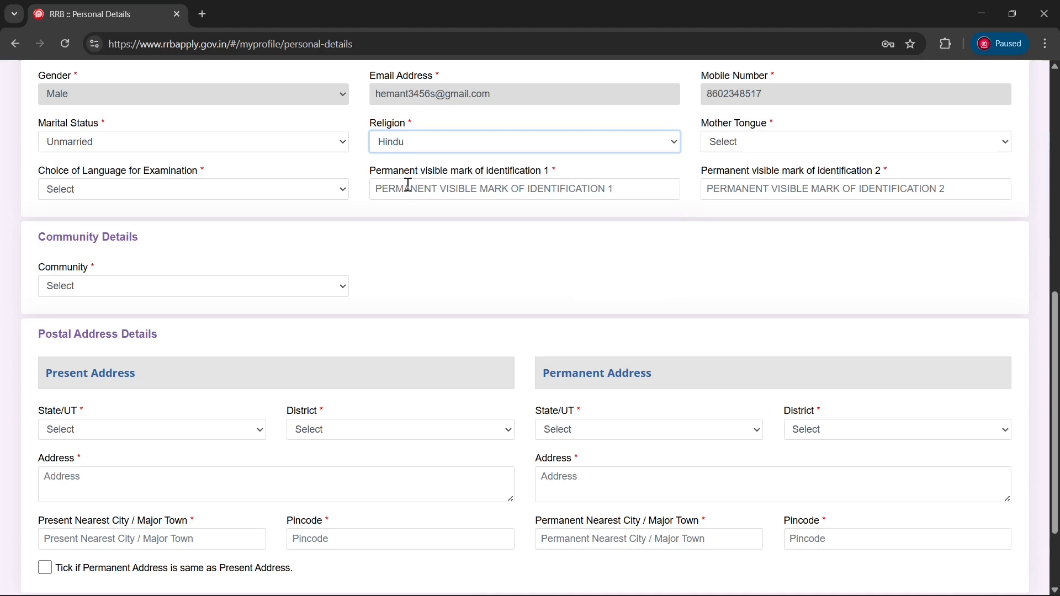
Set the mother tongue to Hindi and the choice of language for examination to English
click(784, 142)
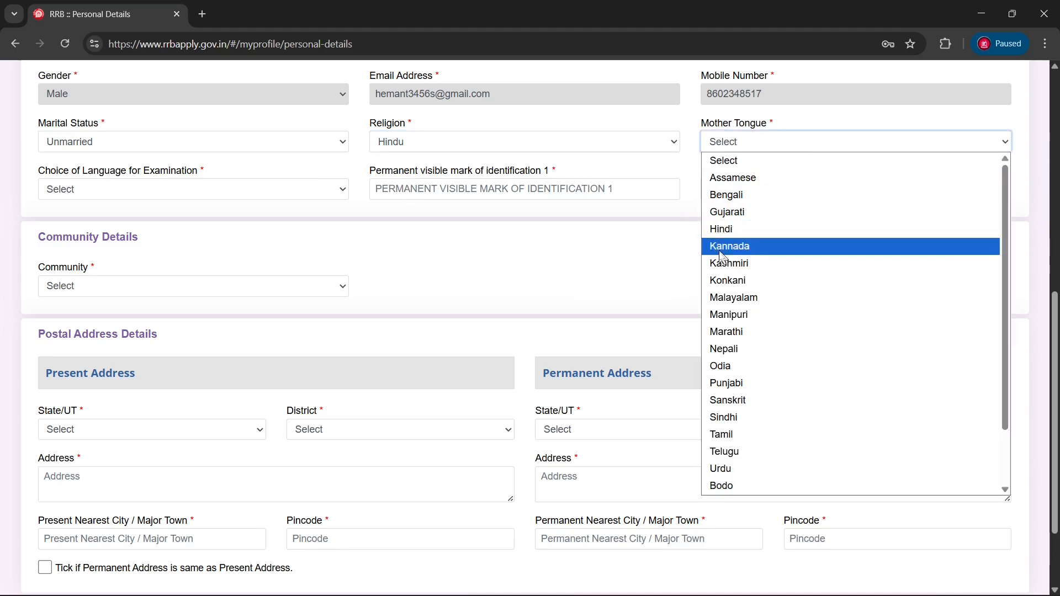
click(738, 238)
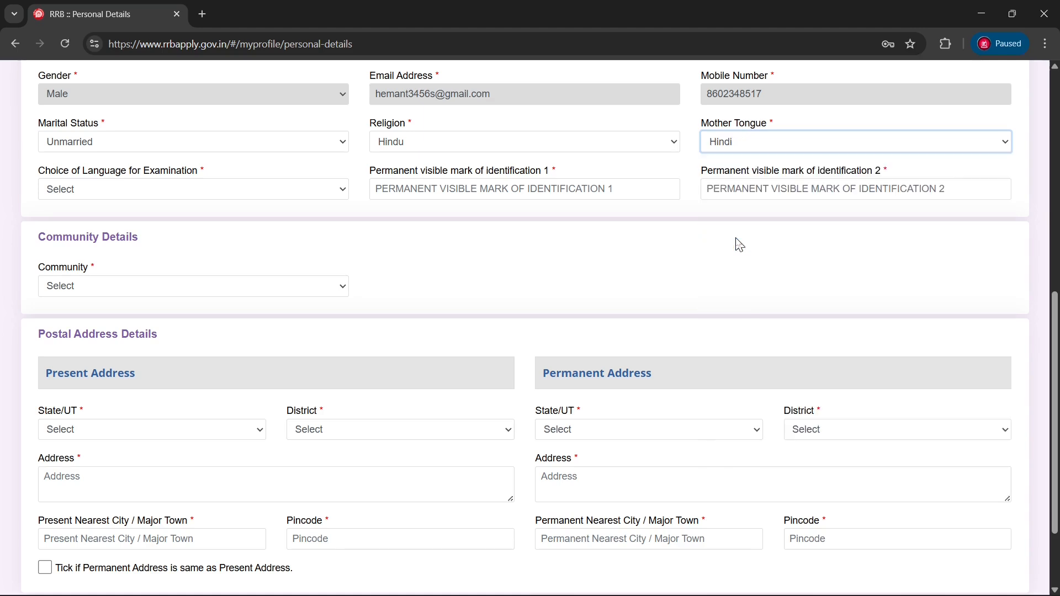
click(161, 191)
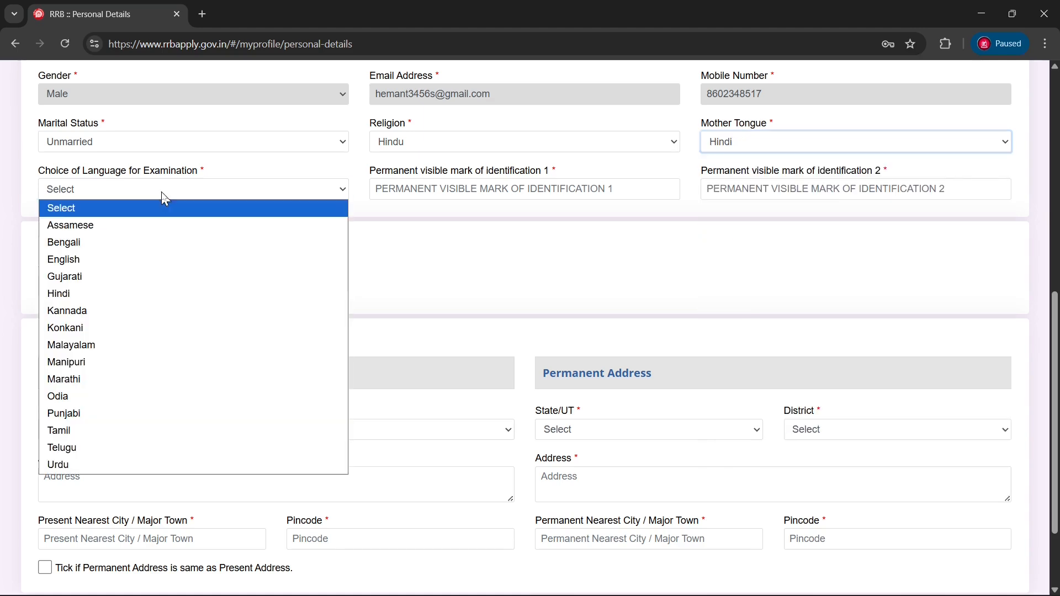
click(77, 260)
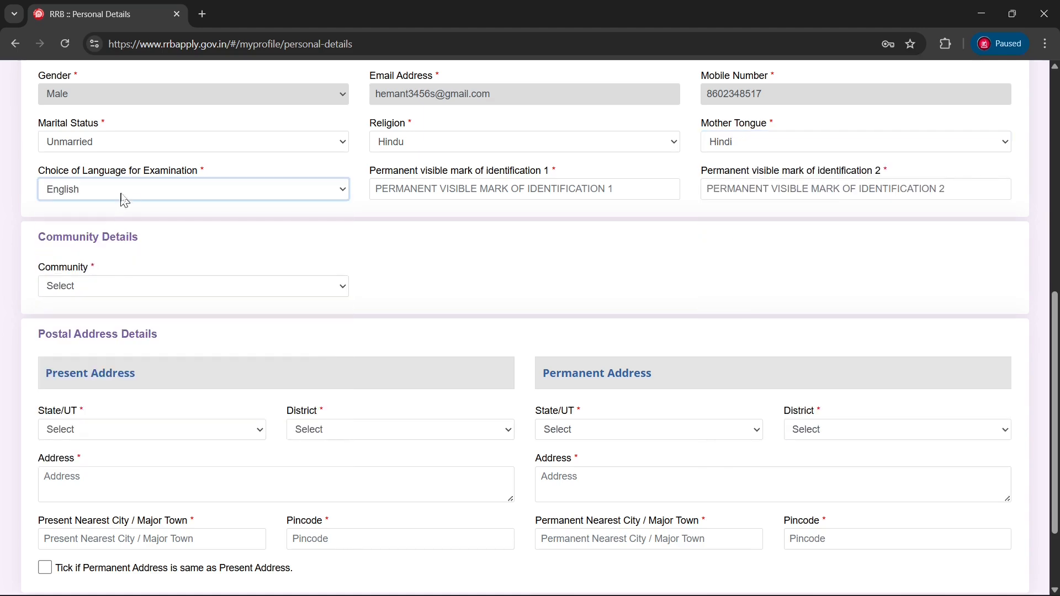
key(Tab)
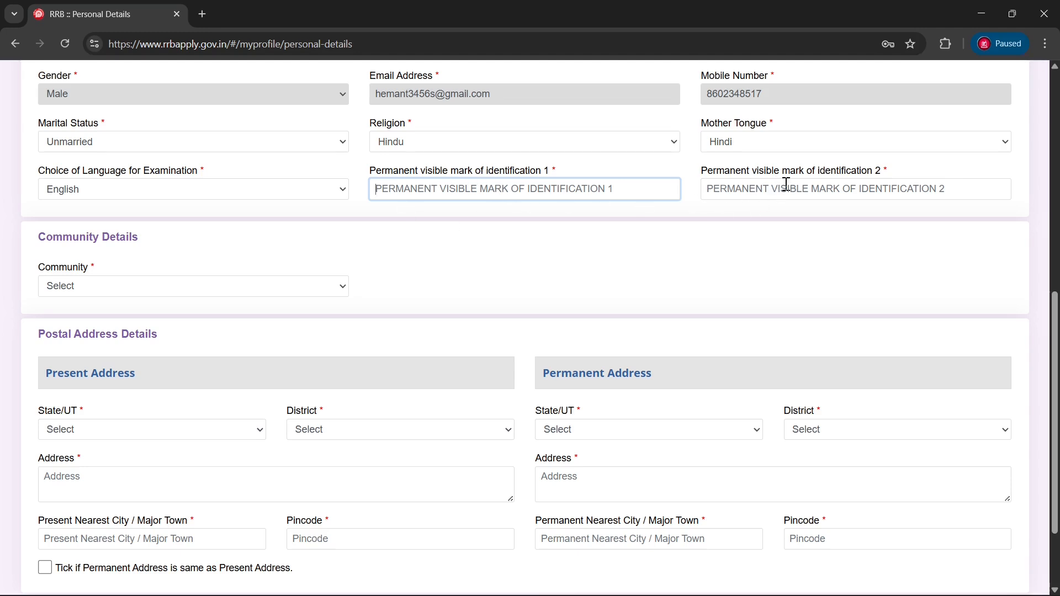
Set the community to UR (Unreserved) and continue from the personal details to the Other Details page
scroll(776, 191, down, 3)
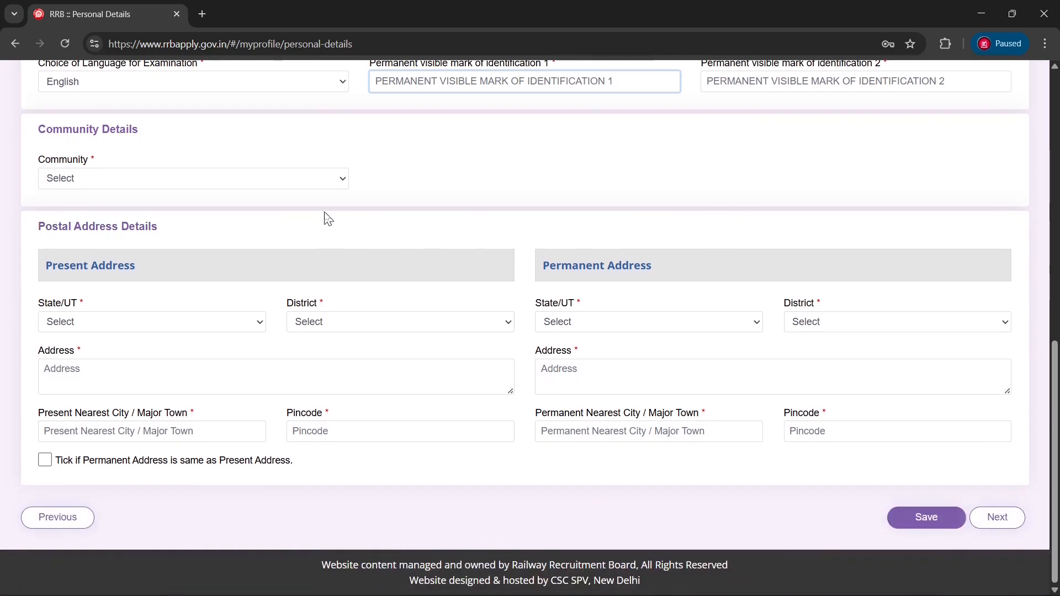
click(328, 189)
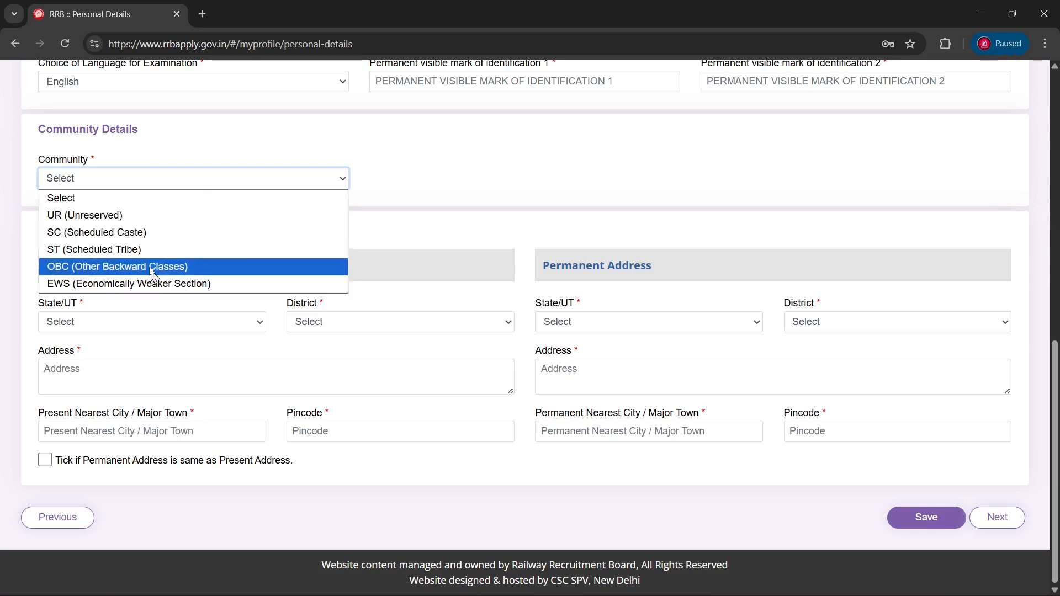
click(143, 218)
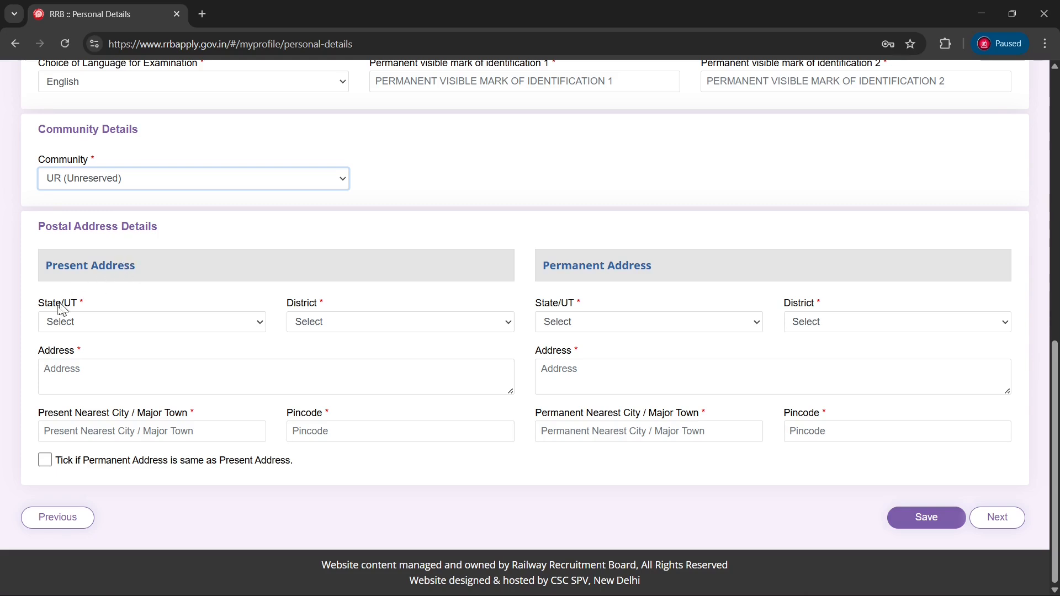
click(81, 353)
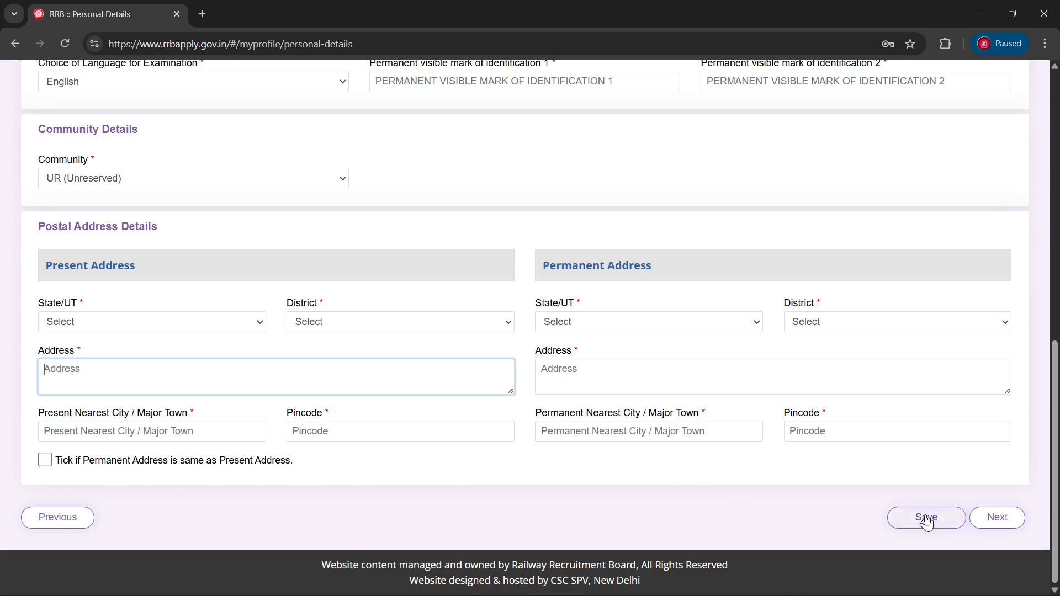
click(998, 517)
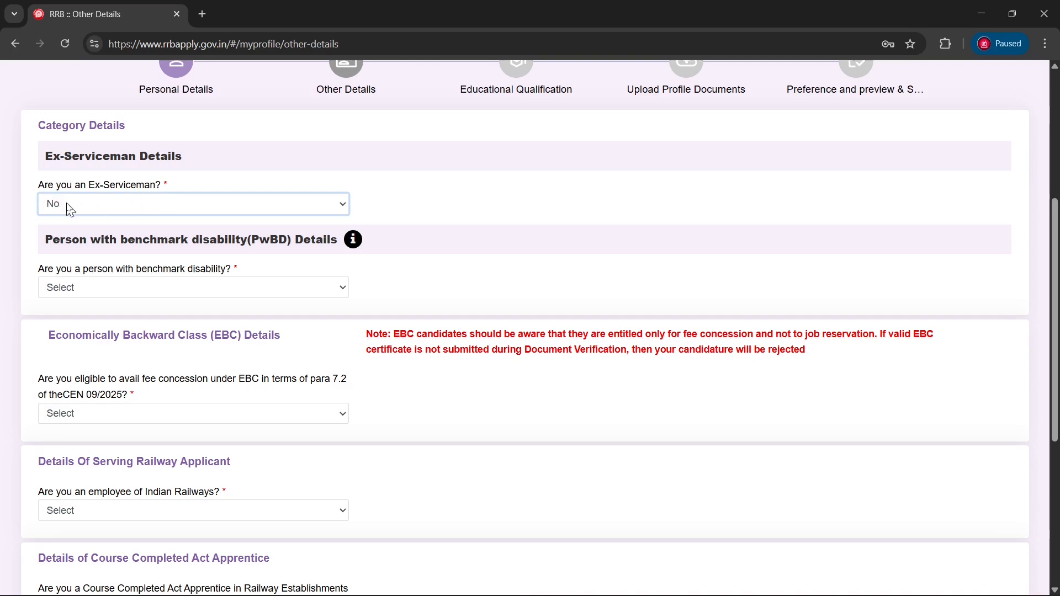
Answer Yes to being an Ex-Serviceman, look over the defence service choices, and answer No to still being in Defence Service
click(86, 205)
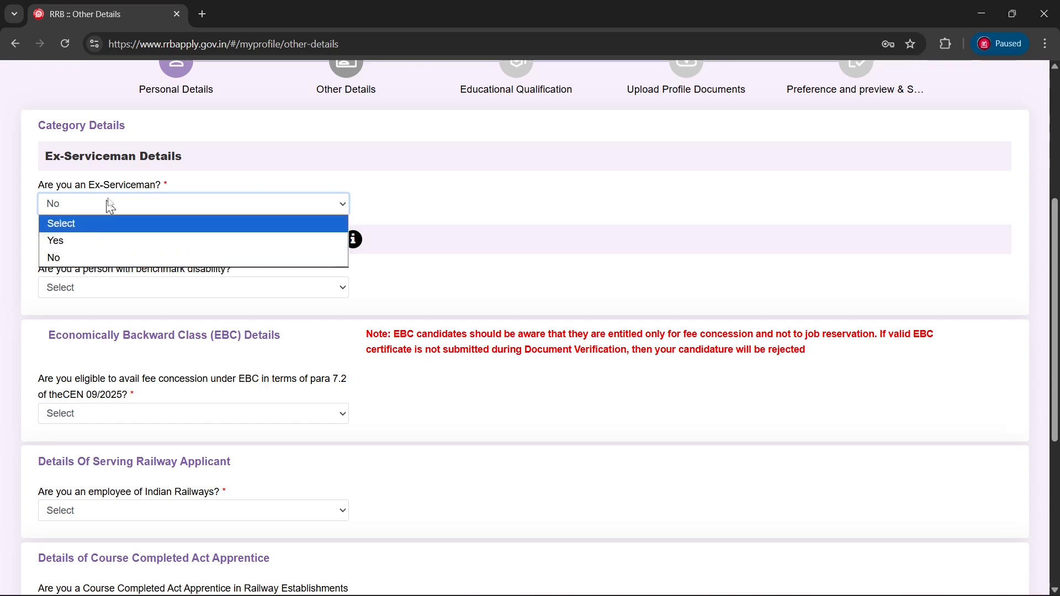
click(82, 241)
click(491, 206)
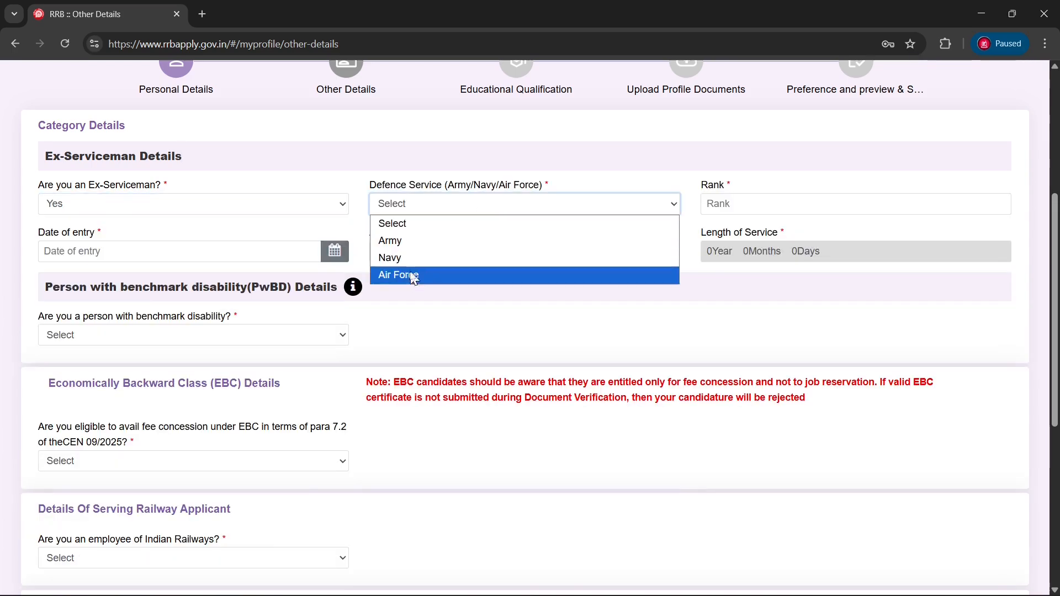
click(630, 175)
click(736, 199)
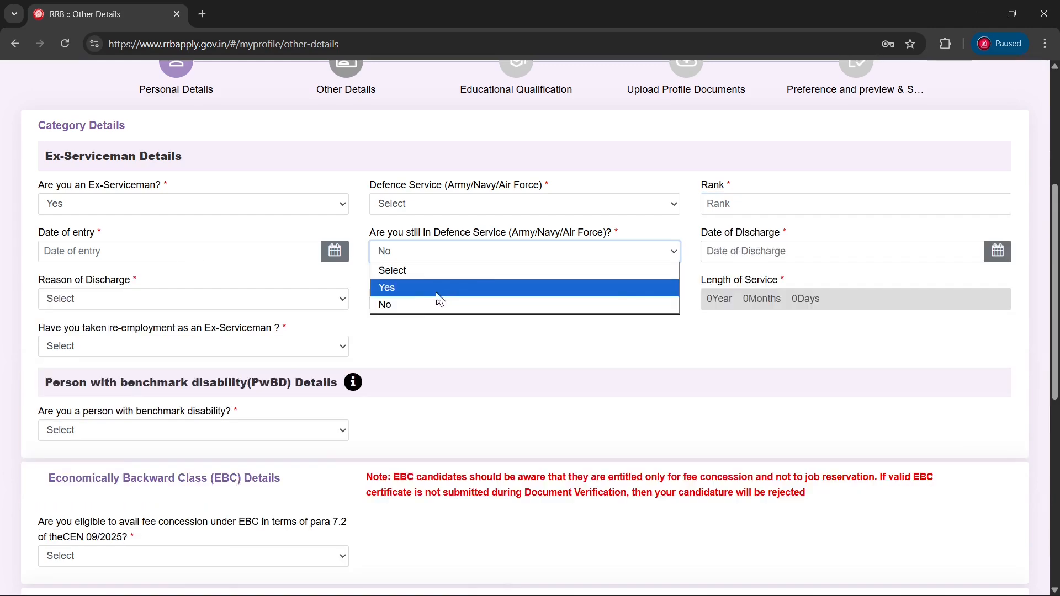
click(437, 292)
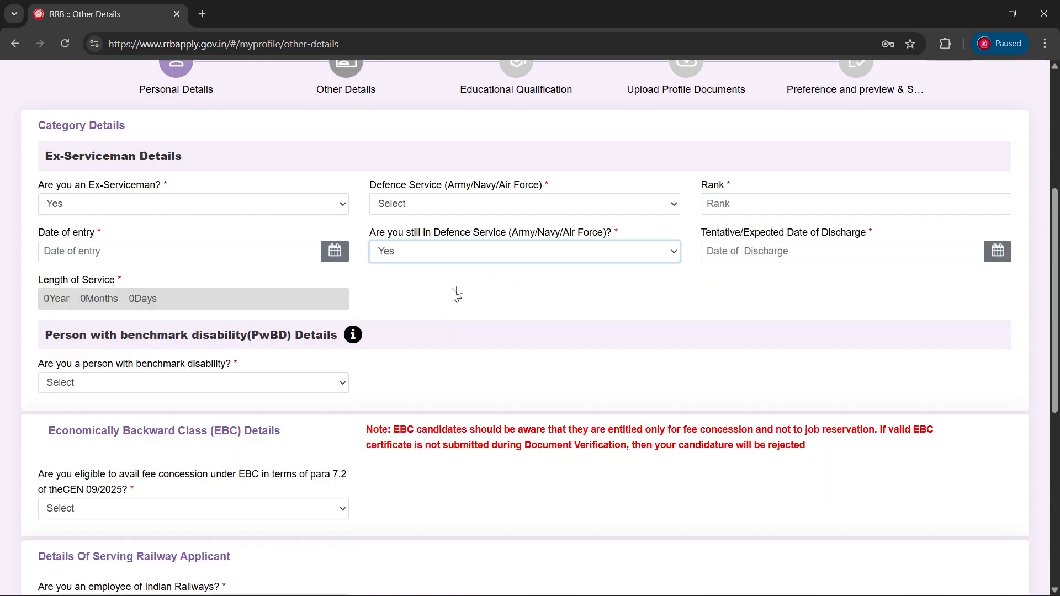
click(571, 261)
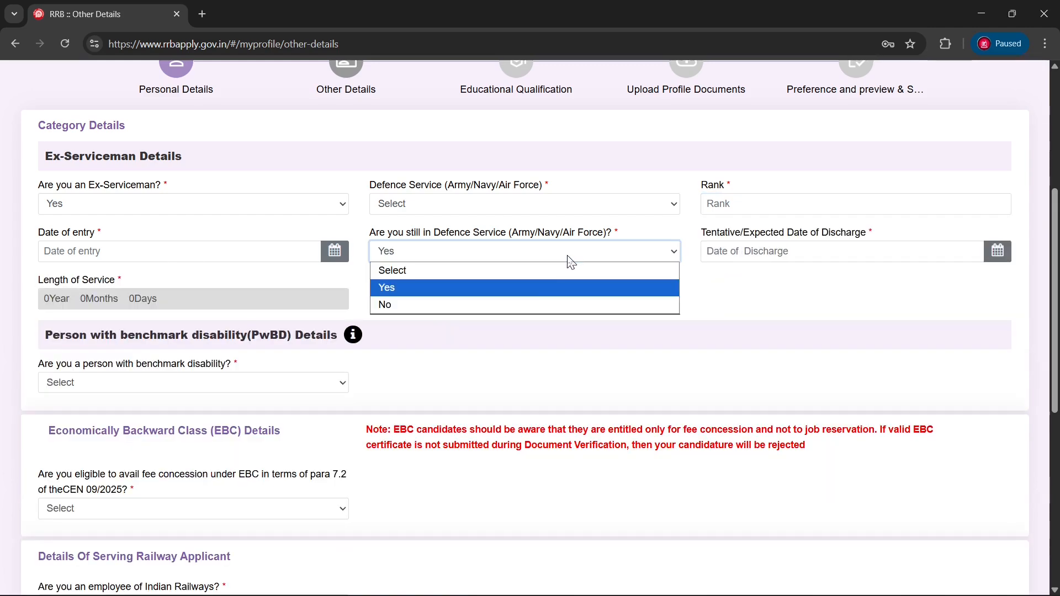
click(450, 307)
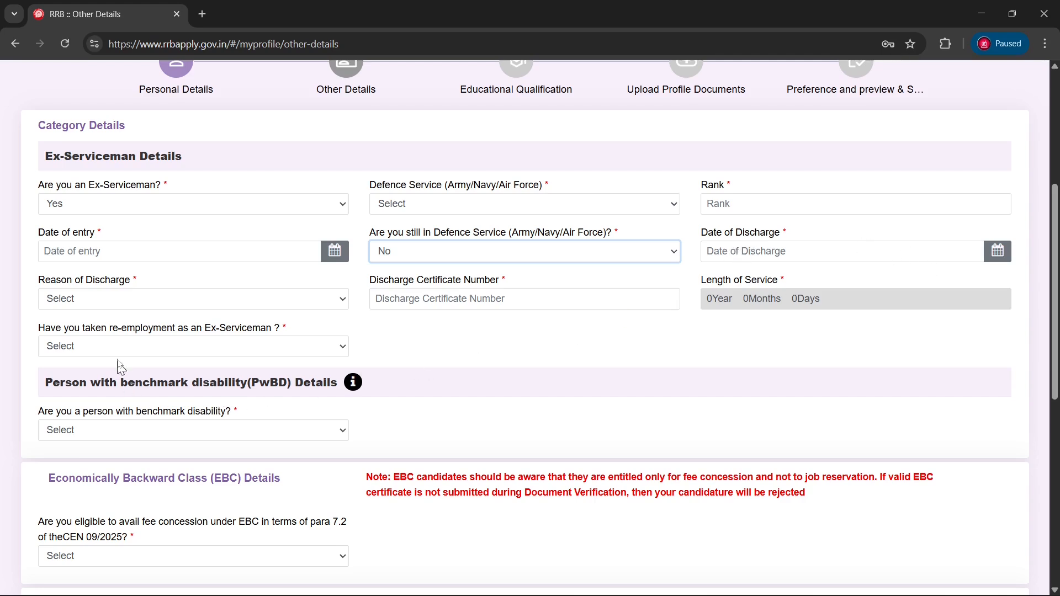
View the reasons of discharge, answer Yes to re-employment as an Ex-Serviceman, and agree to the information notice
click(163, 306)
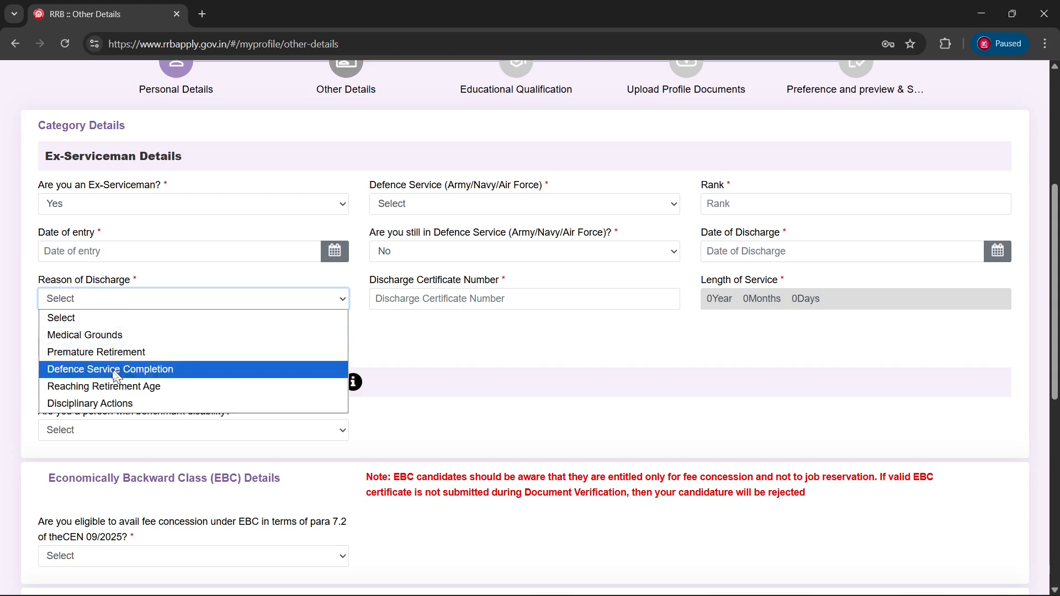
click(520, 338)
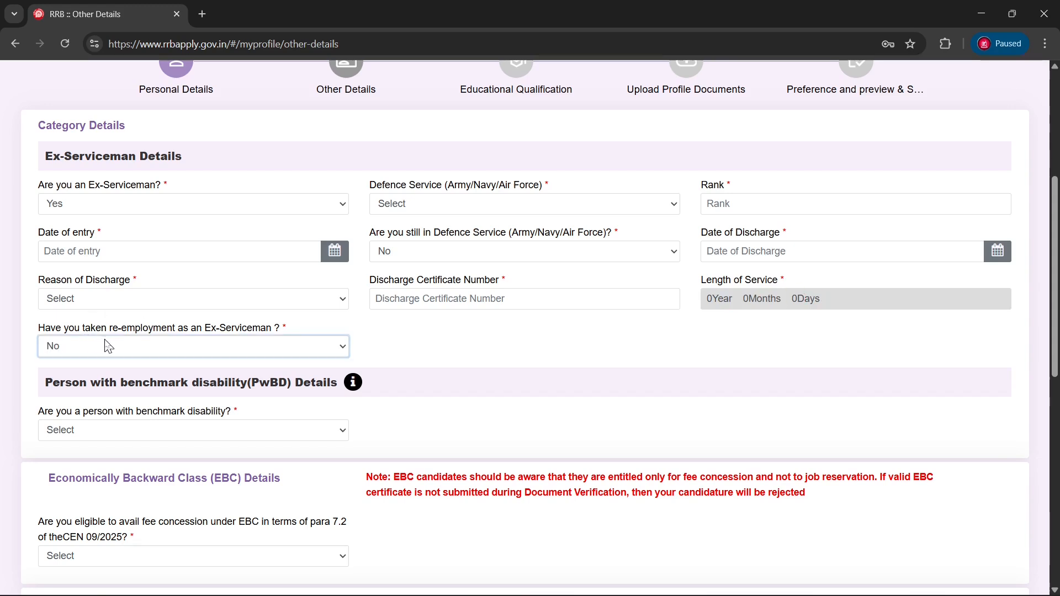
click(171, 357)
click(121, 384)
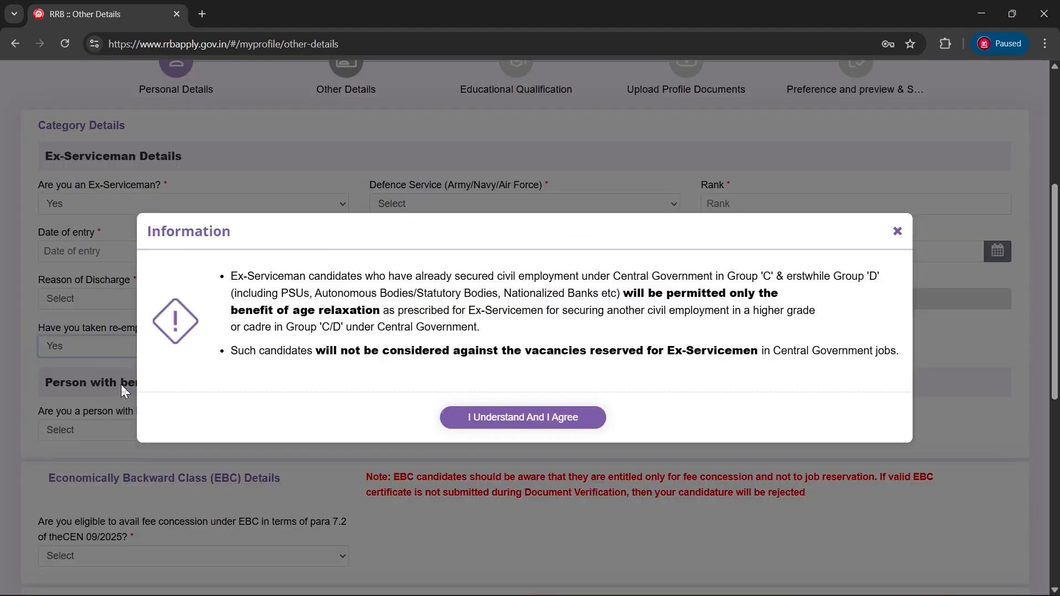
click(537, 424)
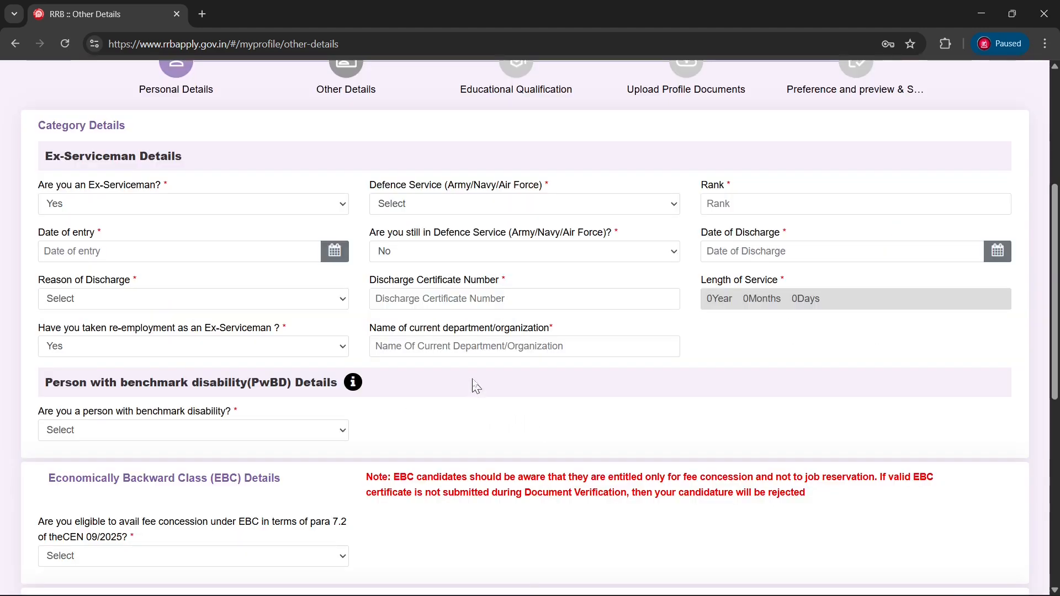
click(500, 349)
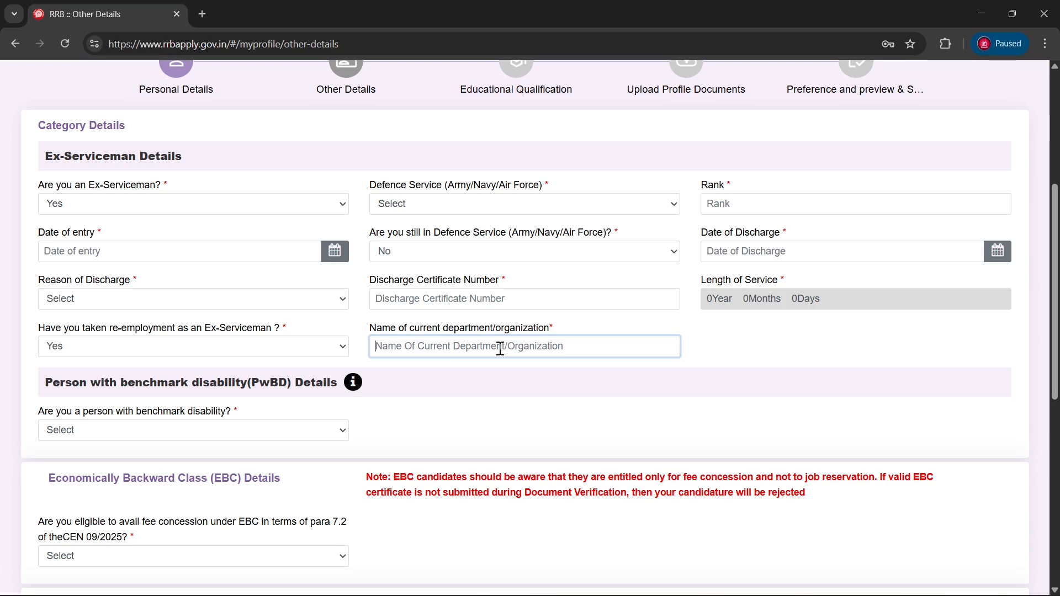
Change the Ex-Serviceman answer to No
click(220, 208)
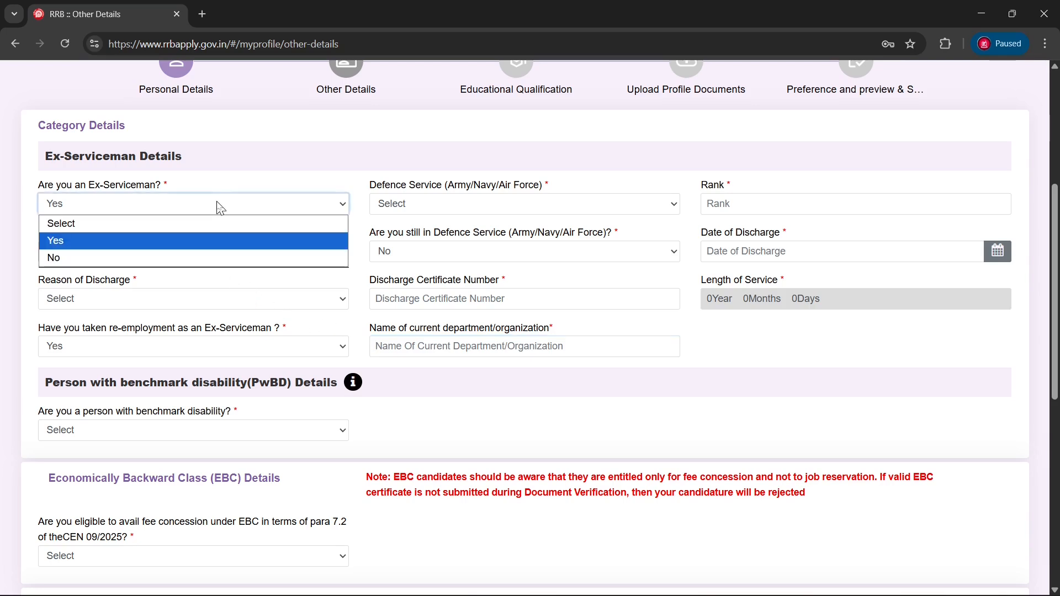
click(138, 266)
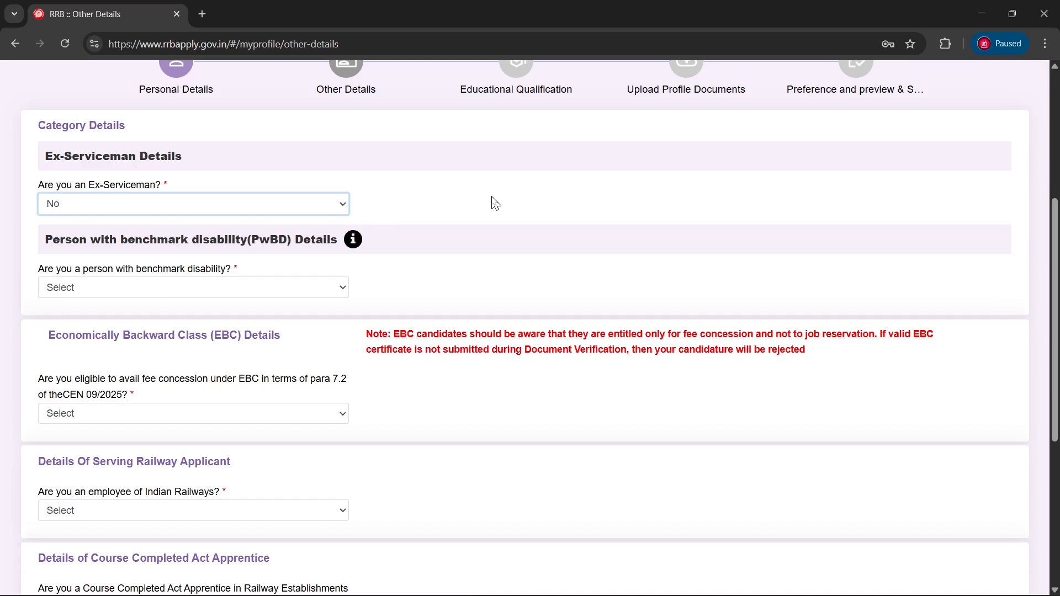
Answer Yes to benchmark disability and choose Locomotor Disability (LD) with the sub-disability Both Legs (BL)
click(284, 290)
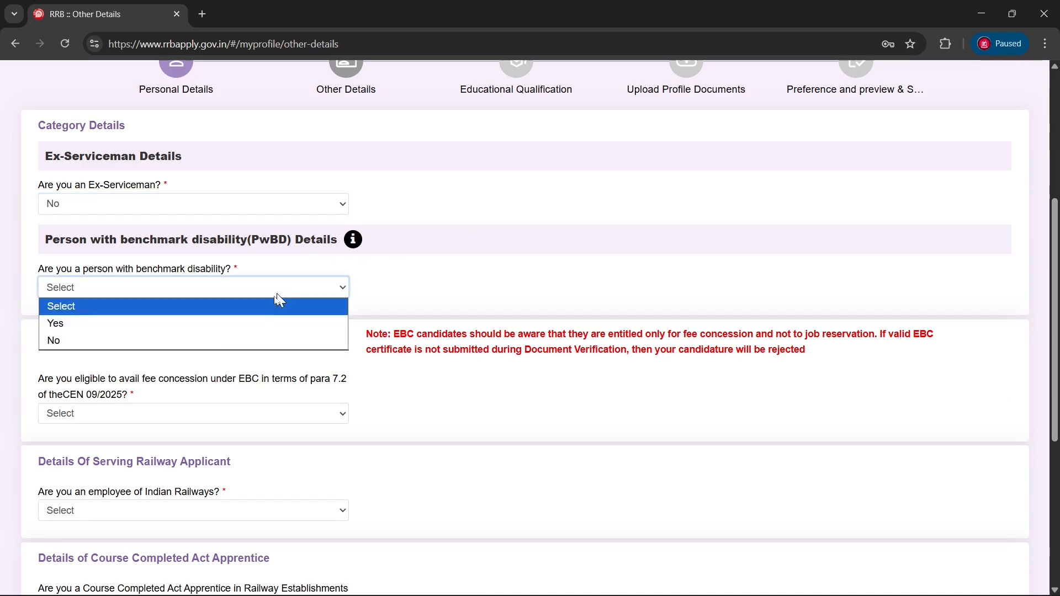
click(204, 326)
click(436, 287)
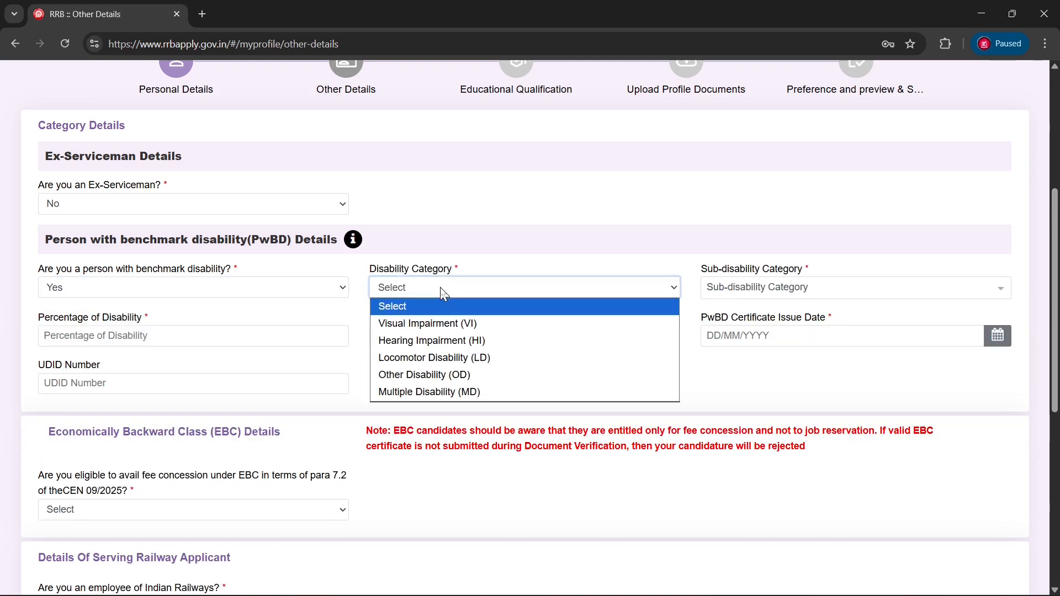
click(412, 358)
click(793, 288)
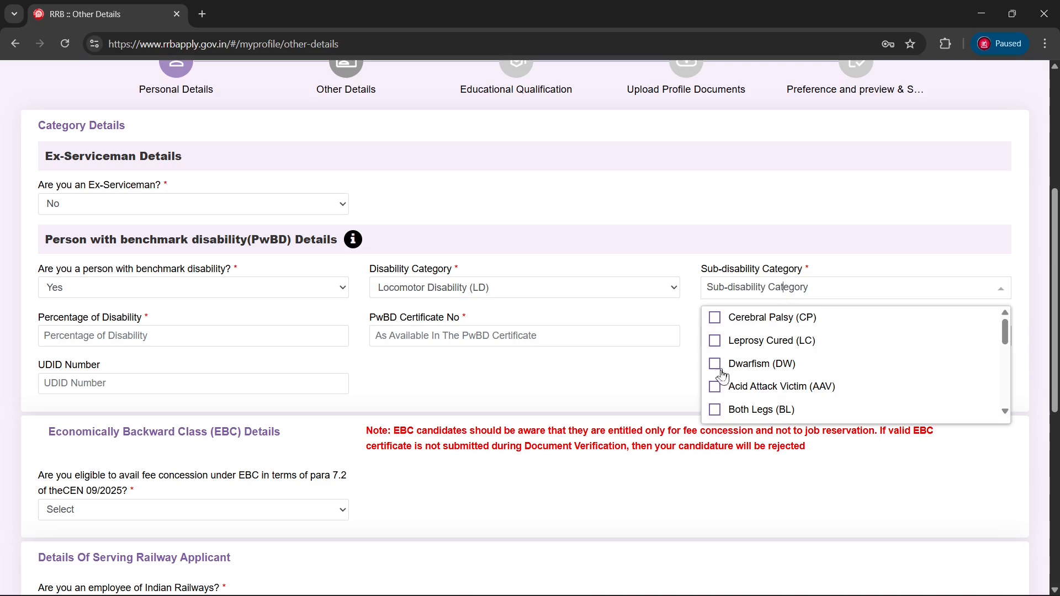
click(717, 410)
click(643, 318)
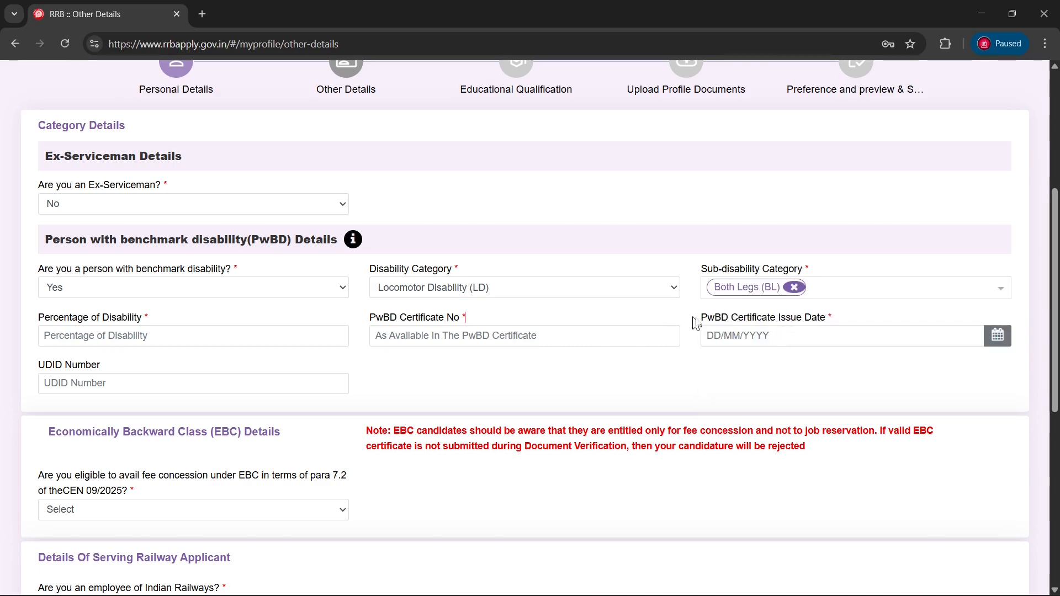
Go through the disability percentage, PwBD certificate issue date and UDID number fields without filling them in
click(248, 340)
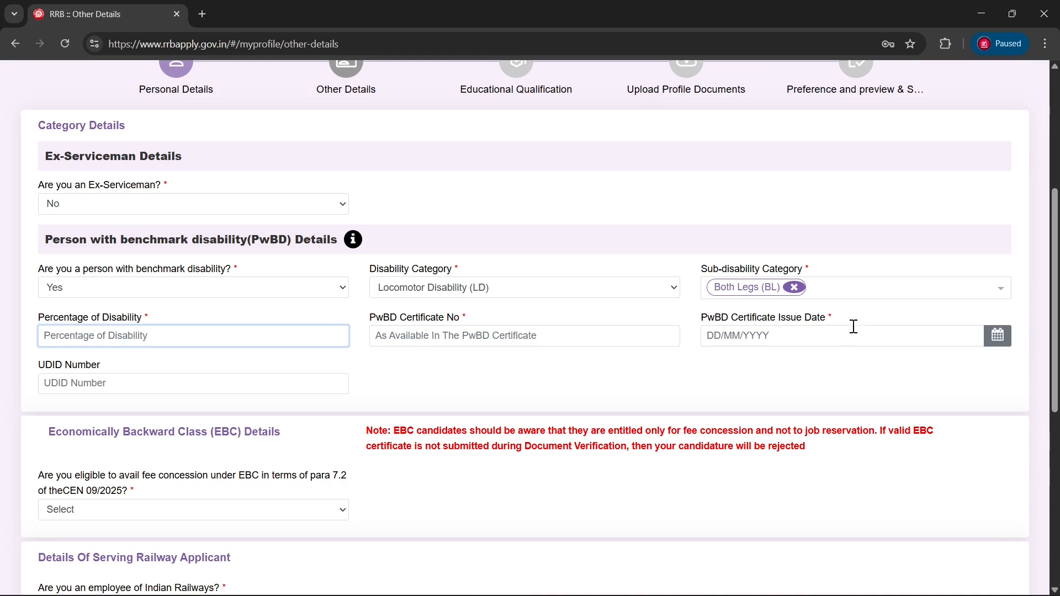
click(838, 345)
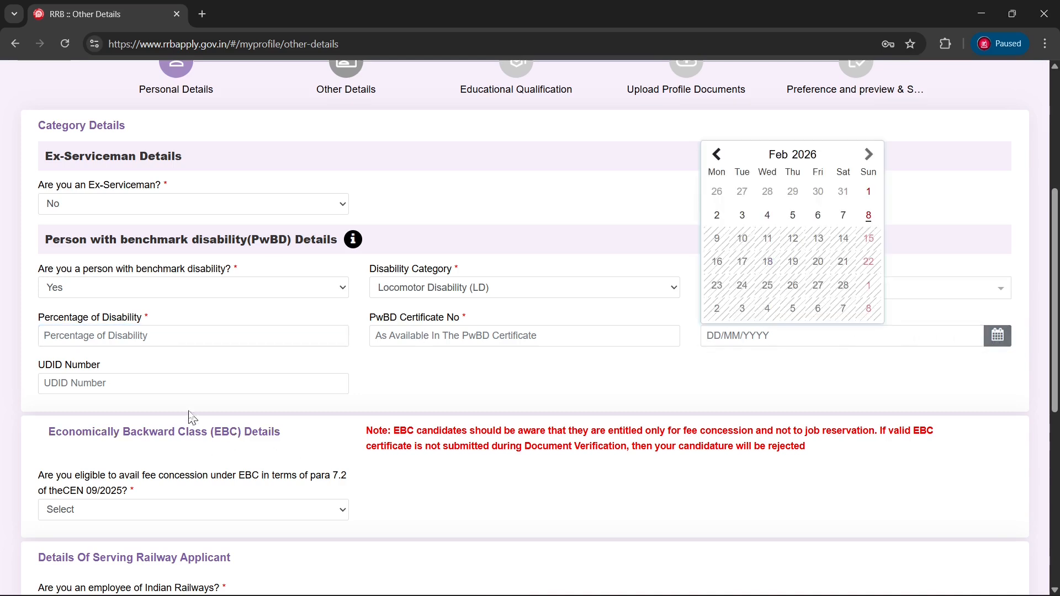
click(172, 384)
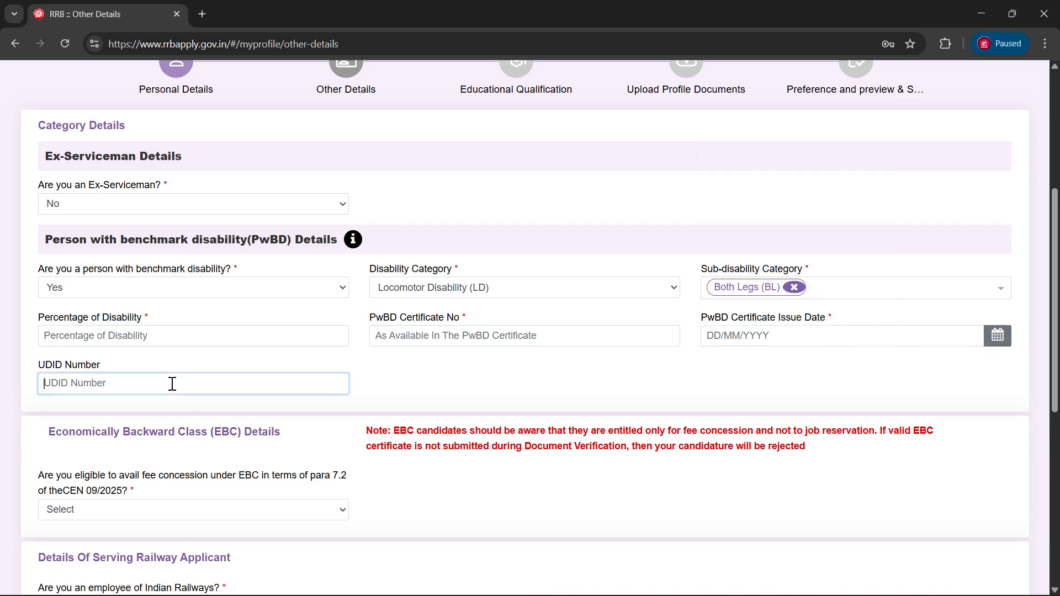
Change the benchmark disability answer to No and answer No to the writing ability question under para 11.7.2
click(133, 287)
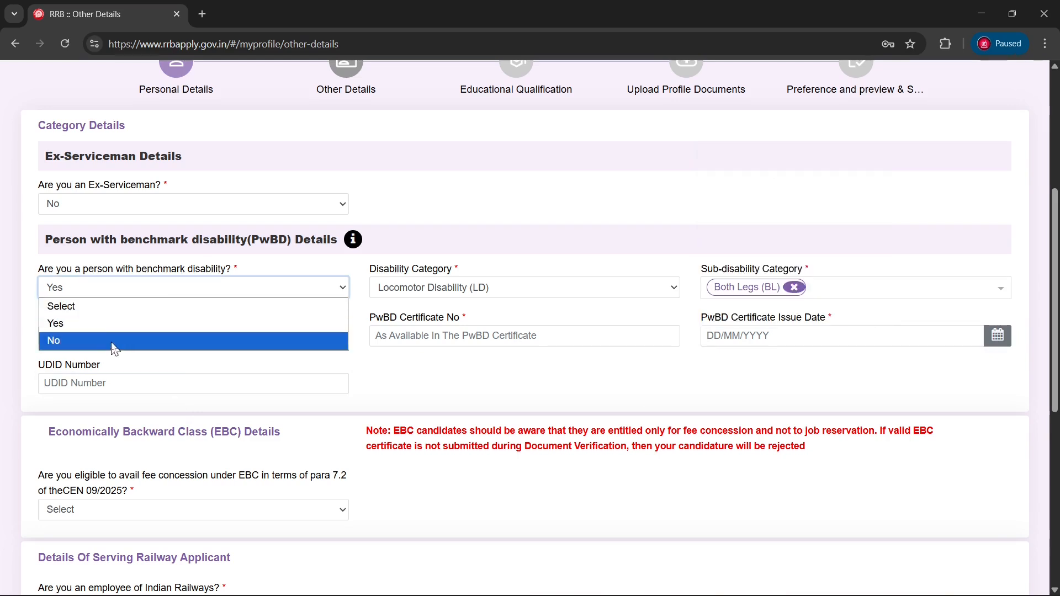
click(115, 348)
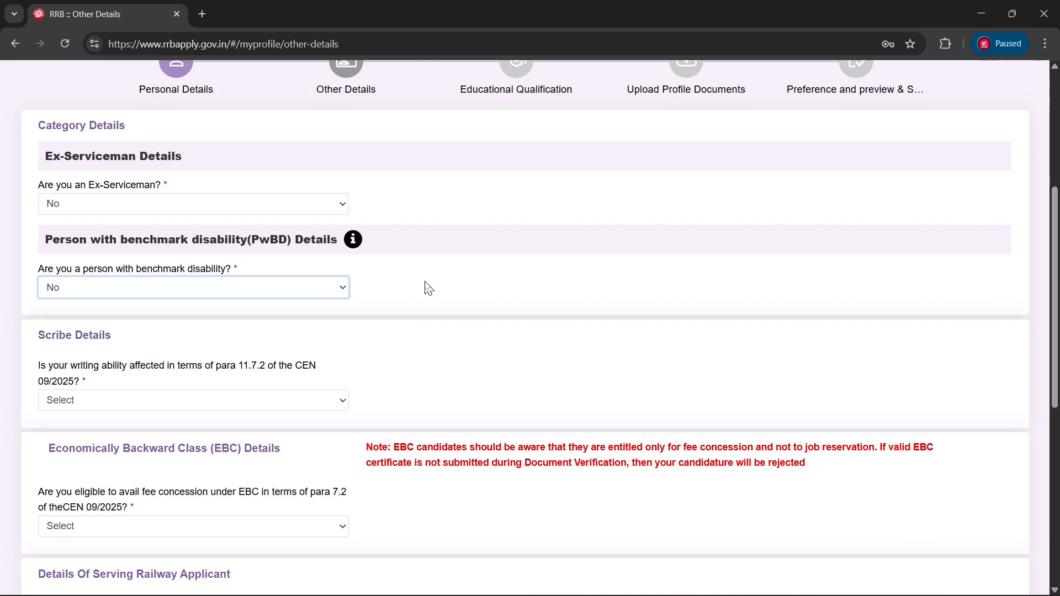
click(323, 400)
click(180, 422)
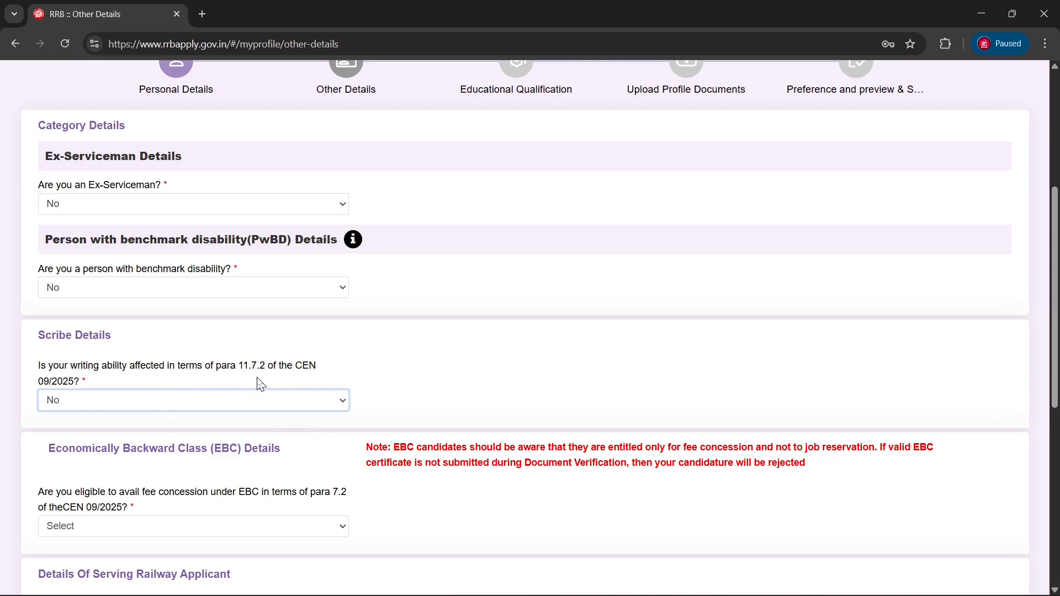
Switch the writing ability answer to Yes, answer Yes to needing a scribe, and agree to both scribe information notices
click(335, 407)
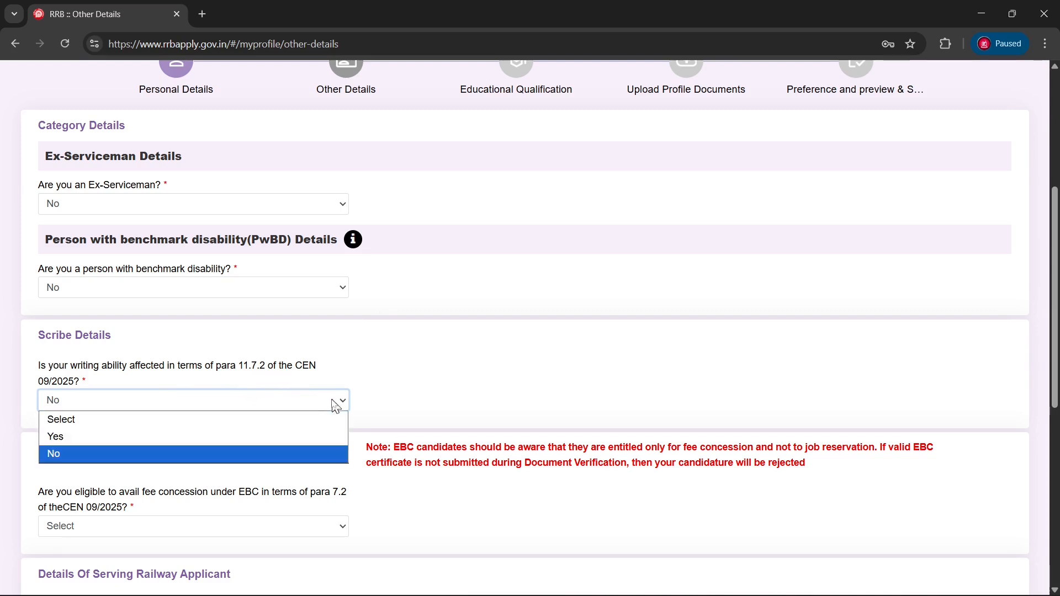
click(165, 440)
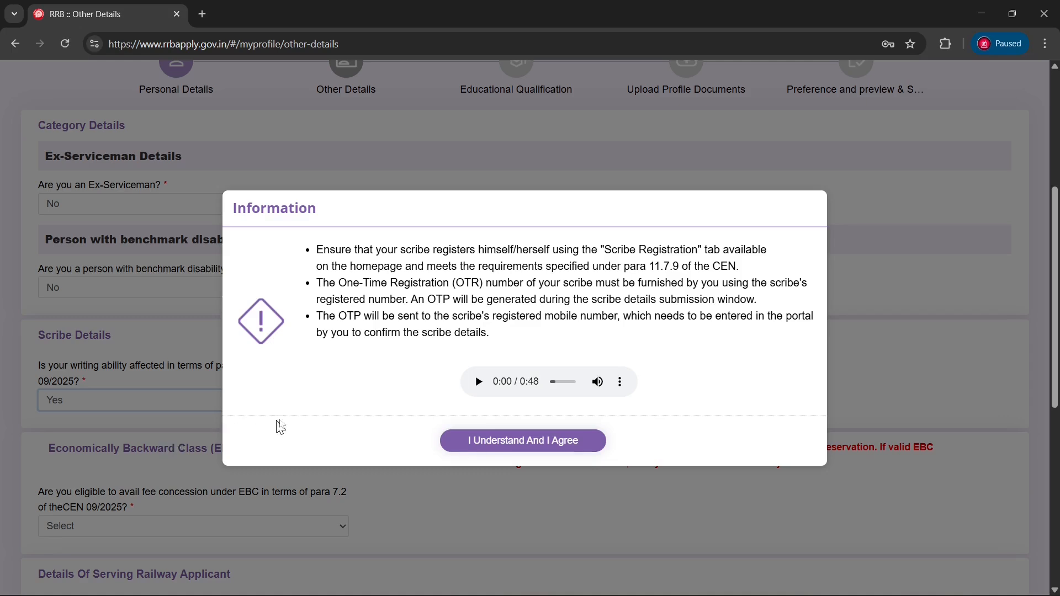
click(490, 449)
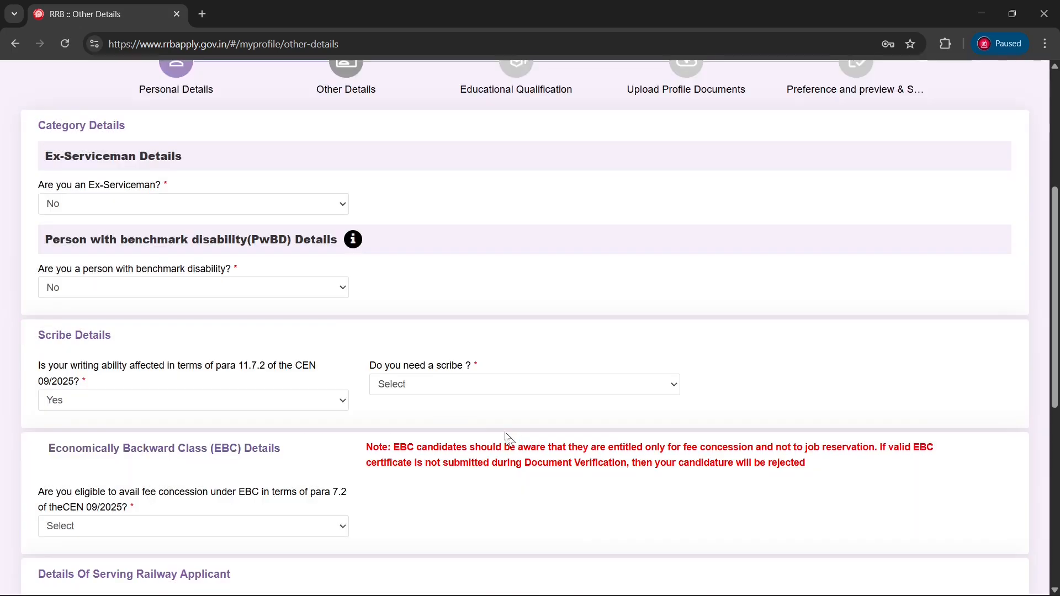
click(452, 385)
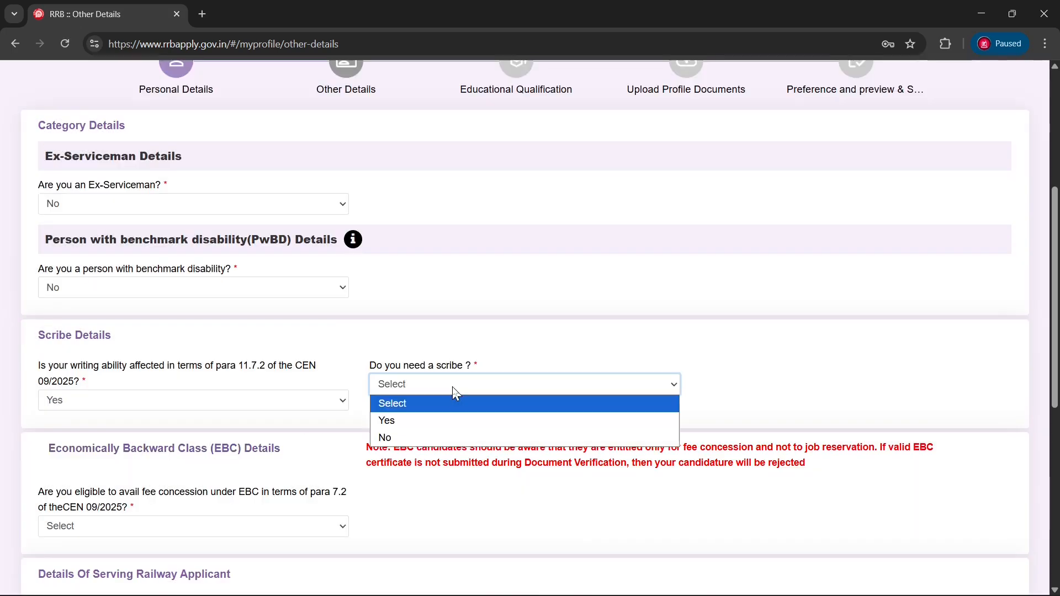
click(422, 421)
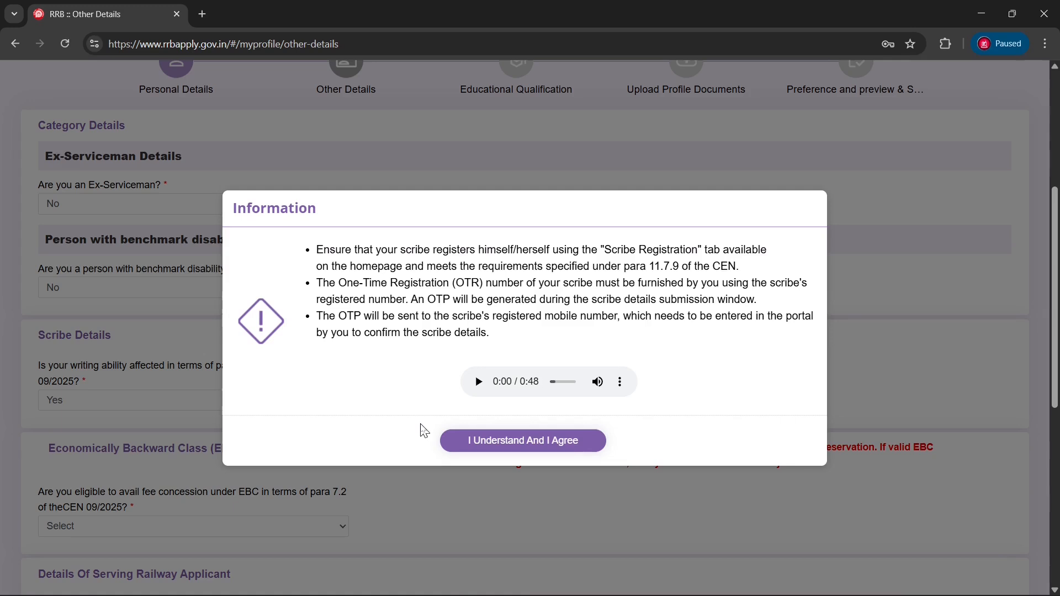
click(491, 440)
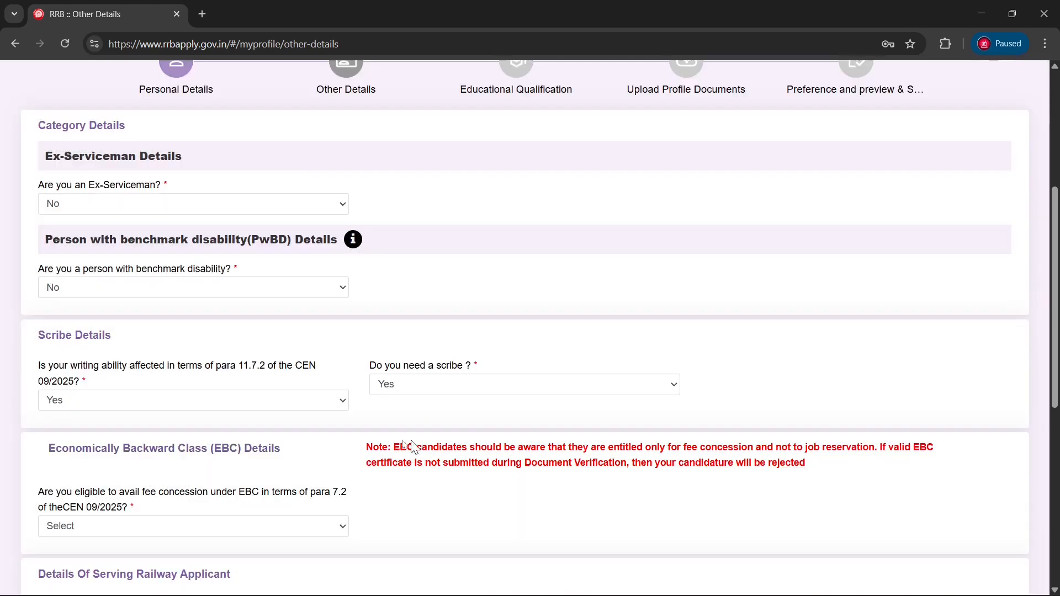
Change the writing ability answer to No, and try Yes for the EBC fee concession before setting it to No
click(124, 407)
click(80, 453)
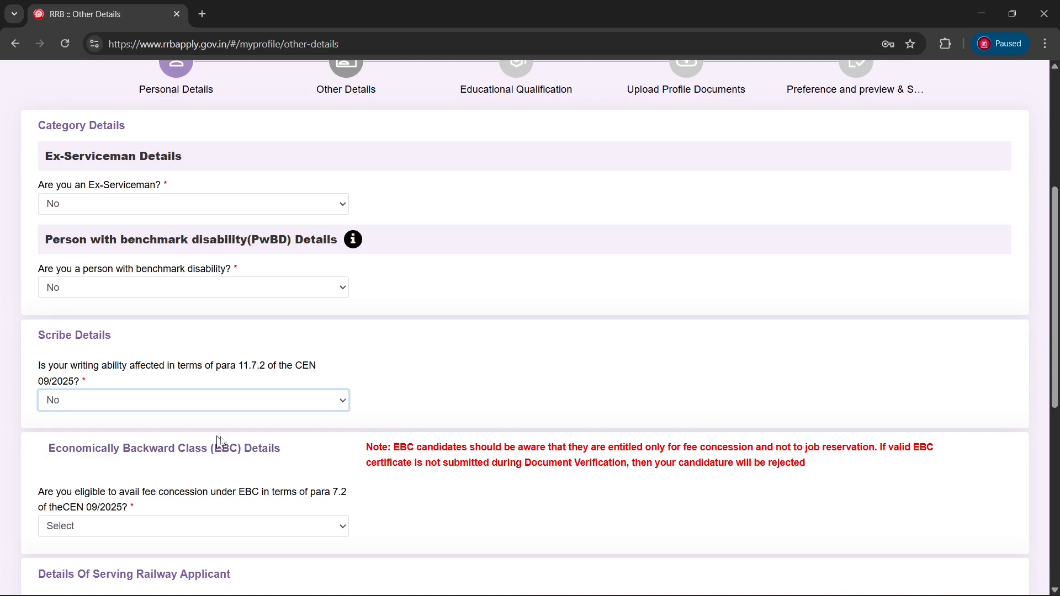
scroll(252, 435, down, 4)
click(162, 319)
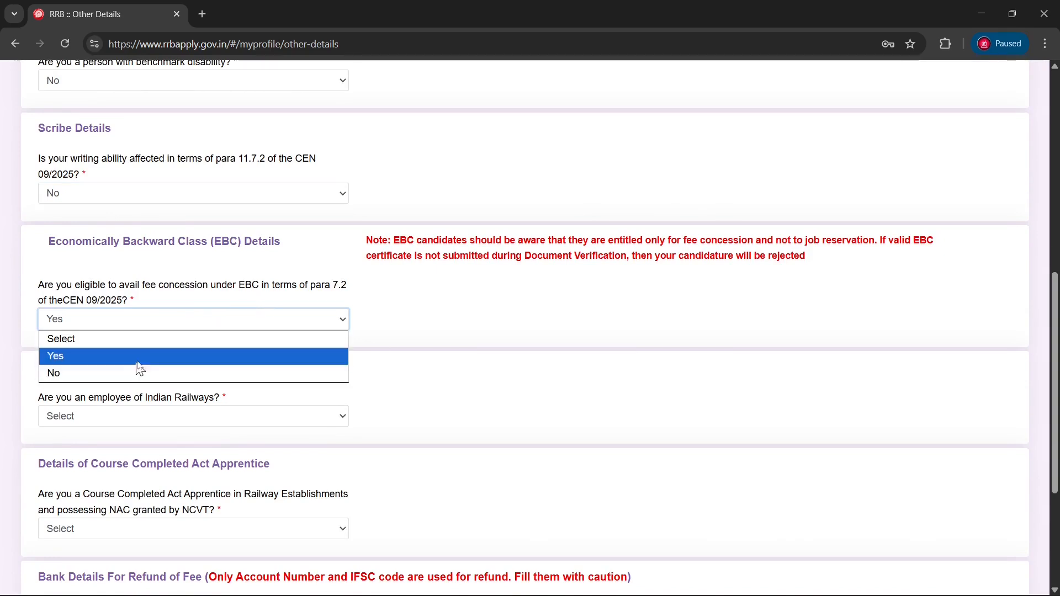
click(144, 359)
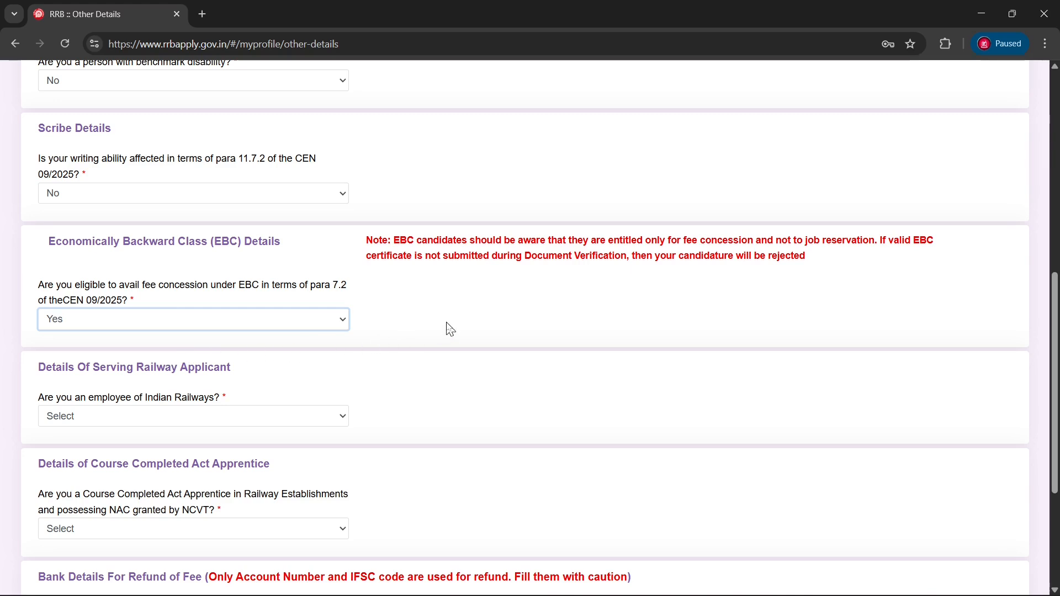
click(308, 323)
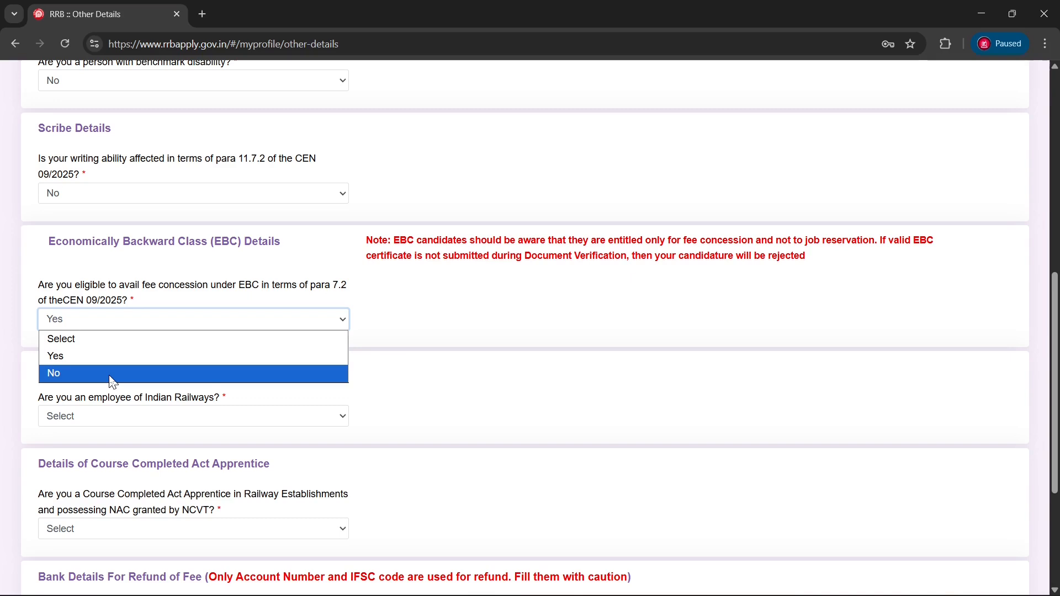
key(Escape)
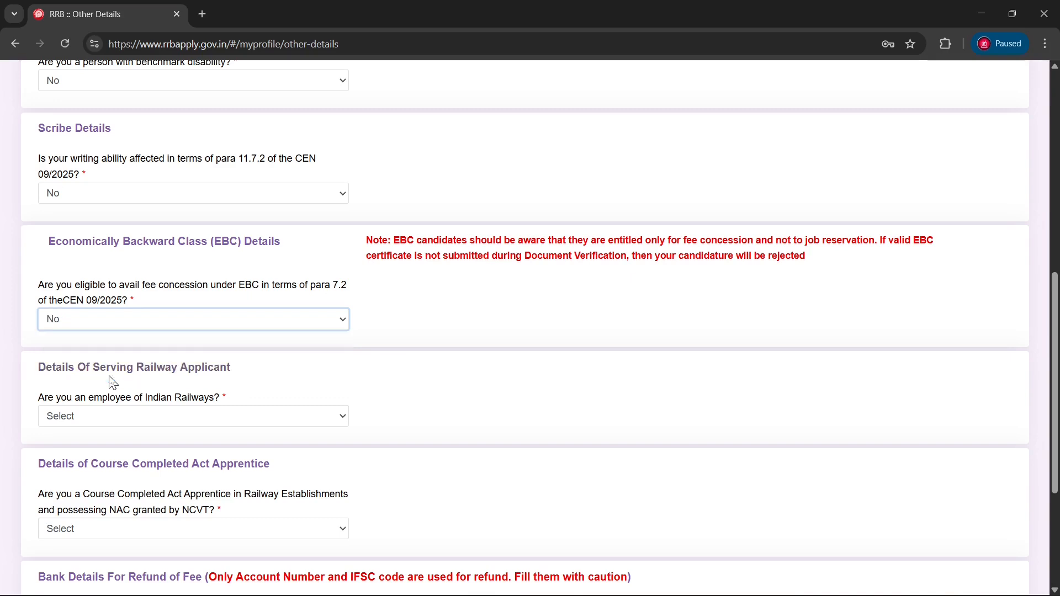
Answer Yes to being an Indian Railways employee to view the extra fields, and change the answer to No
scroll(225, 340, down, 2)
click(114, 281)
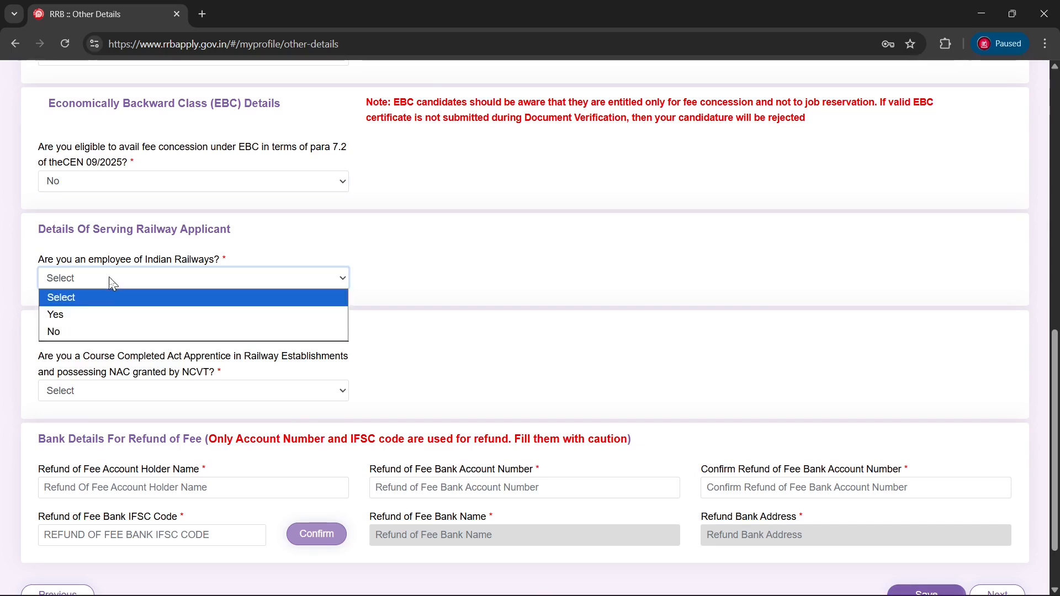
click(88, 318)
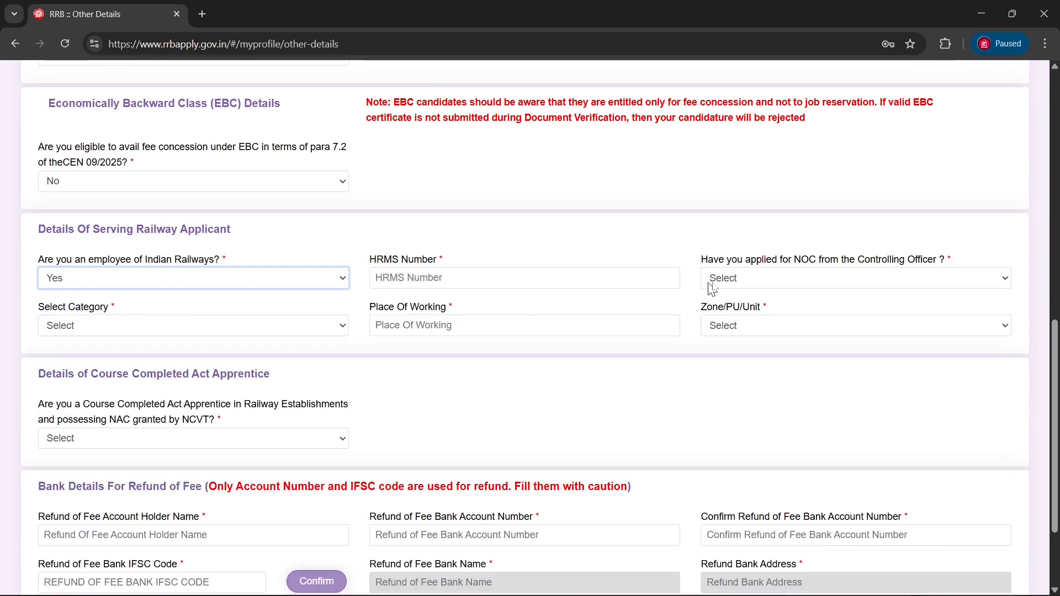
click(276, 281)
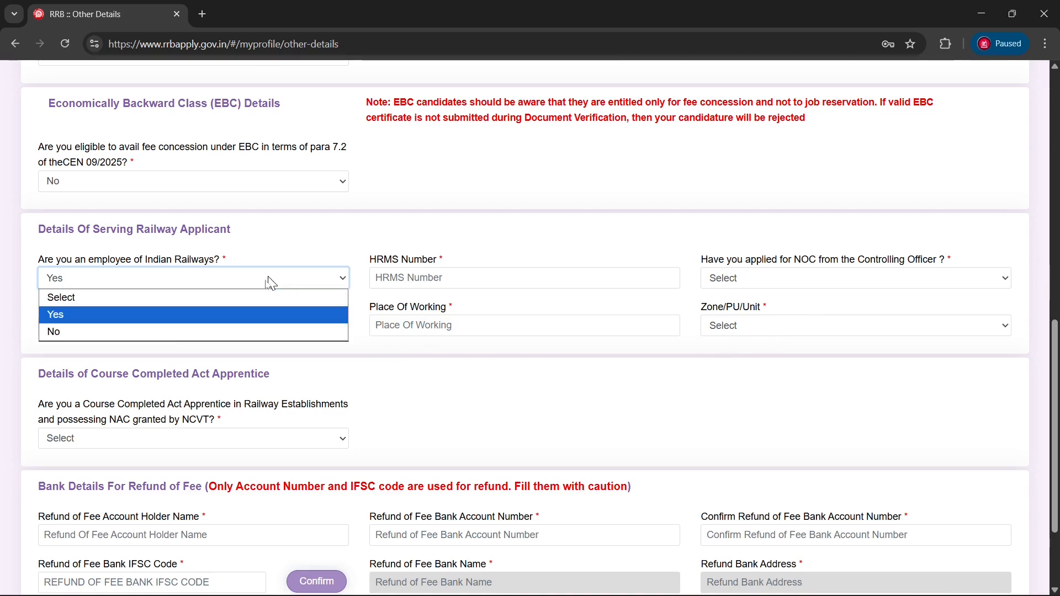
click(161, 334)
Set the current department/organization under Current Employment Details to Not Applicable
scroll(160, 338, down, 3)
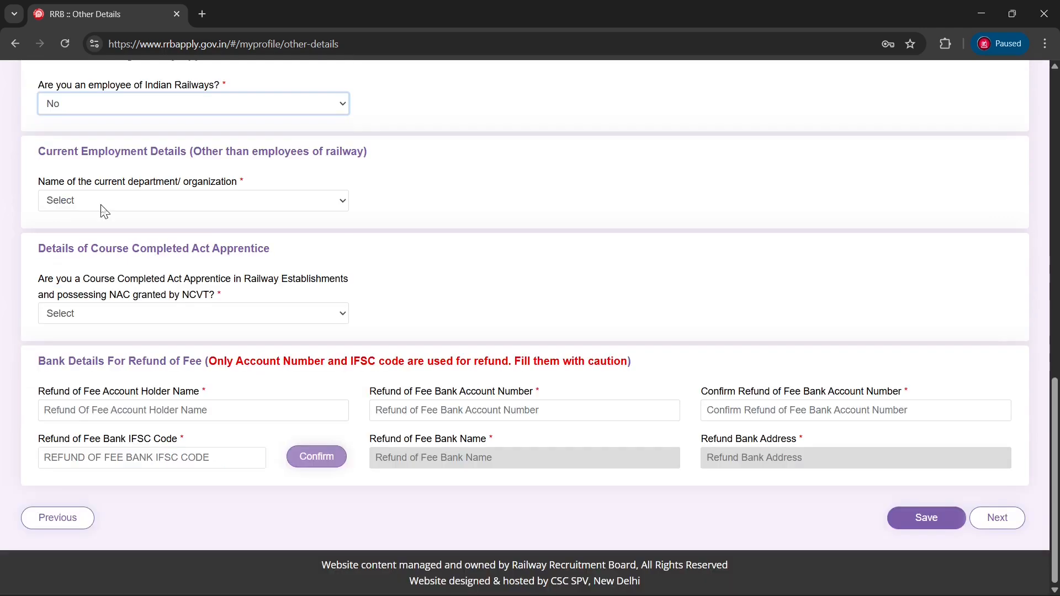
click(128, 203)
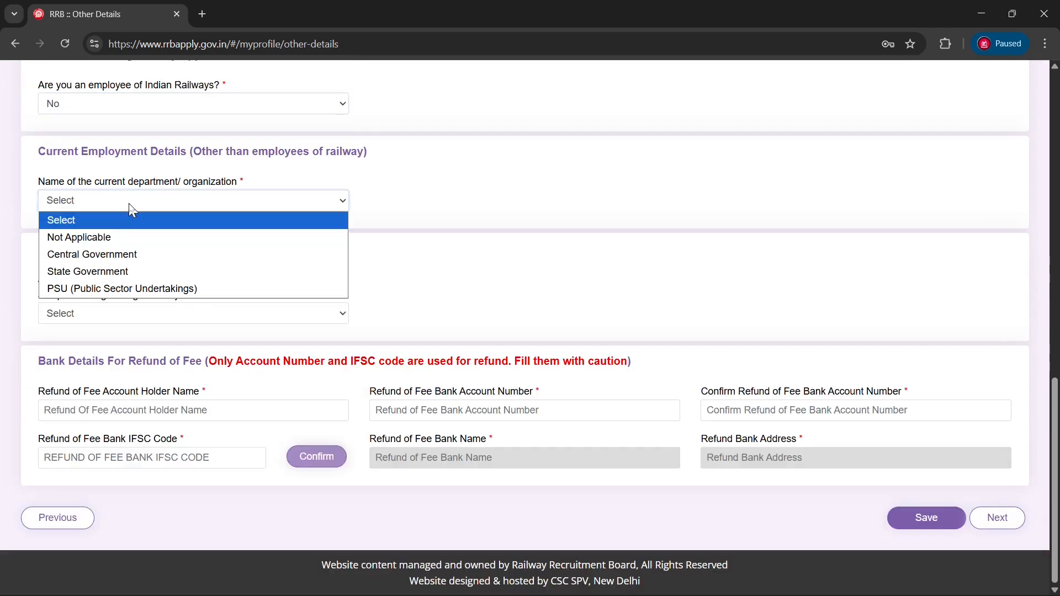
click(102, 238)
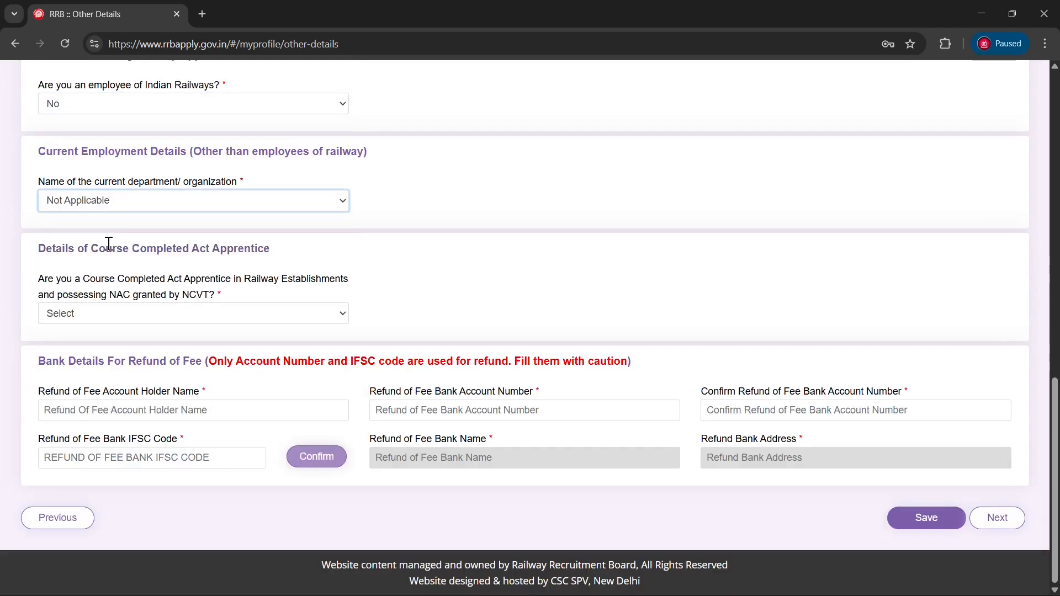
Answer Yes to the Course Completed Act Apprentice question to view its training fields, and change the answer to No
click(167, 327)
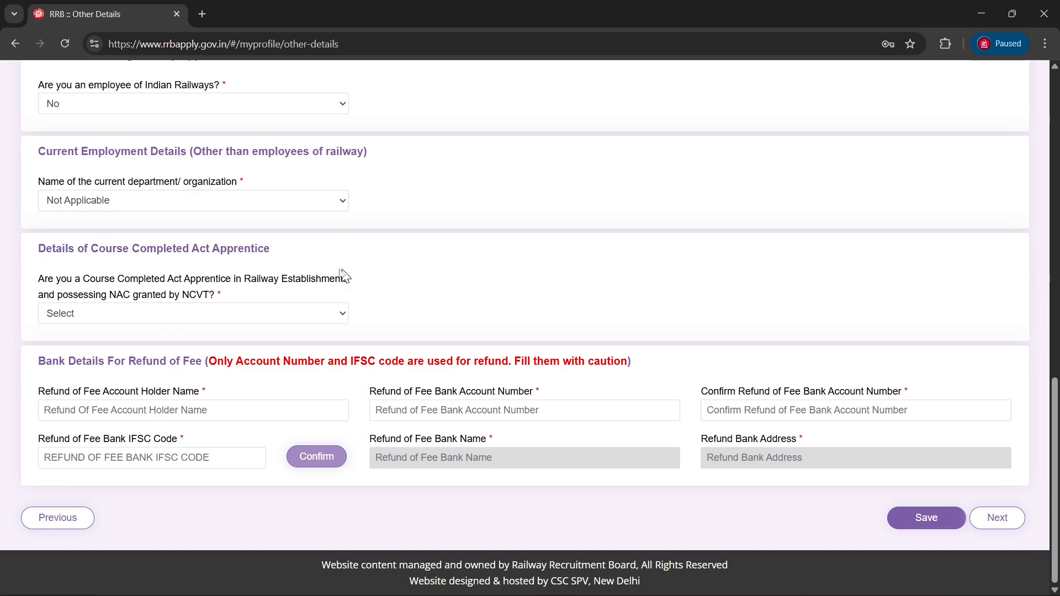
click(335, 314)
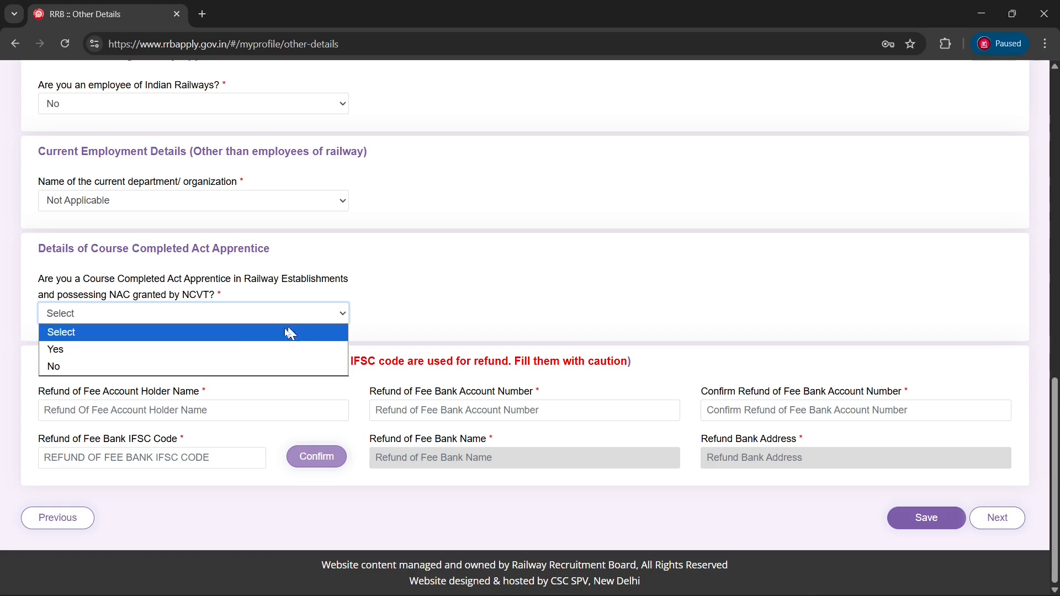
click(178, 356)
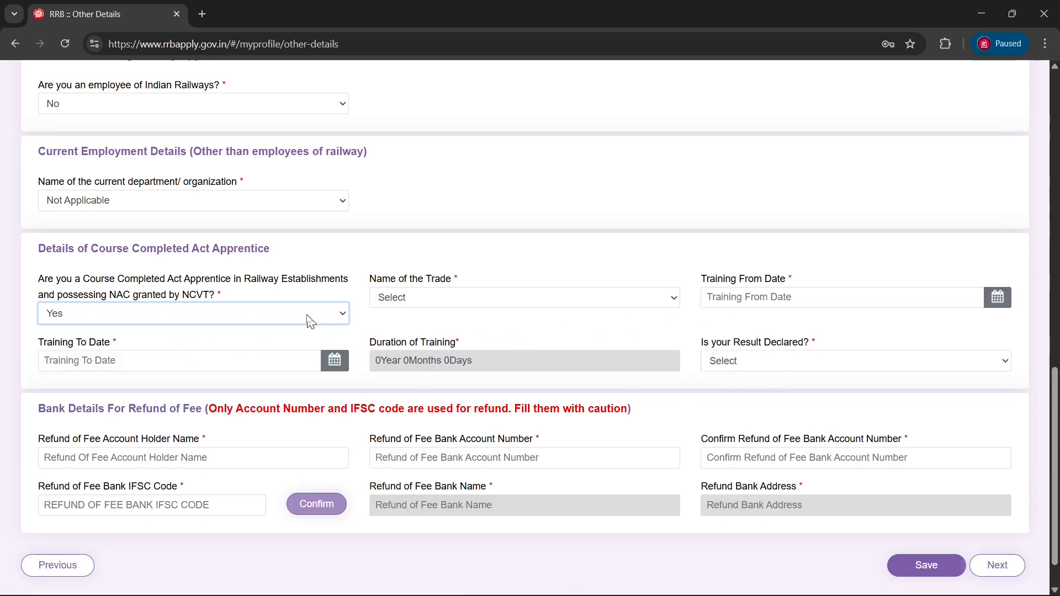
click(286, 315)
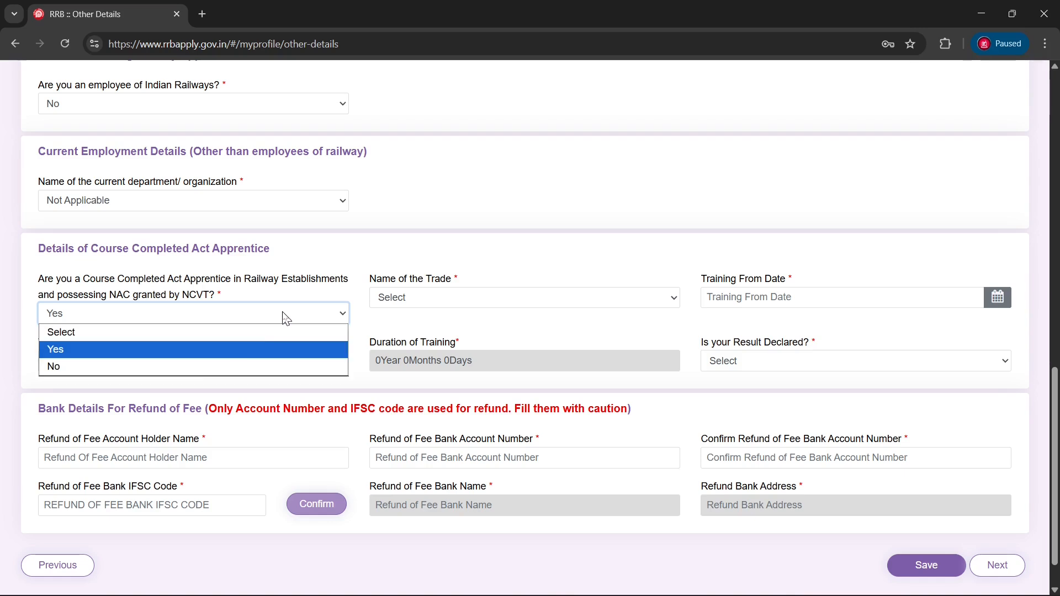
click(157, 371)
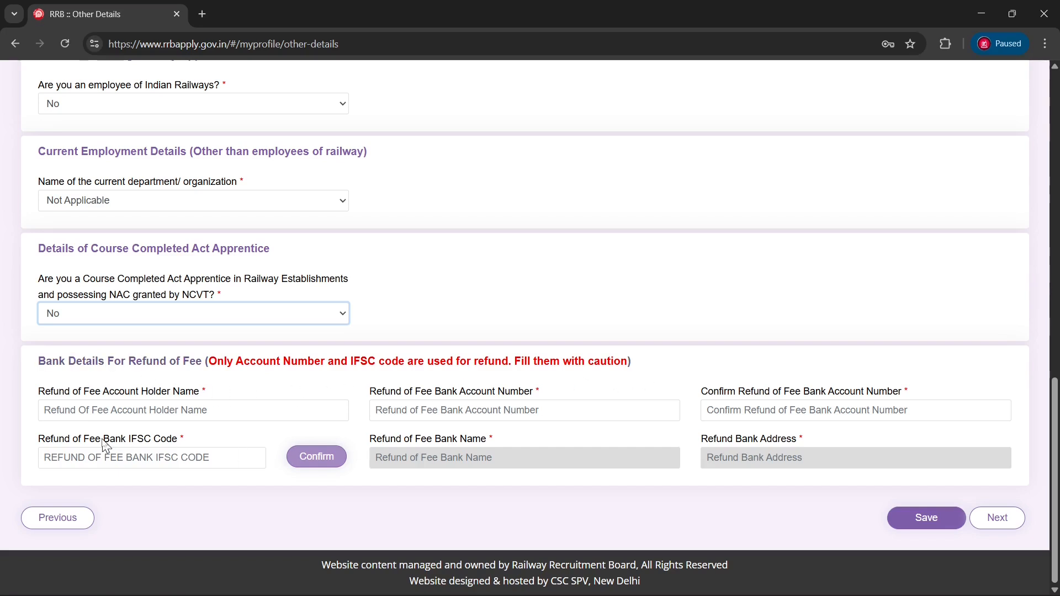
Go through the refund account holder name, account number, confirmation and IFSC code fields without filling them in
click(102, 408)
click(456, 406)
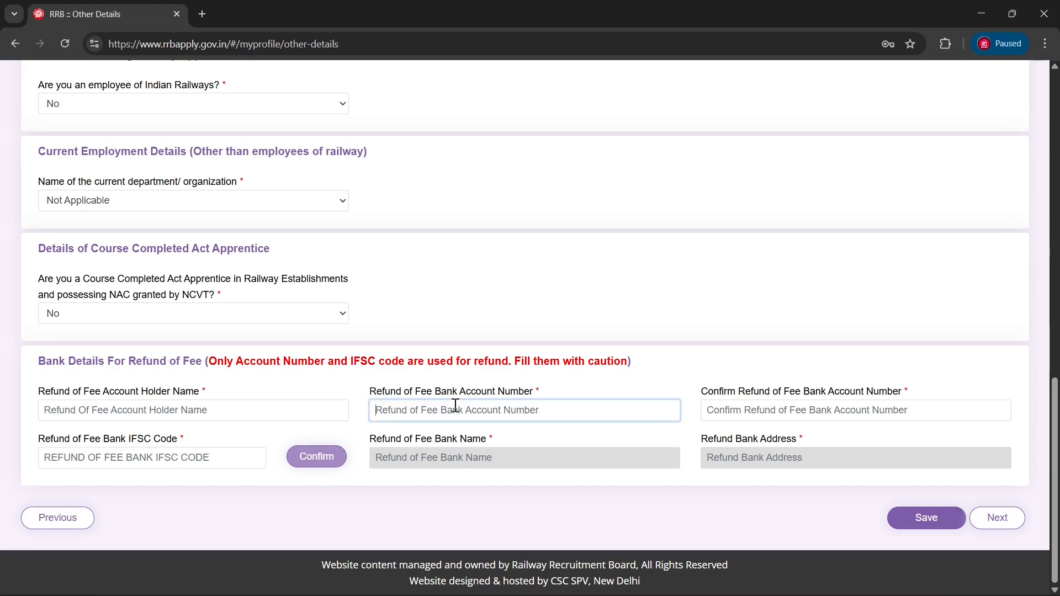
click(744, 405)
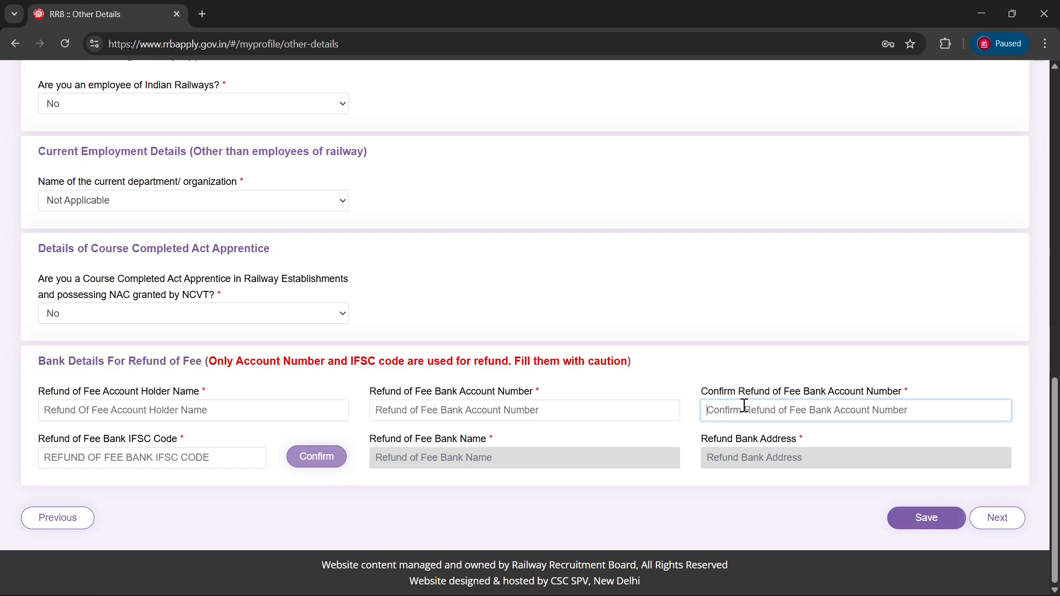
click(147, 461)
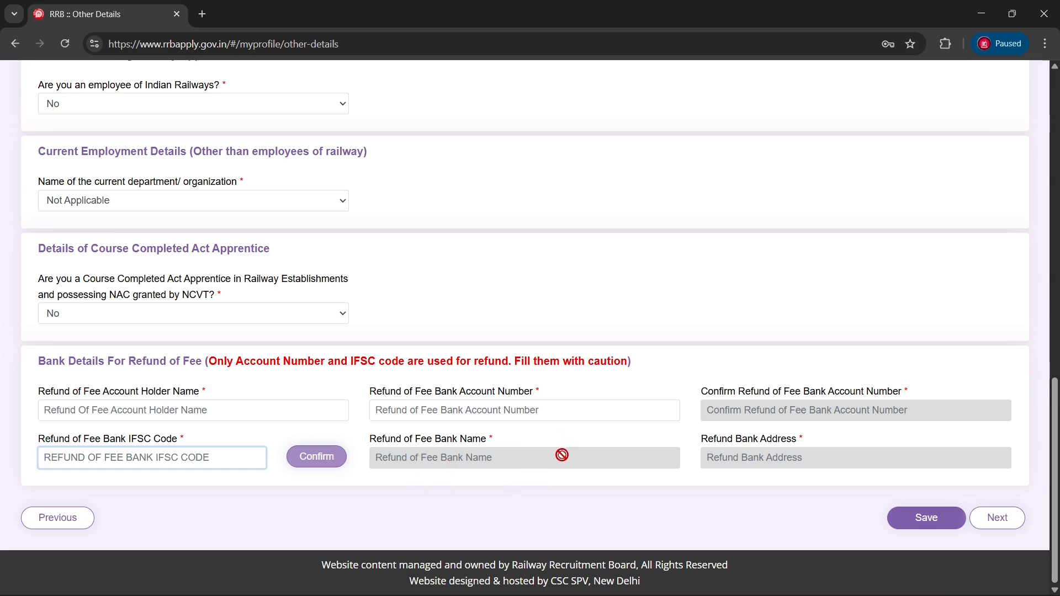
Proceed to Educational Qualification and set the Matriculation/SSLC state to MADHYA PRADESH and the district to Chhatarpur
click(1000, 517)
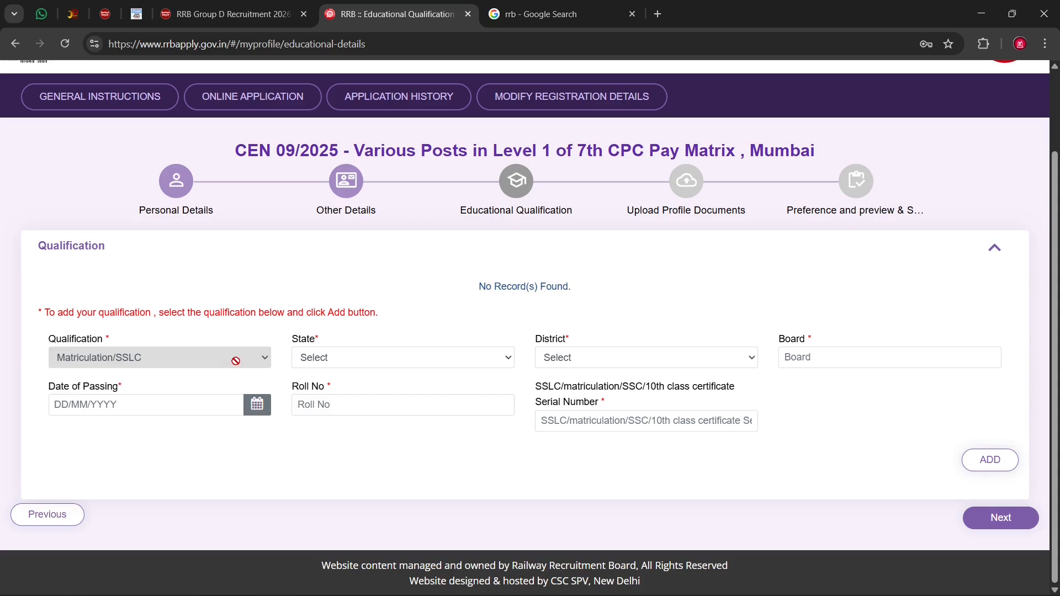
click(341, 359)
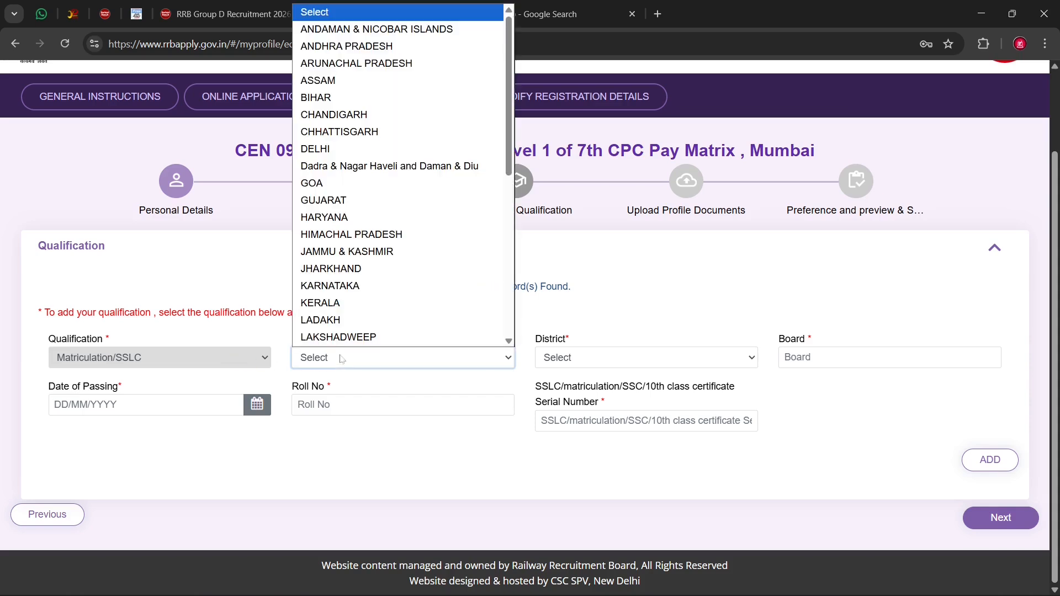
key(m)
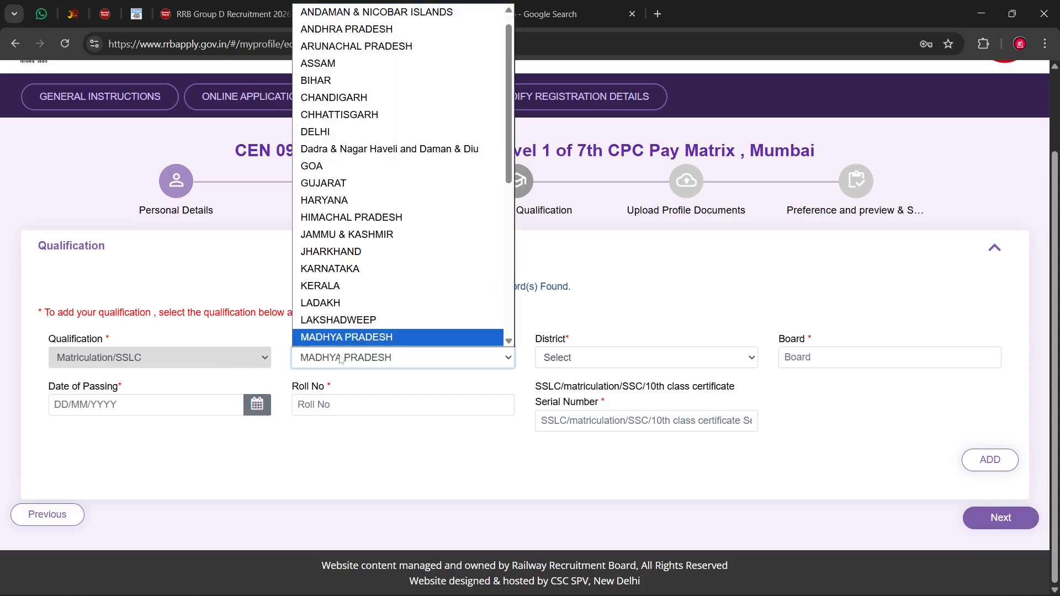
key(Return)
key(Tab)
key(c)
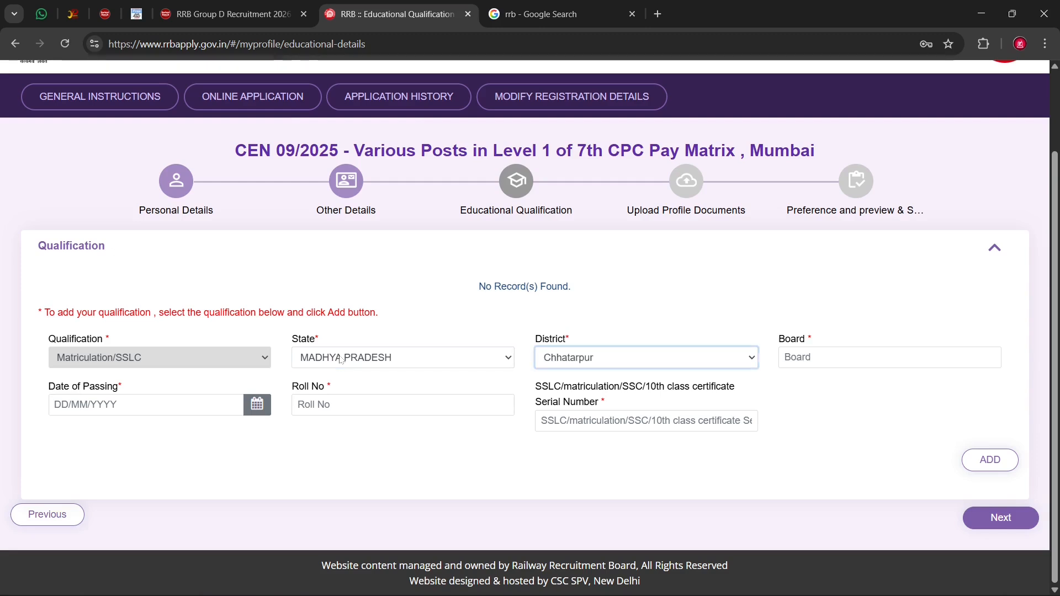
Complete and add the matriculation record with mp board, passing date January 1, 2018, and the roll and certificate serial numbers
key(Tab)
text(mp)
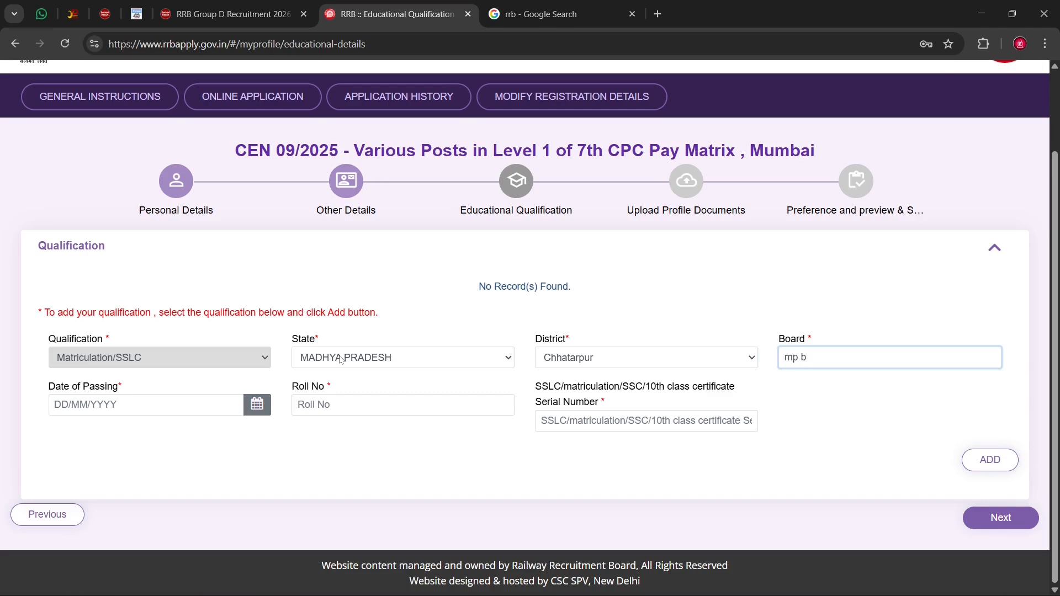
text( board)
click(256, 405)
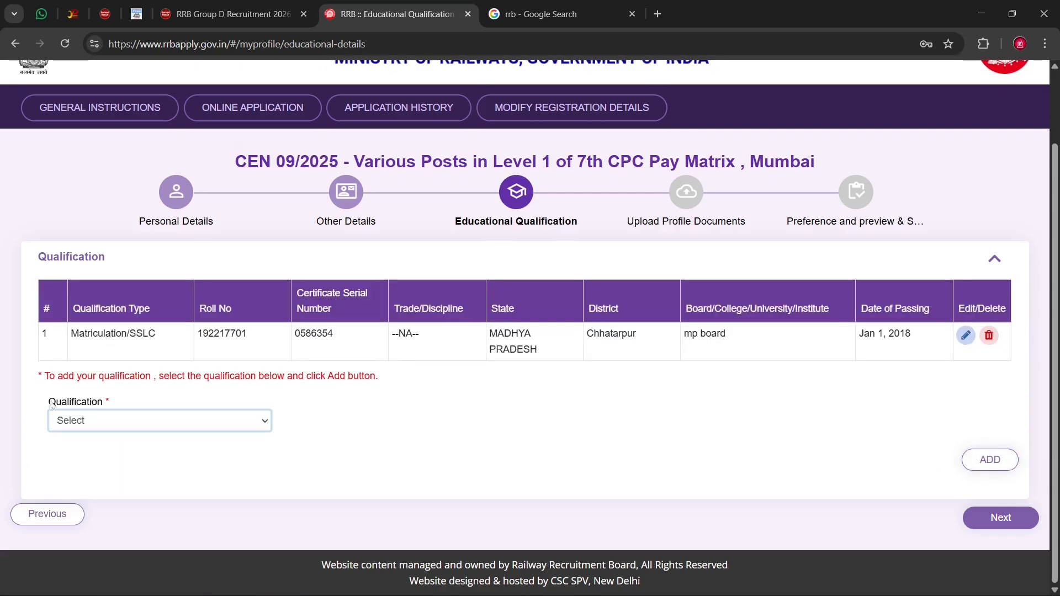
Add a 10+2 or its equivalent qualification: Any Discipline, MADHYA PRADESH, Chhatarpur, mp board, passing date 01/01/2020, percentage 78.00
click(267, 425)
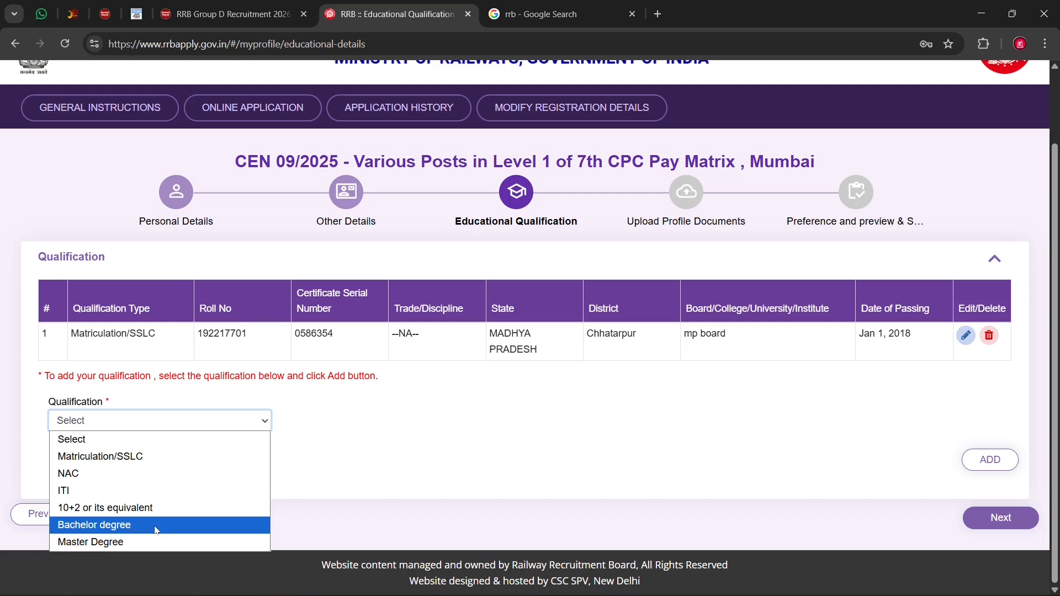
click(164, 508)
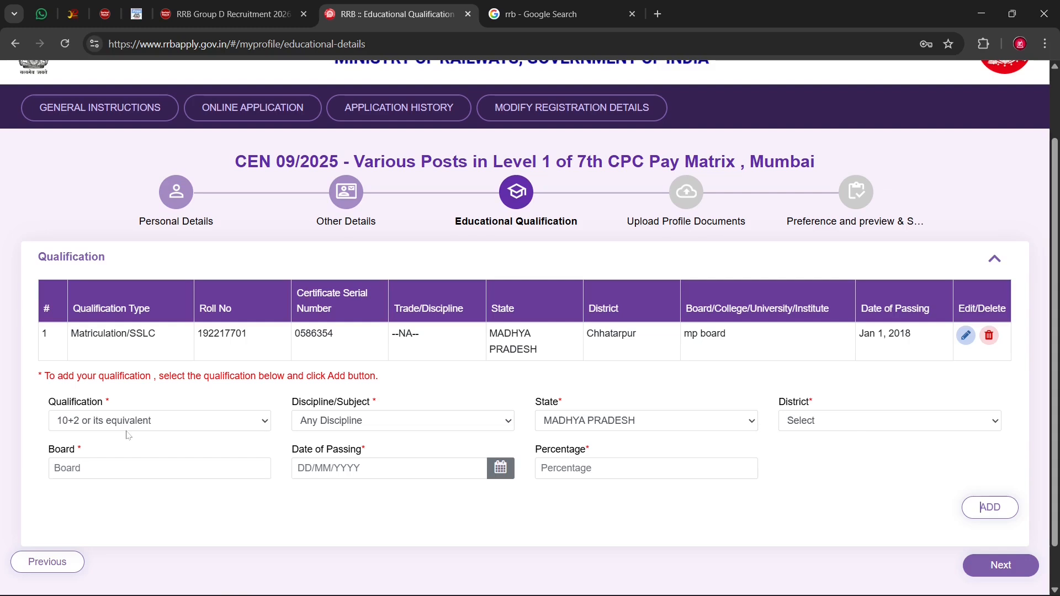
click(374, 422)
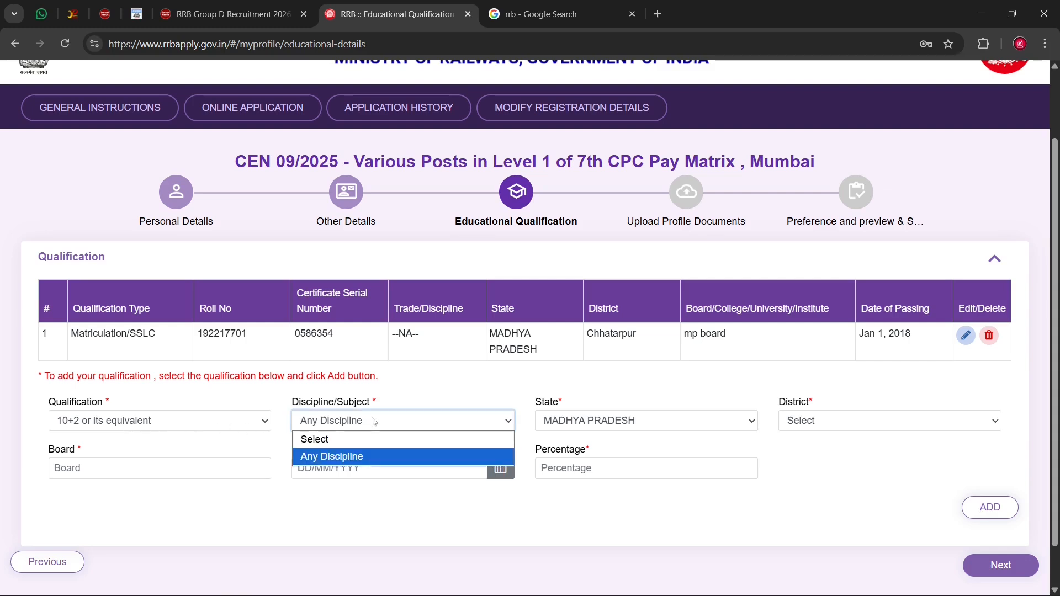
click(396, 456)
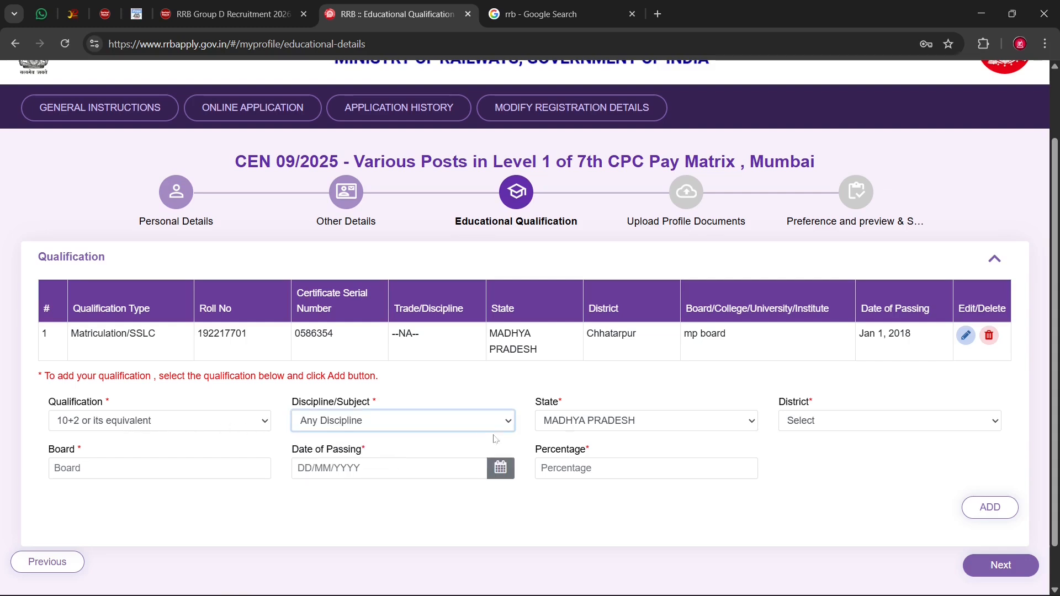
click(563, 422)
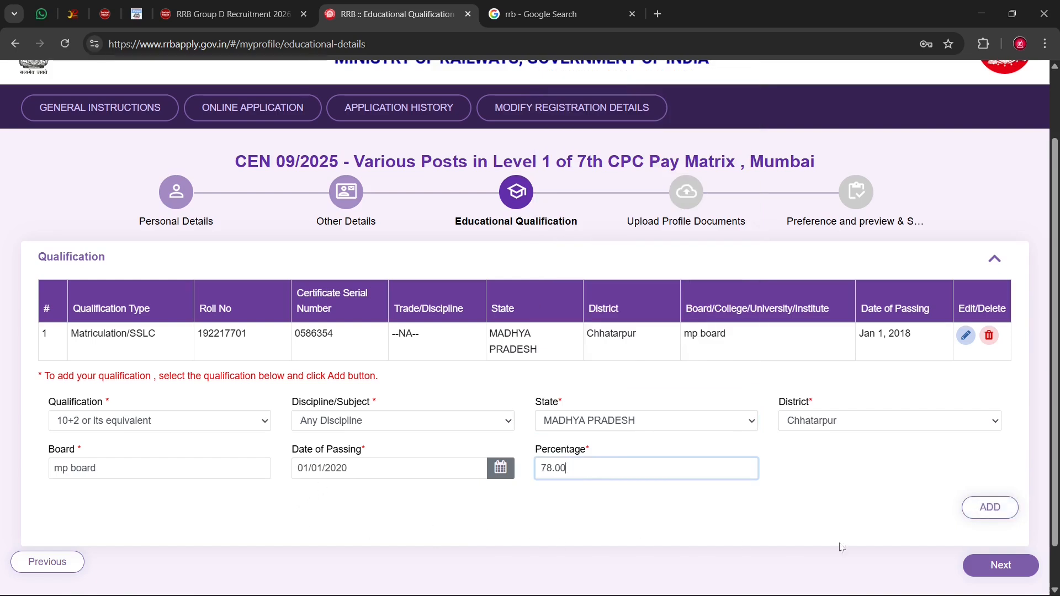
click(994, 507)
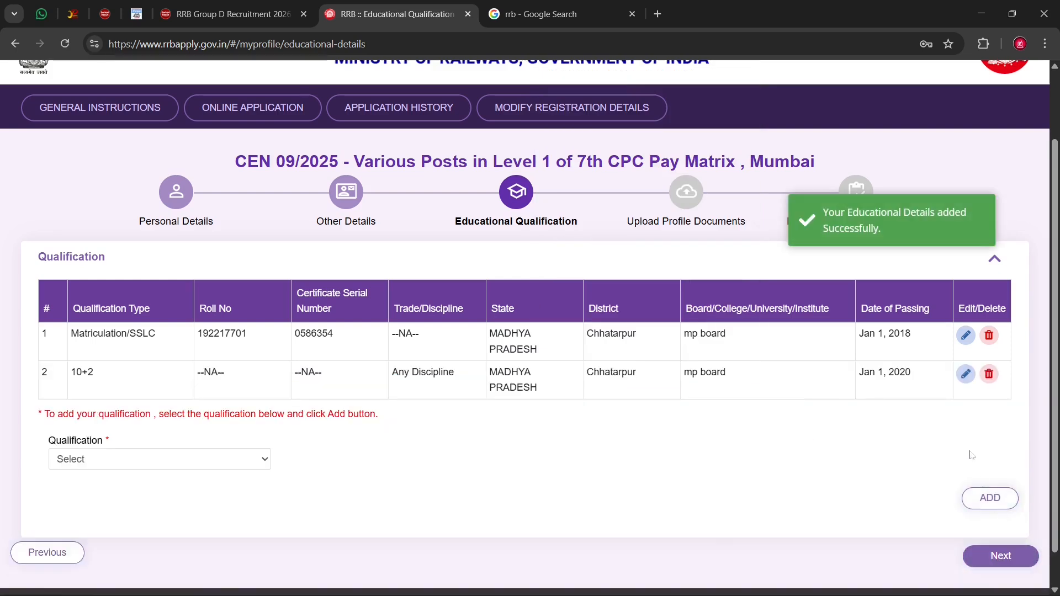
Start a Bachelor degree qualification record with B.E.(Computer Science) as the discipline
click(163, 465)
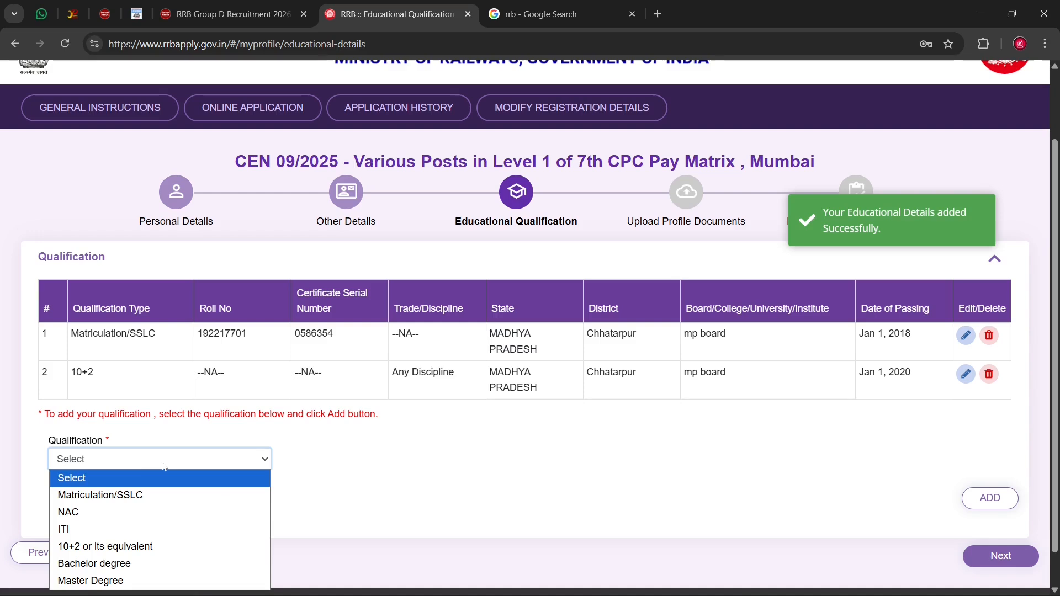
click(125, 565)
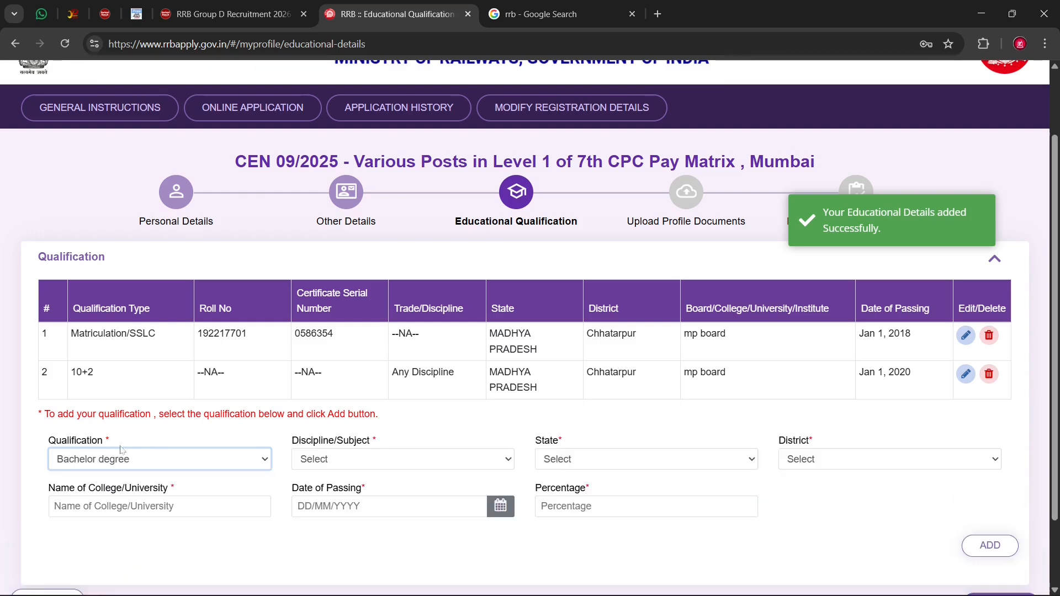
click(187, 458)
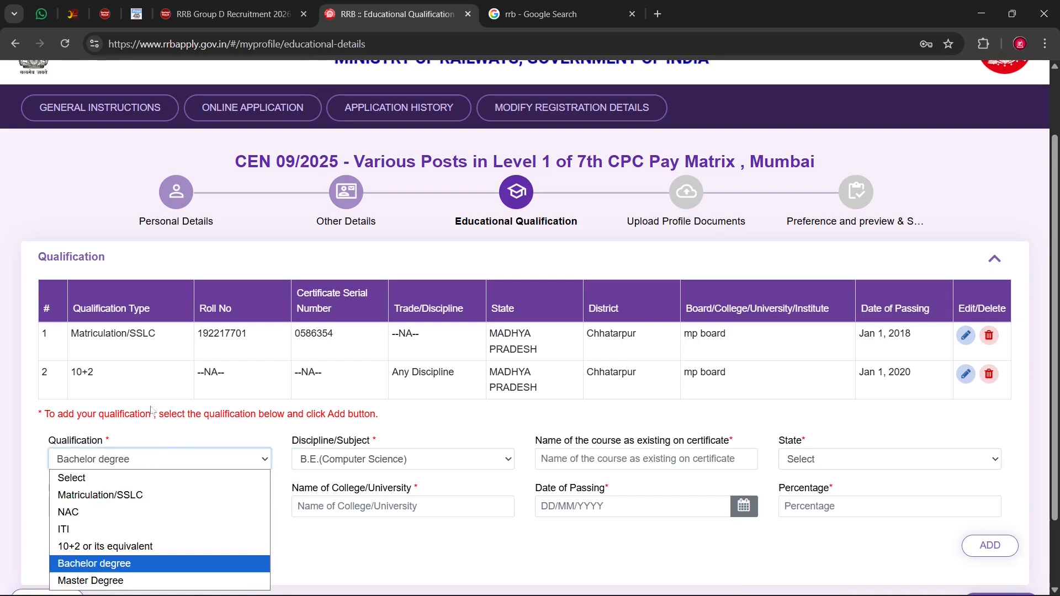
click(94, 563)
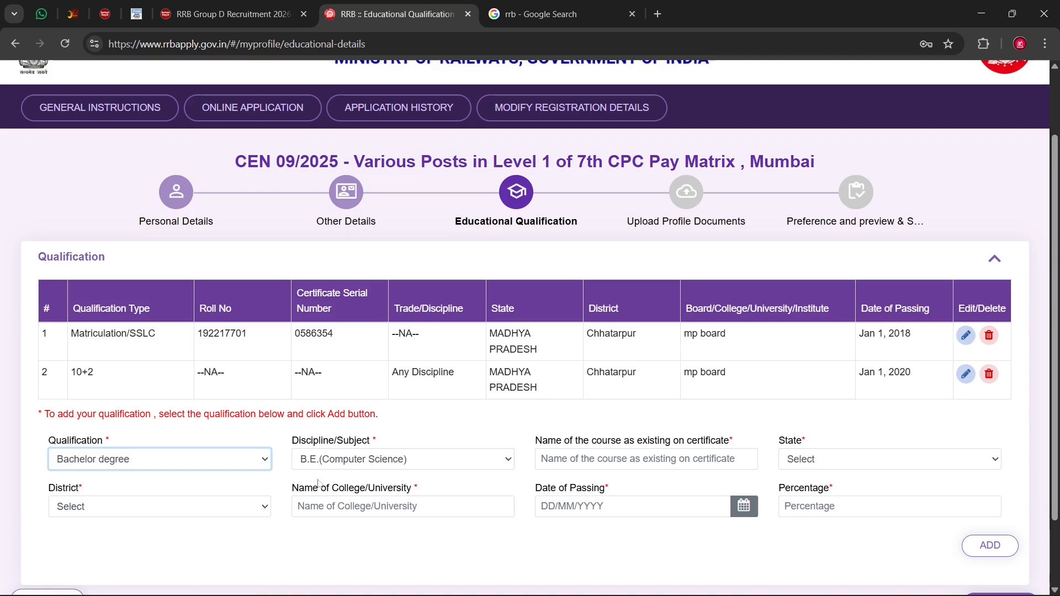
click(386, 460)
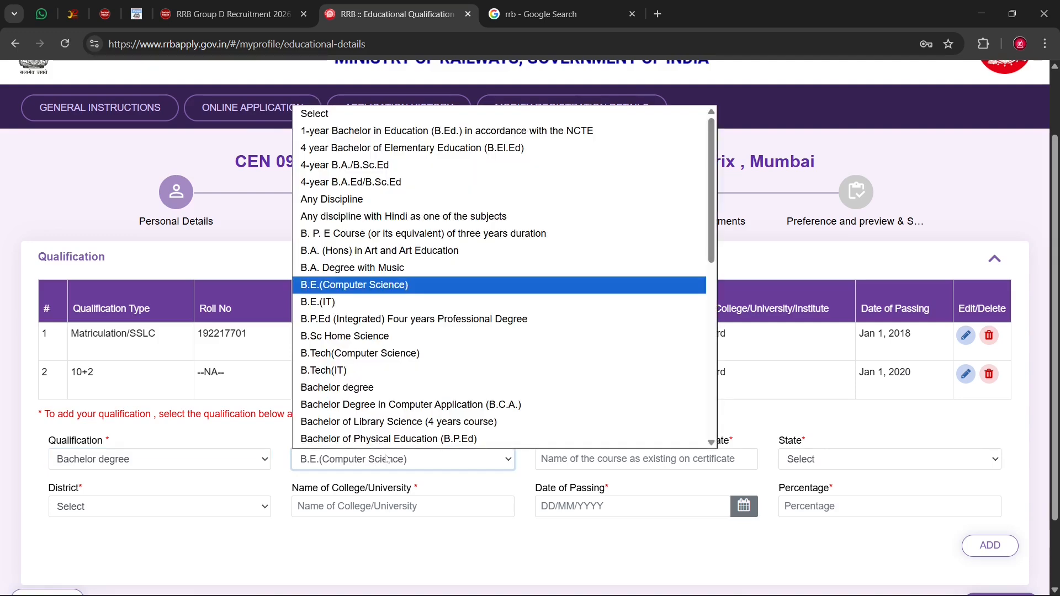
click(399, 285)
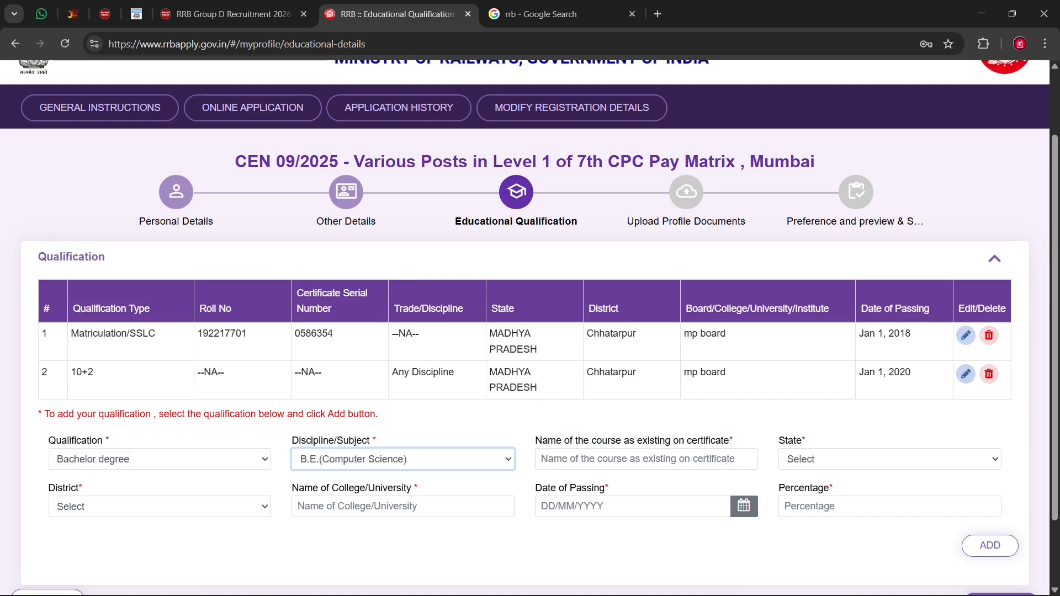
Complete and add the bachelor degree record with MADHYA PRADESH, district Chhindwara, college rgpv and passing date January 1, 2023
click(618, 460)
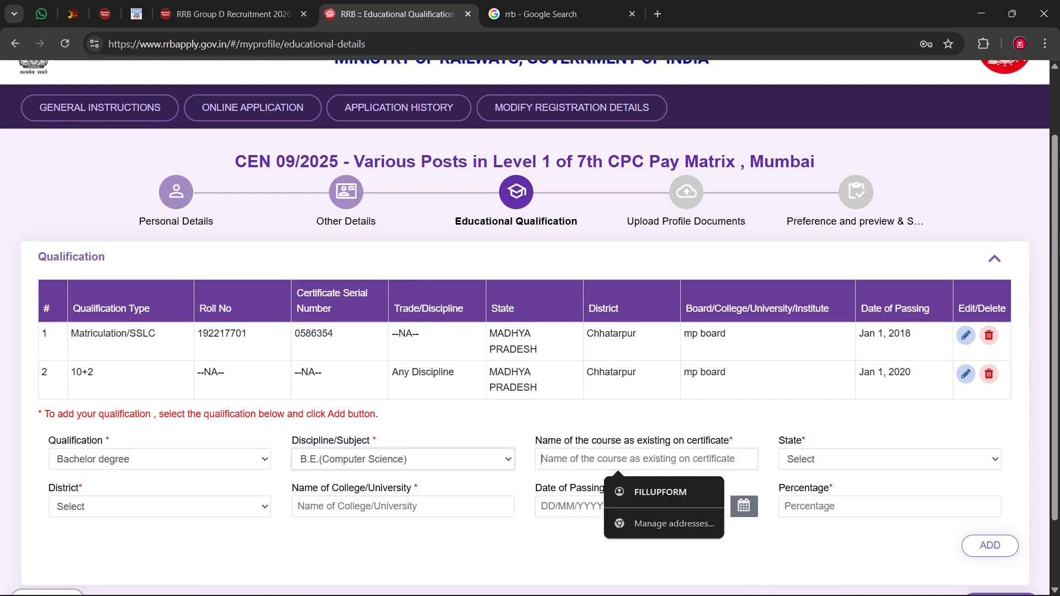
click(825, 456)
scroll(883, 386, down, 1)
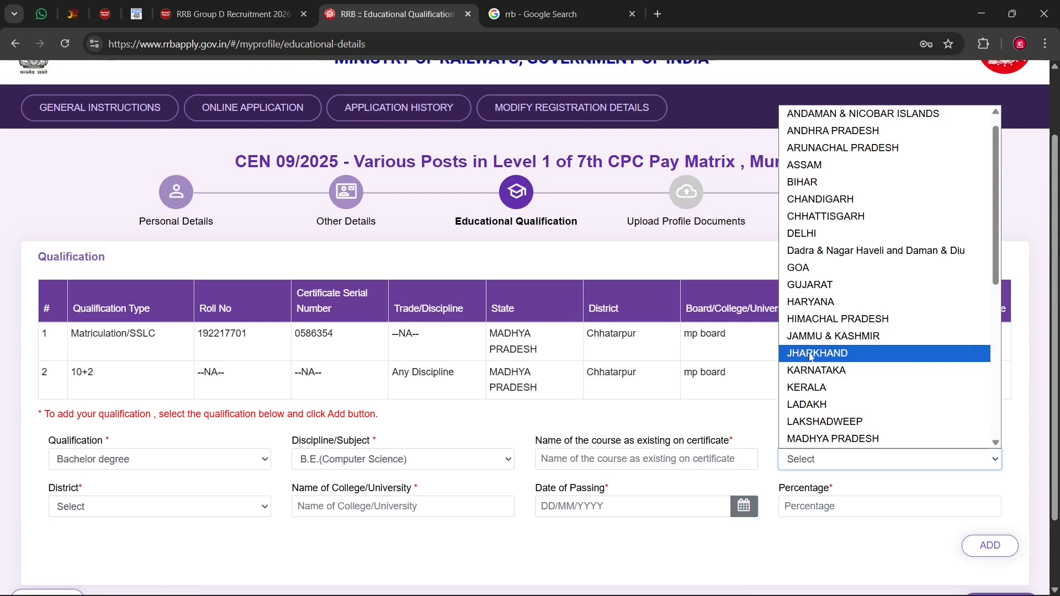
key(m)
key(Return)
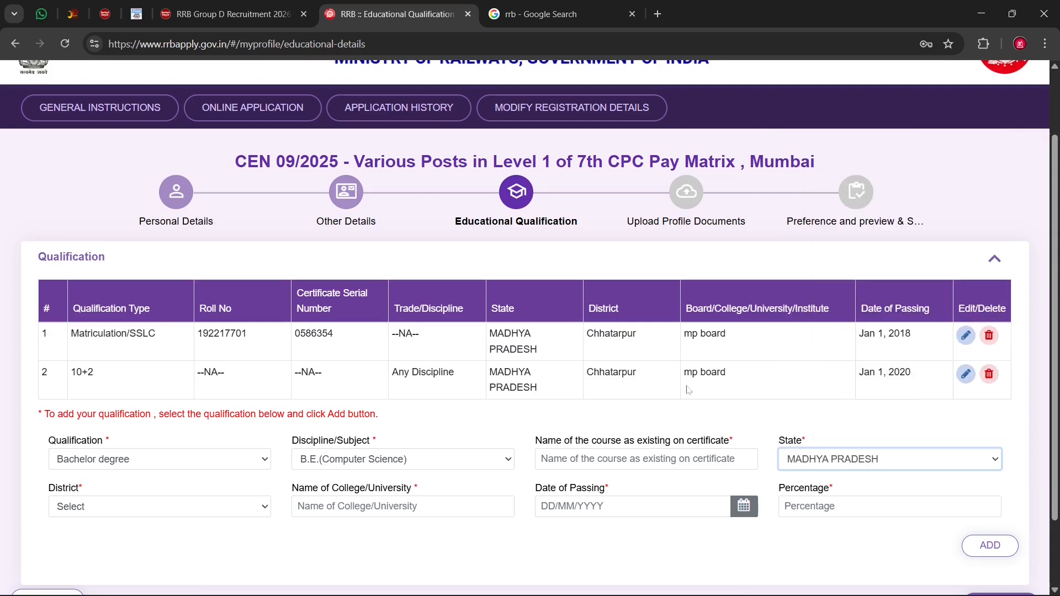
click(188, 507)
key(Down)
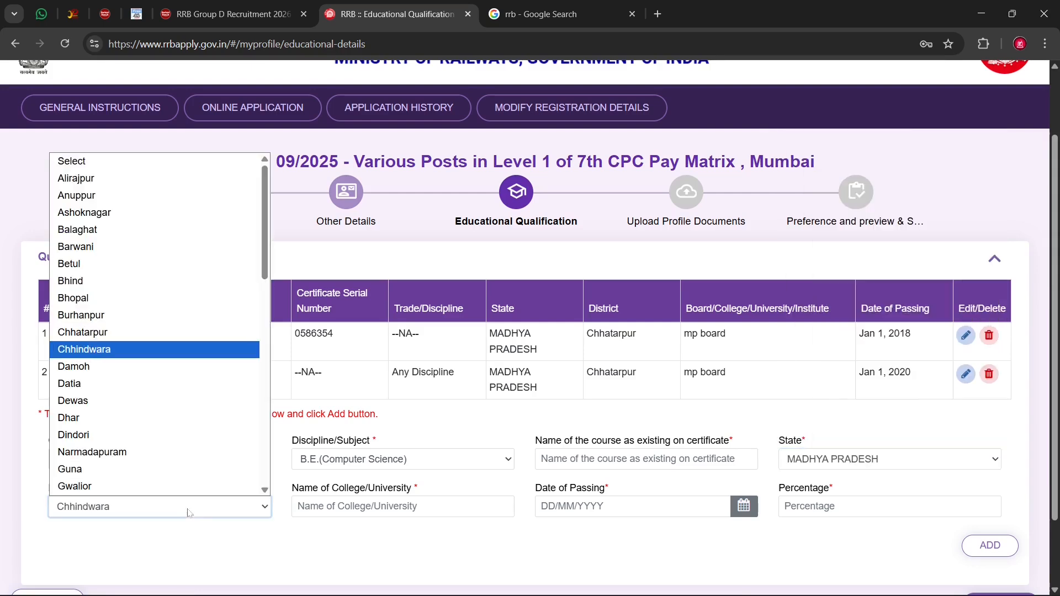
key(Return)
click(326, 516)
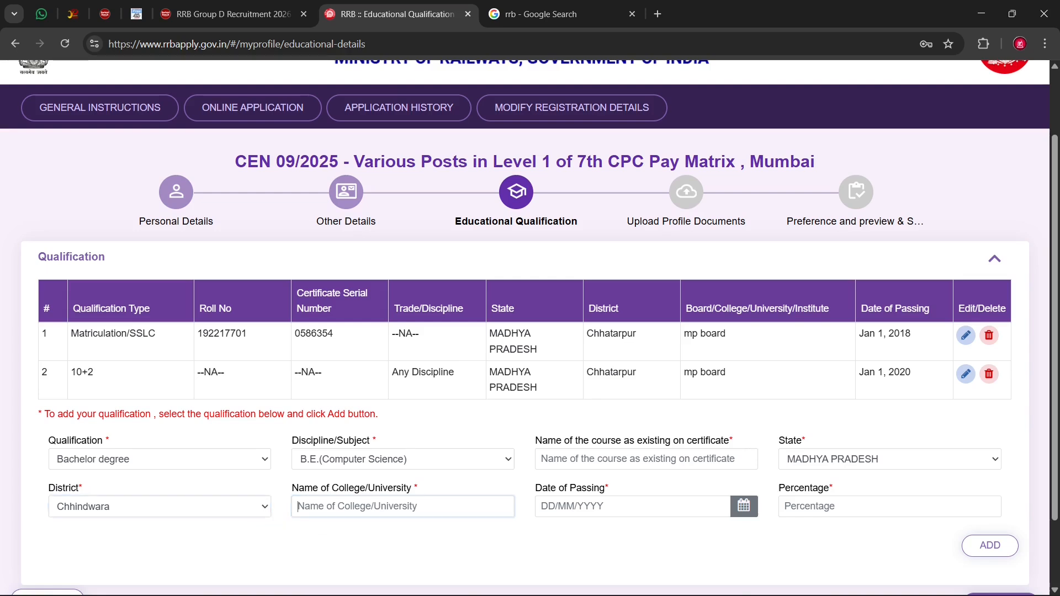
text(rgpv)
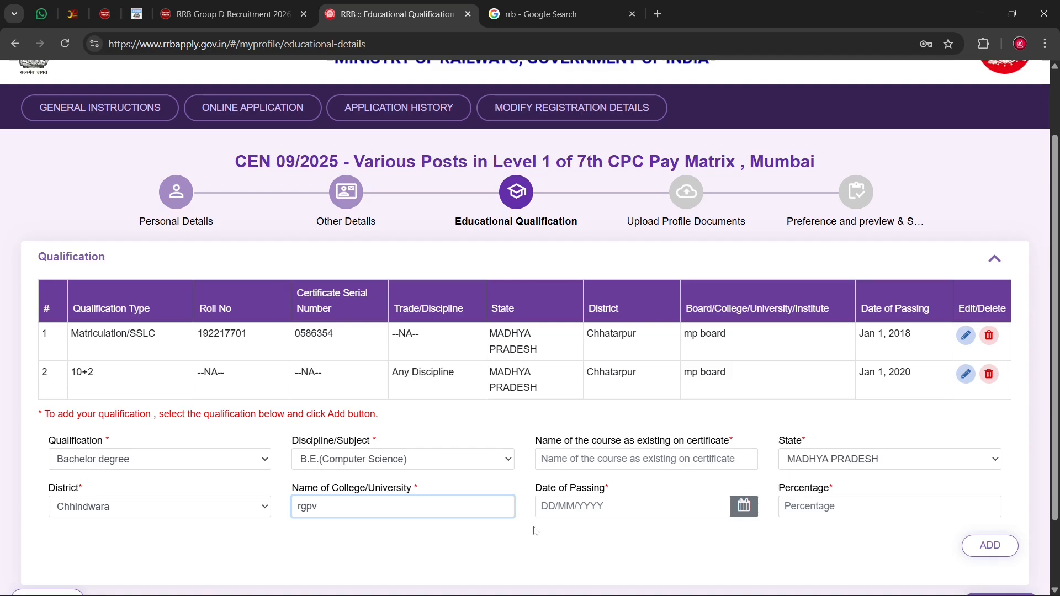
key(Tab)
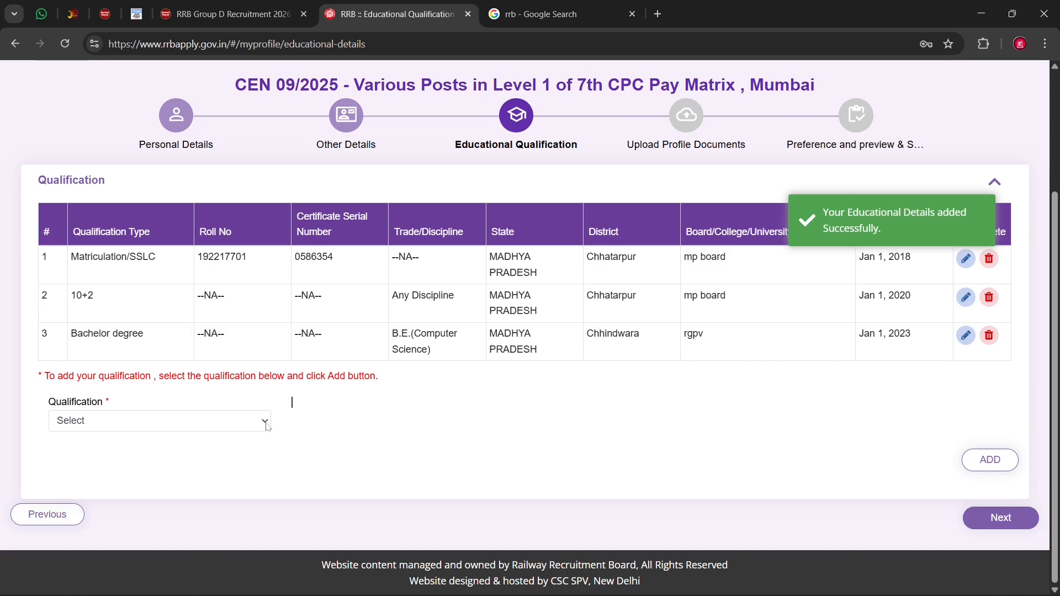
click(268, 422)
key(Down)
key(Down)
key(Down)
key(Down)
key(Down)
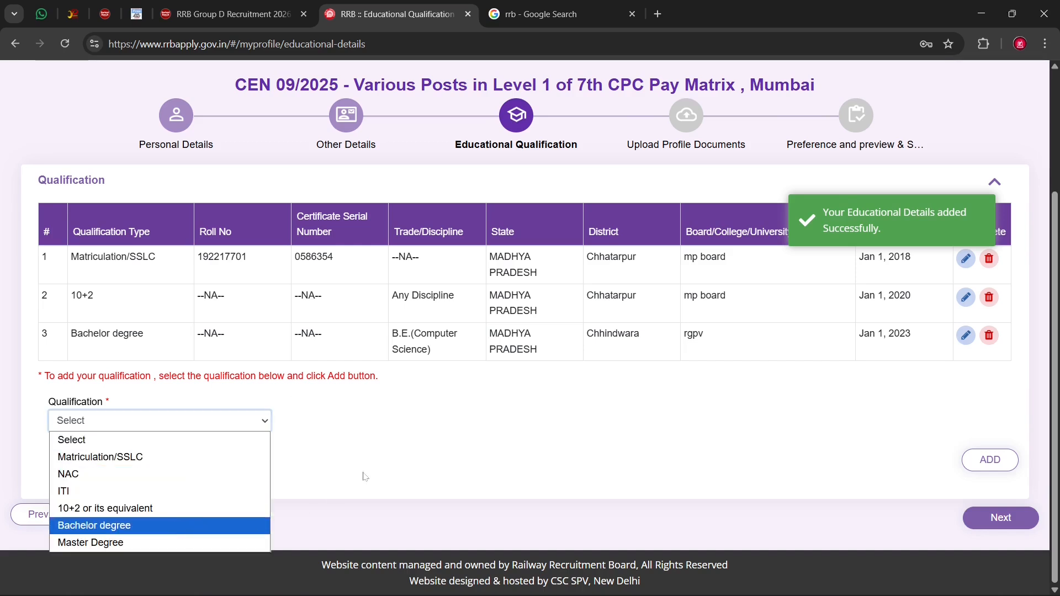
click(421, 450)
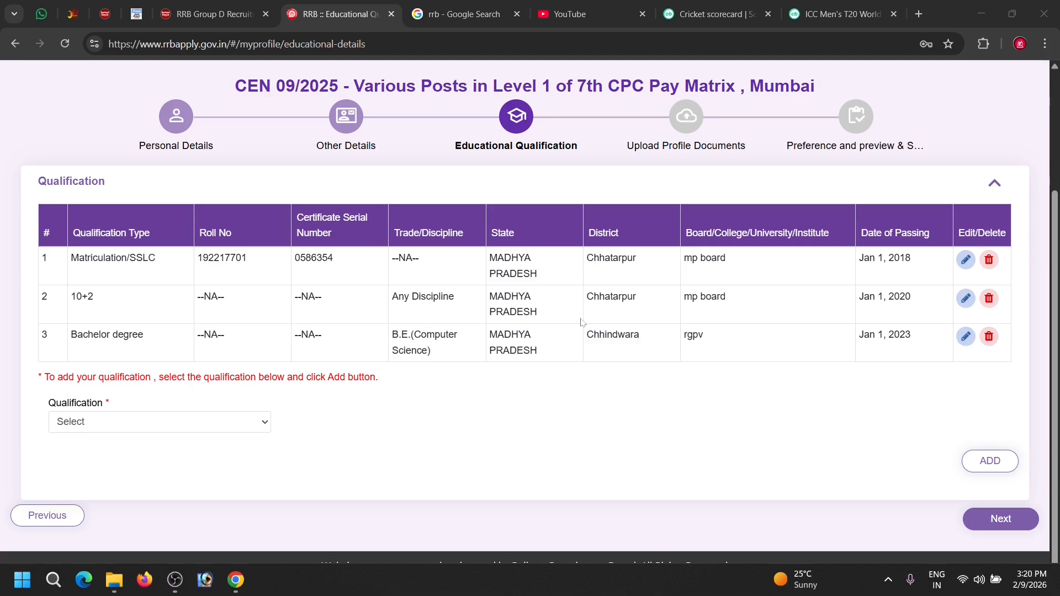
Proceed to Upload Profile Documents and review the photograph specifications and live image capture options
click(1000, 518)
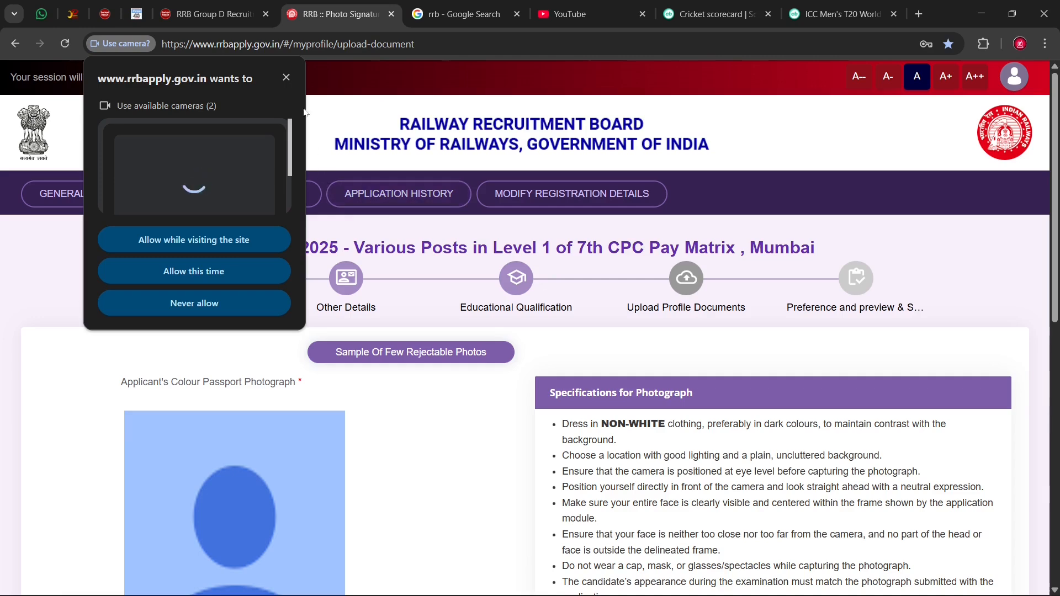
scroll(411, 363, down, 3)
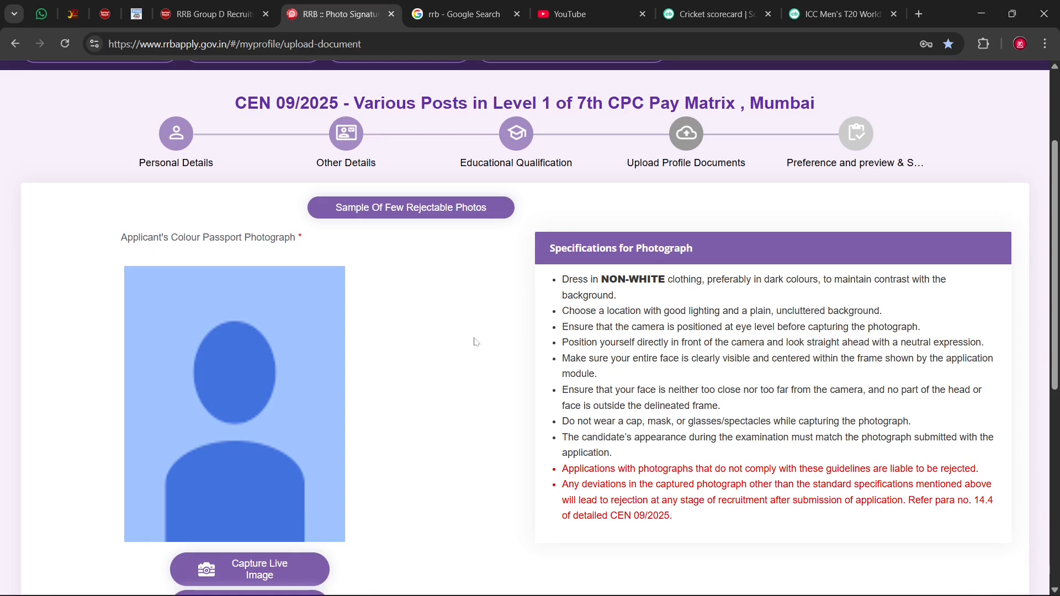
scroll(473, 343, down, 1)
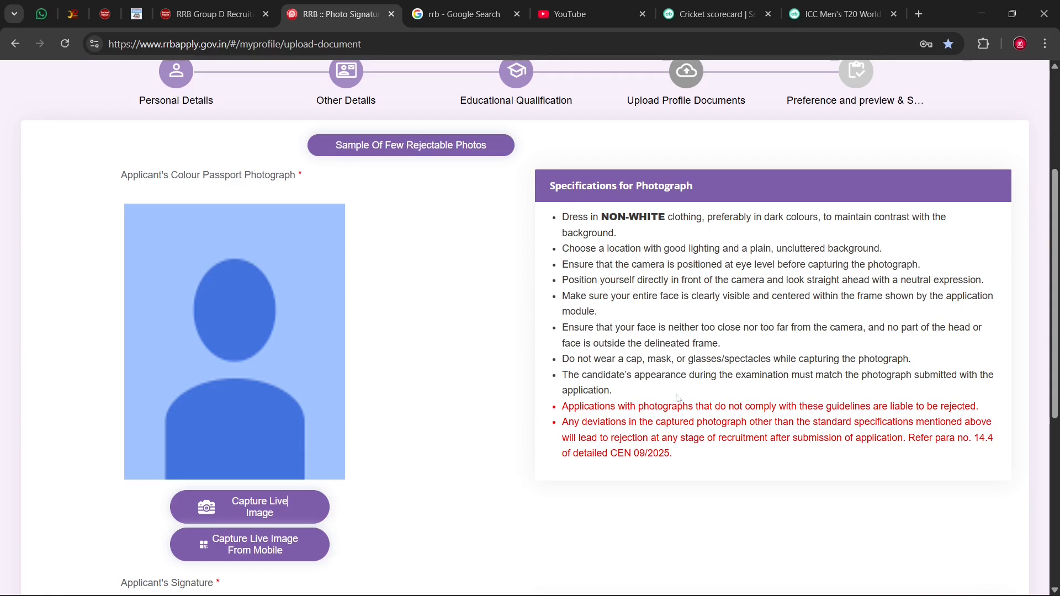
scroll(340, 276, down, 1)
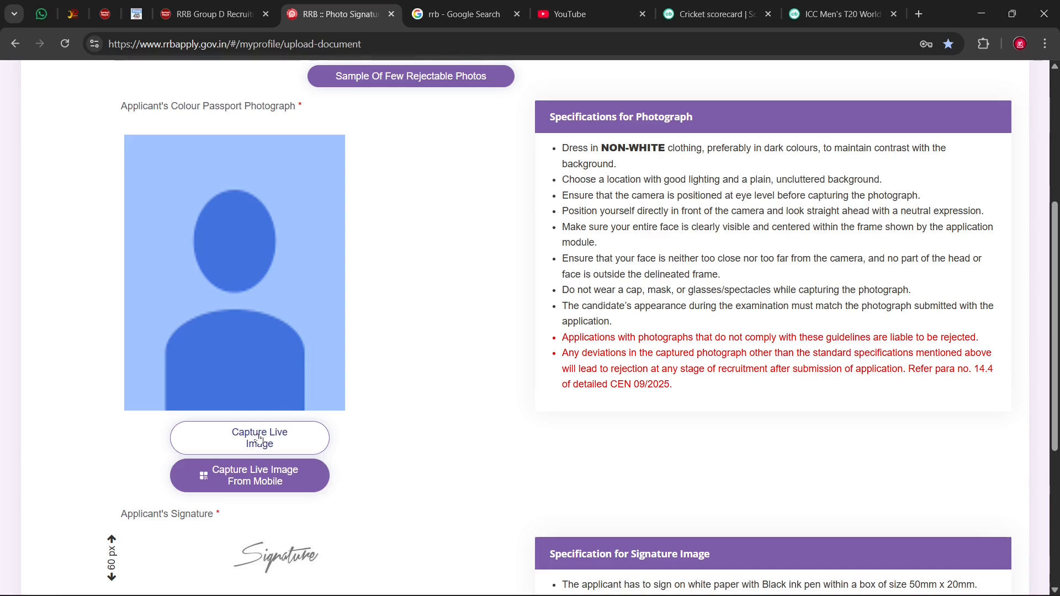
scroll(259, 438, down, 1)
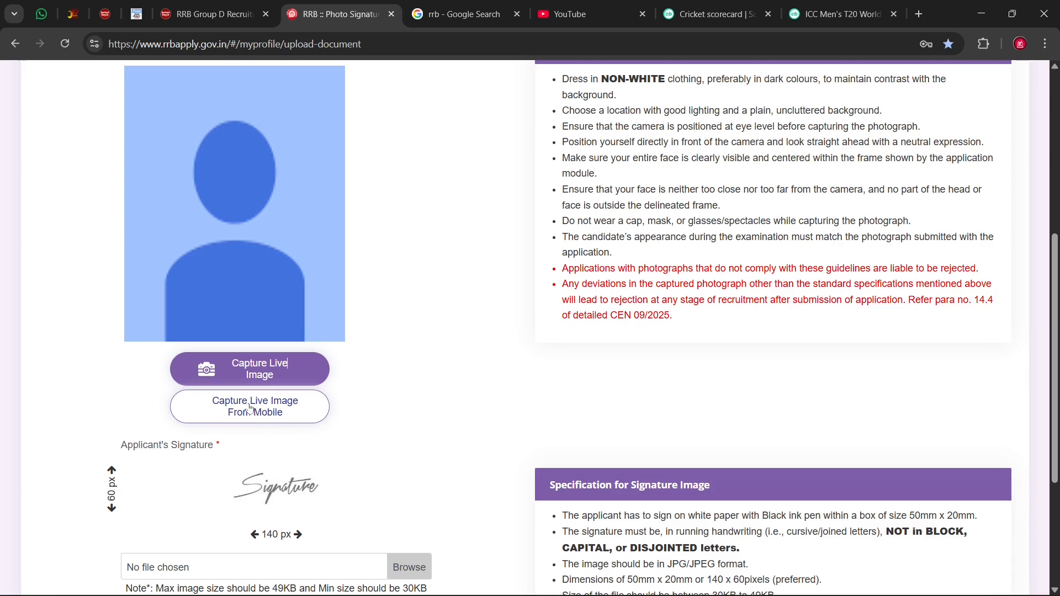
View the option to capture the live image from mobile, close it, and proceed to the post preference page
click(249, 408)
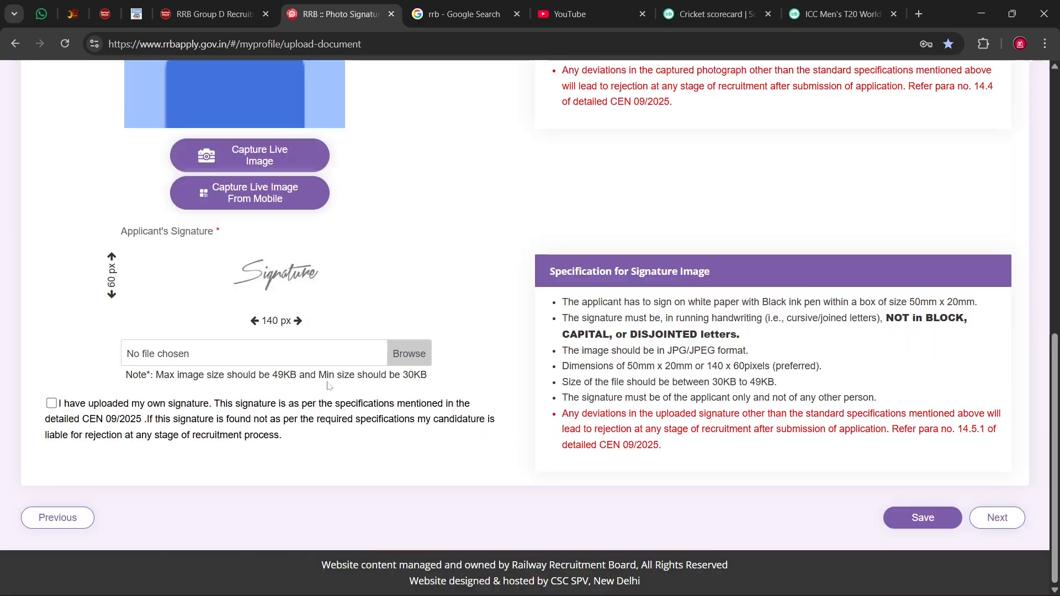
click(698, 86)
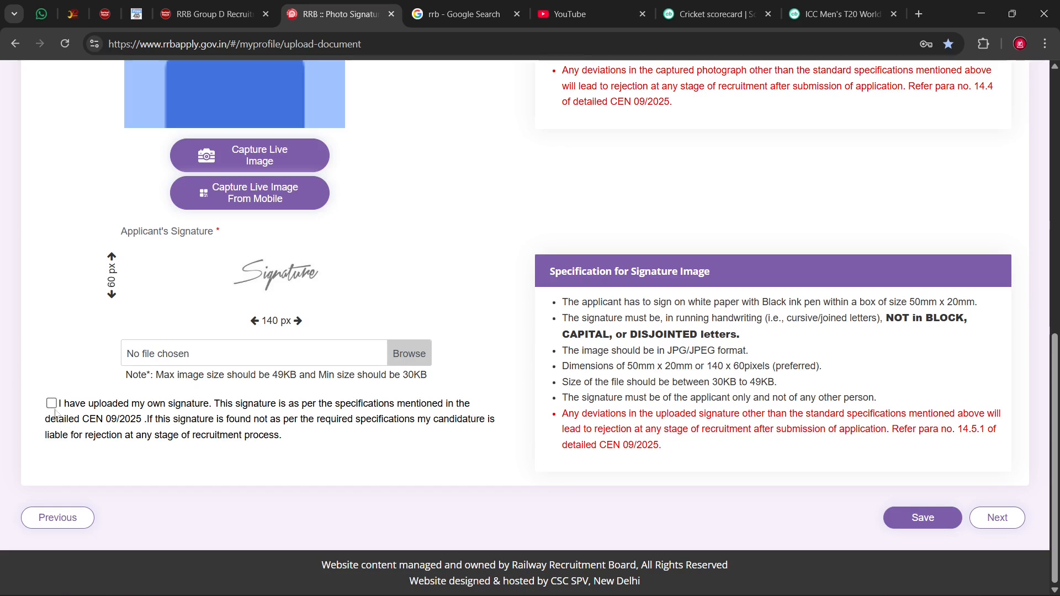
click(999, 523)
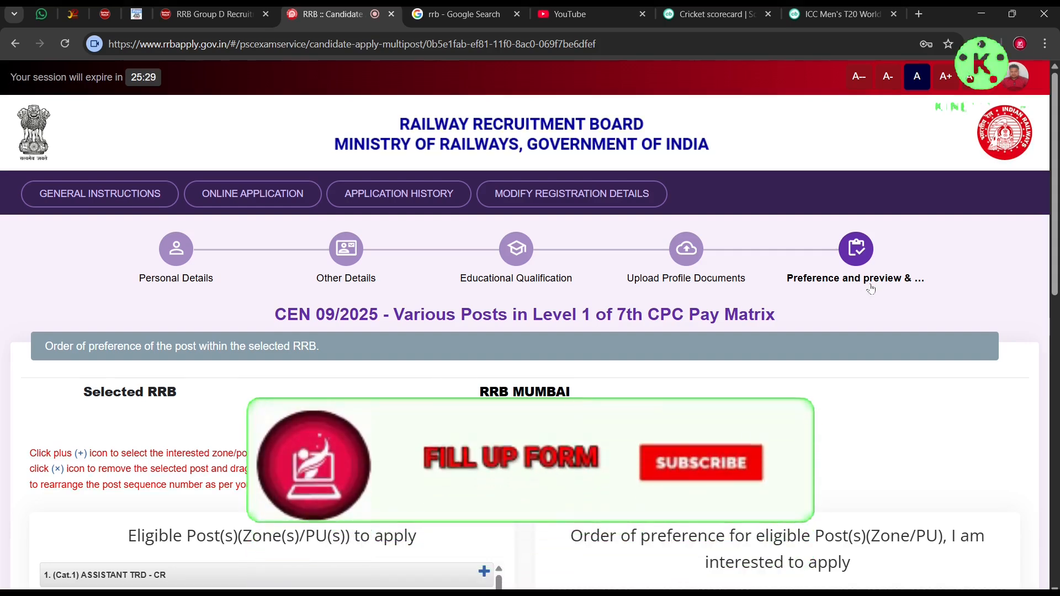
Add all eligible posts to the preference order, with ASSISTANT OPERATIONS (ELECTRICAL) first and ASSISTANT (S and T) second, and confirm the order
scroll(331, 414, down, 4)
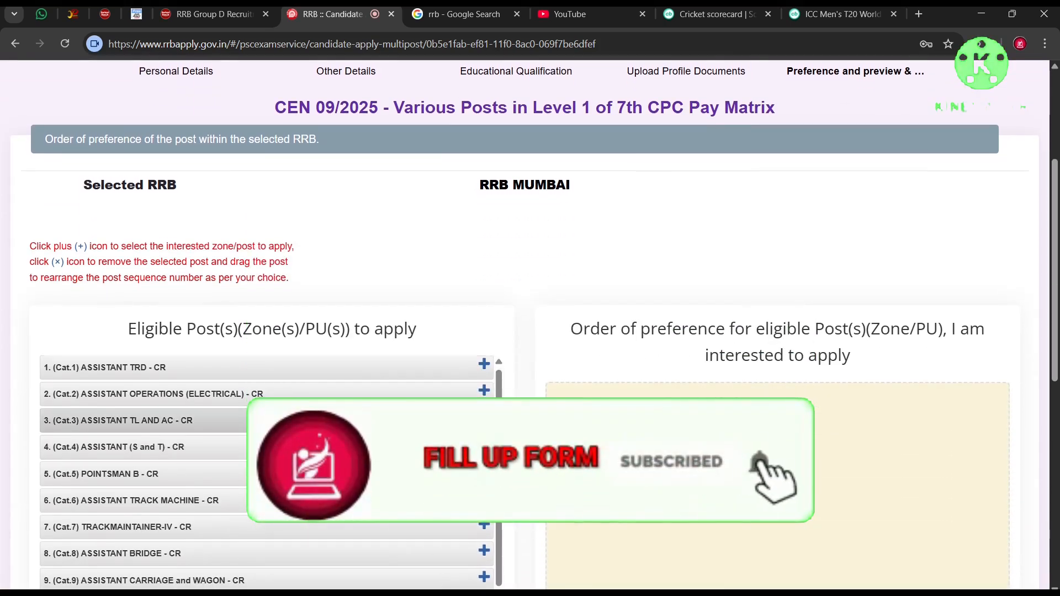
scroll(331, 414, down, 1)
scroll(508, 443, up, 1)
scroll(508, 442, up, 1)
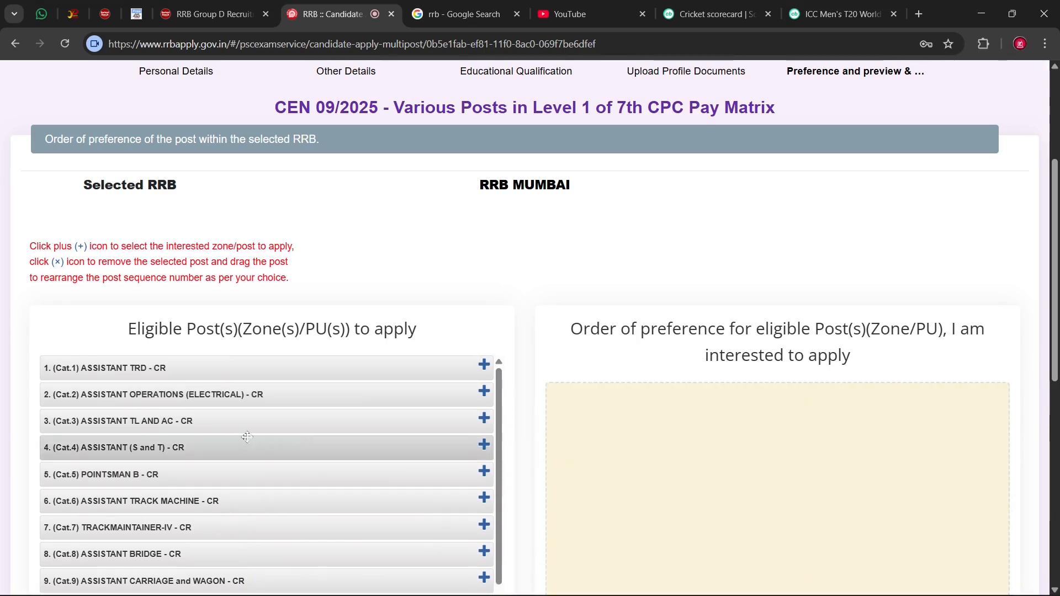
click(484, 392)
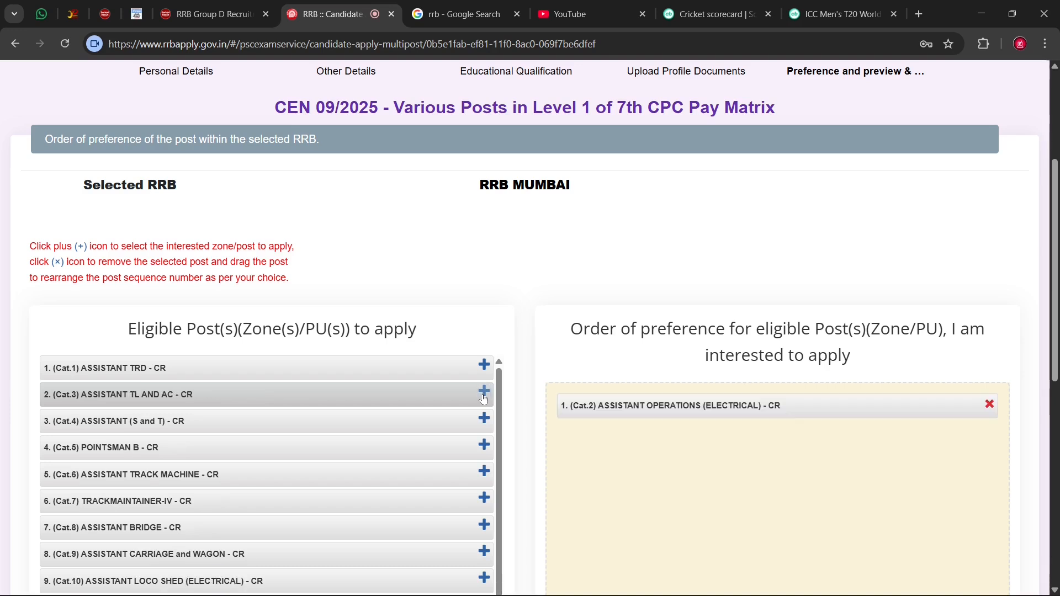
click(484, 418)
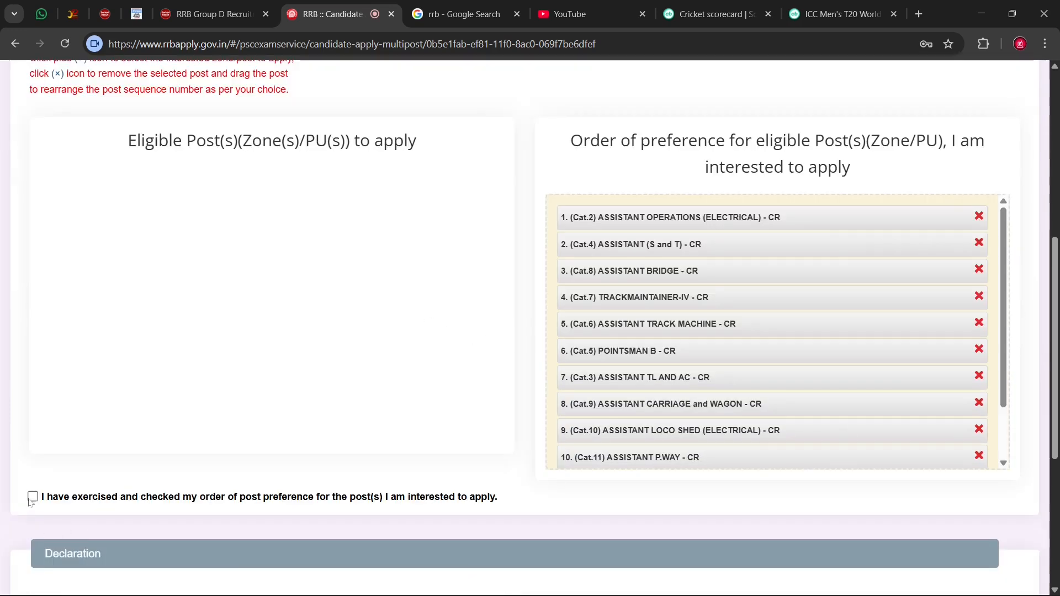
click(32, 497)
Accept the eligibility declaration, save the post preferences and open the application preview
scroll(326, 438, down, 5)
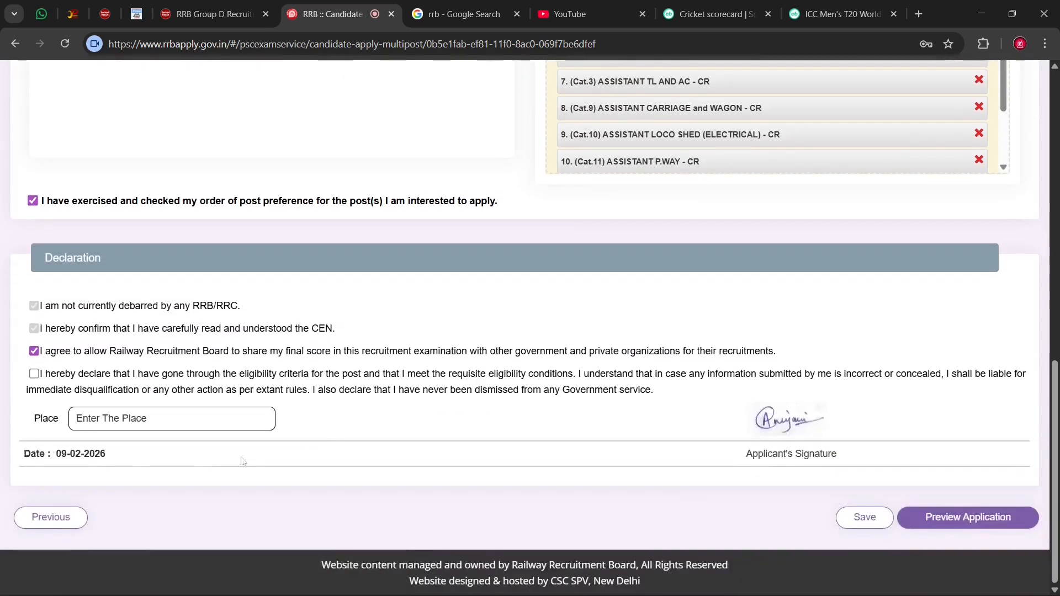
click(33, 373)
click(865, 517)
click(979, 523)
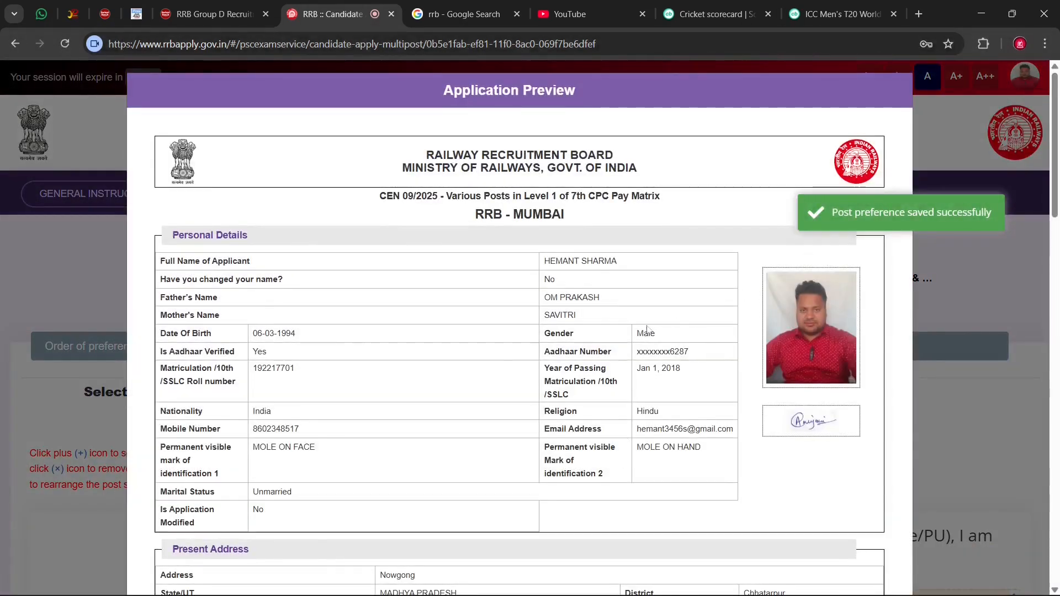
Confirm that the details in the application preview have been re-checked and found correct, and give final confirmation to submit the application
scroll(668, 398, down, 20)
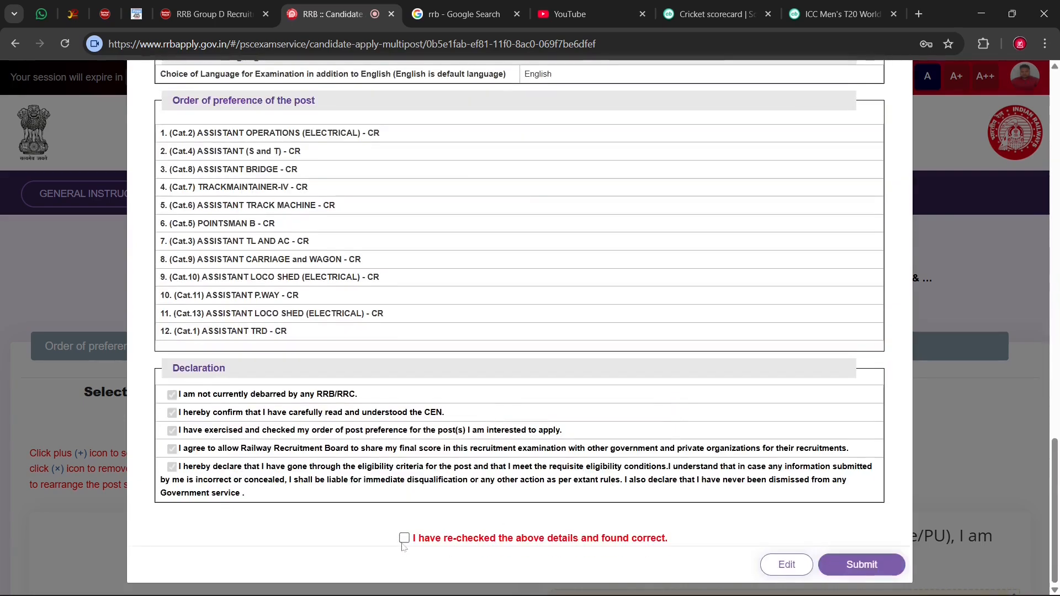
click(403, 538)
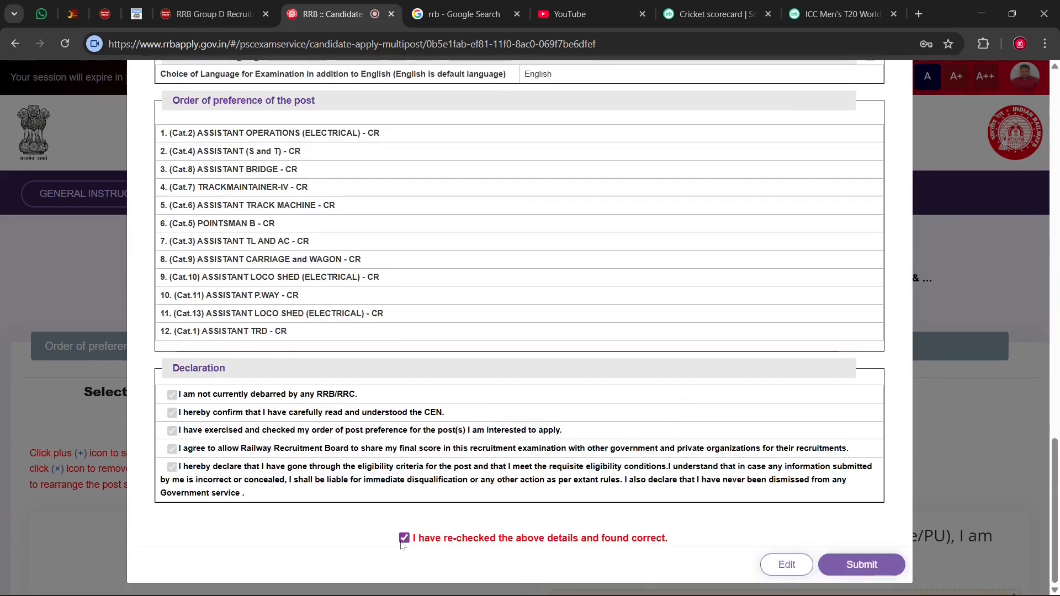
click(848, 572)
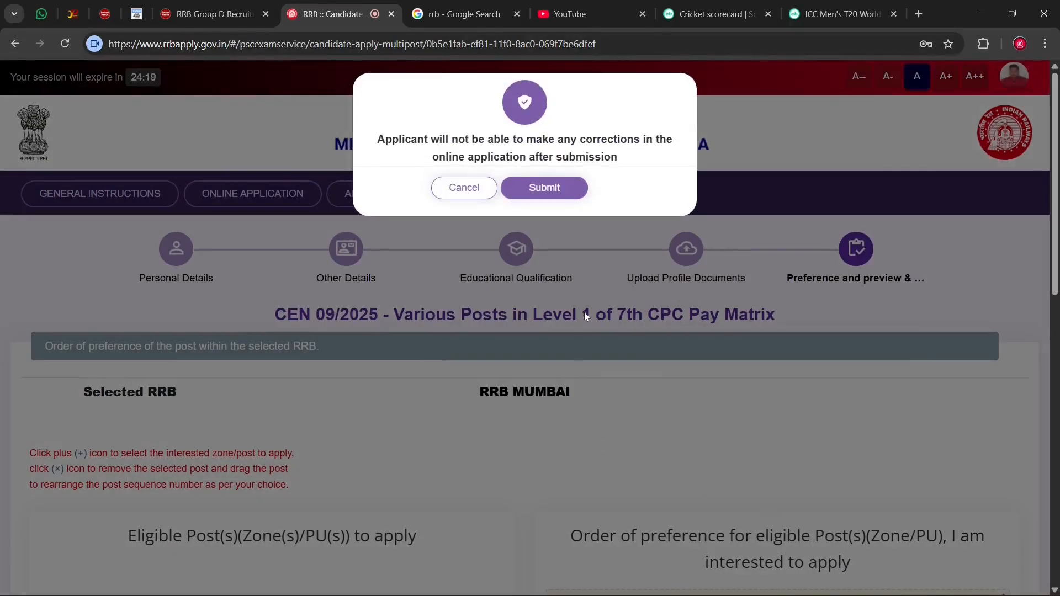
click(545, 188)
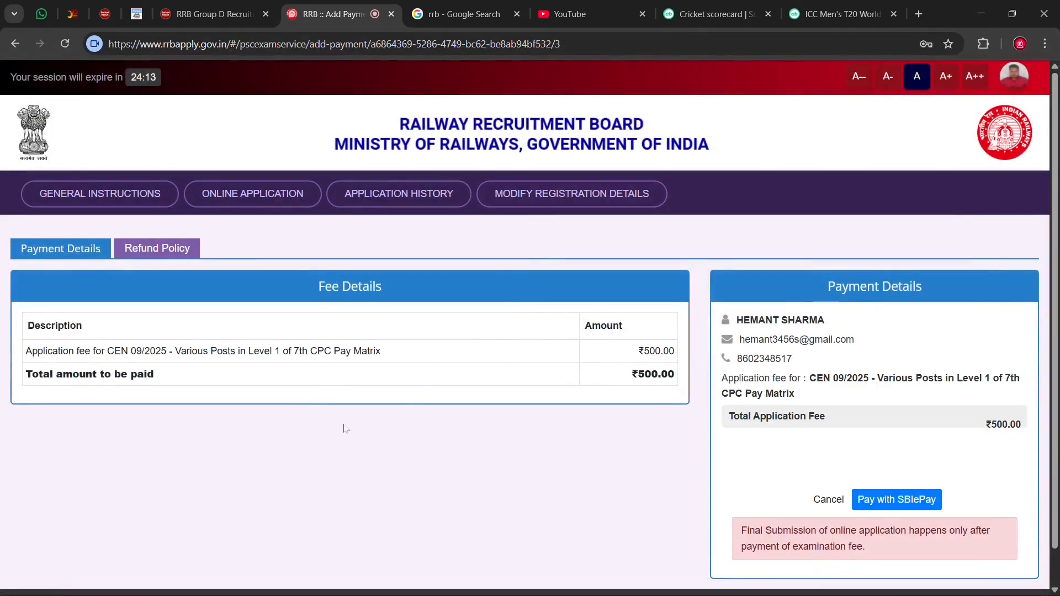
Choose to pay the application fee with SBIePay, agree to the payment terms and conditions, and proceed to the payment gateway
scroll(298, 442, down, 1)
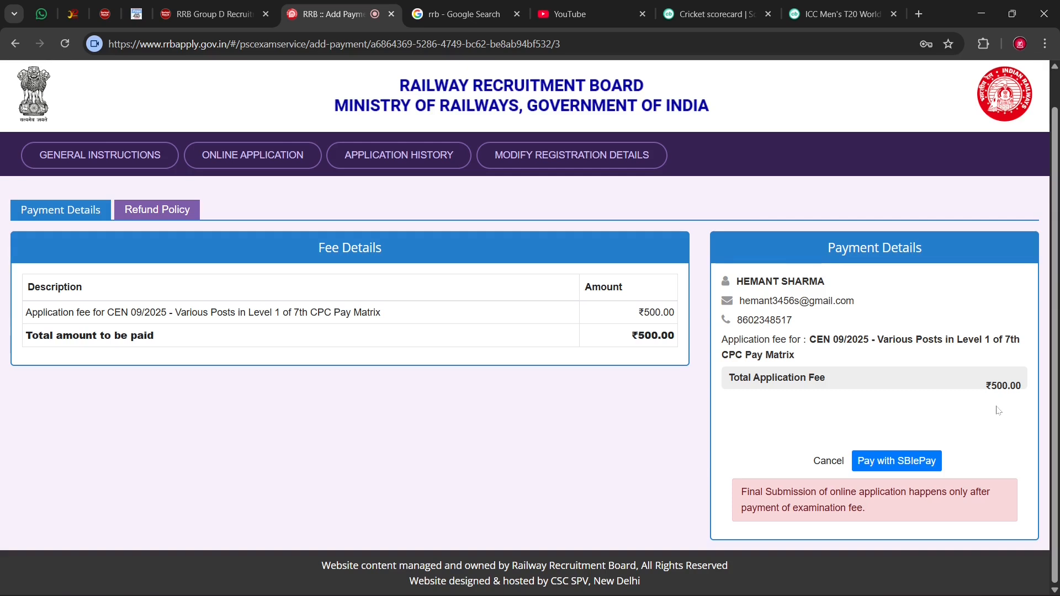
click(912, 464)
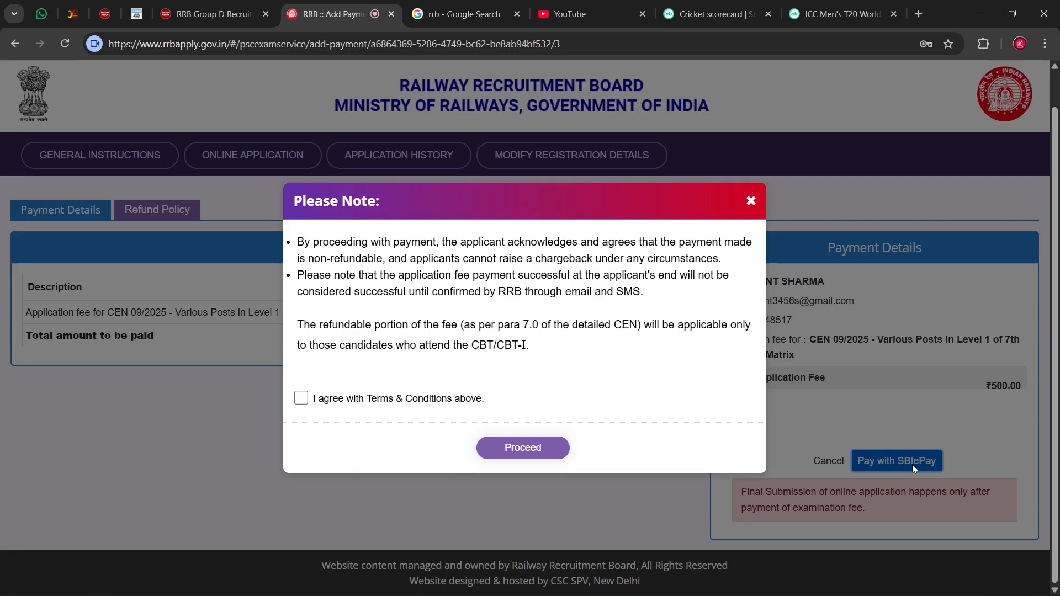
click(301, 398)
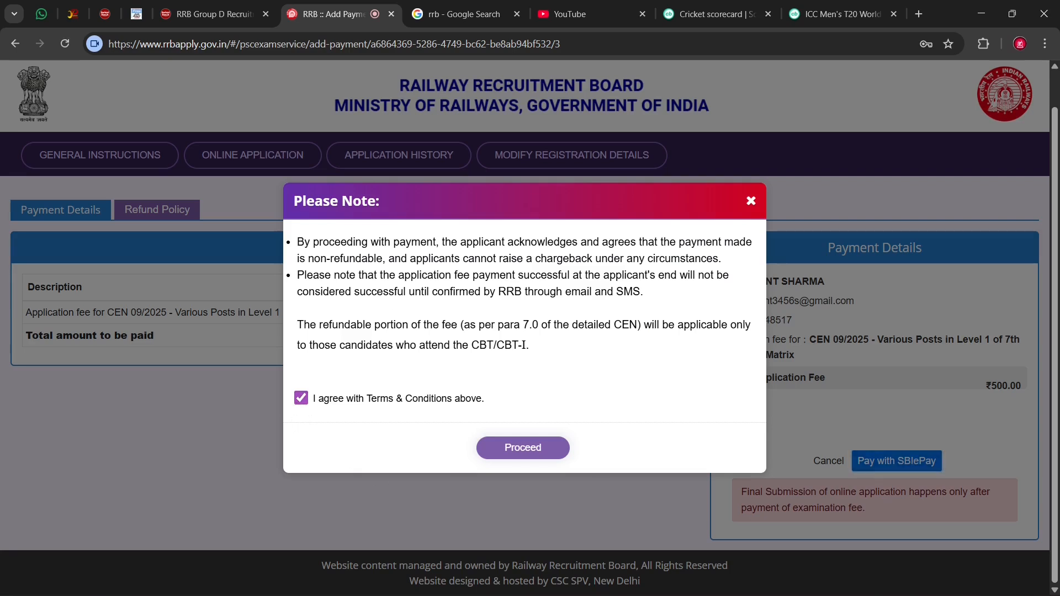
click(508, 449)
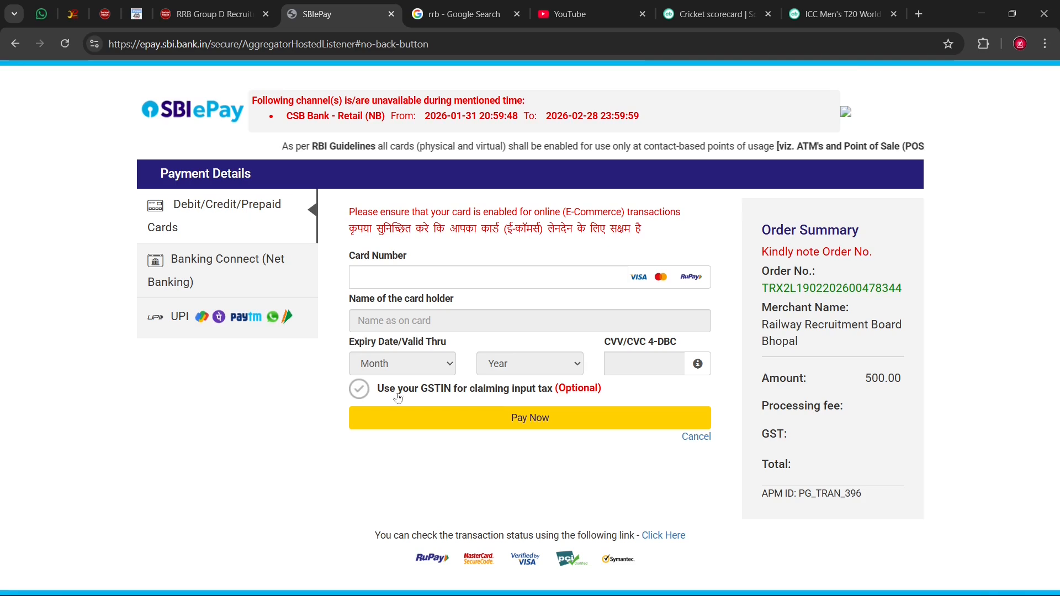
Select UPI as the payment method with the UPI QR option and generate the payment QR code
click(219, 323)
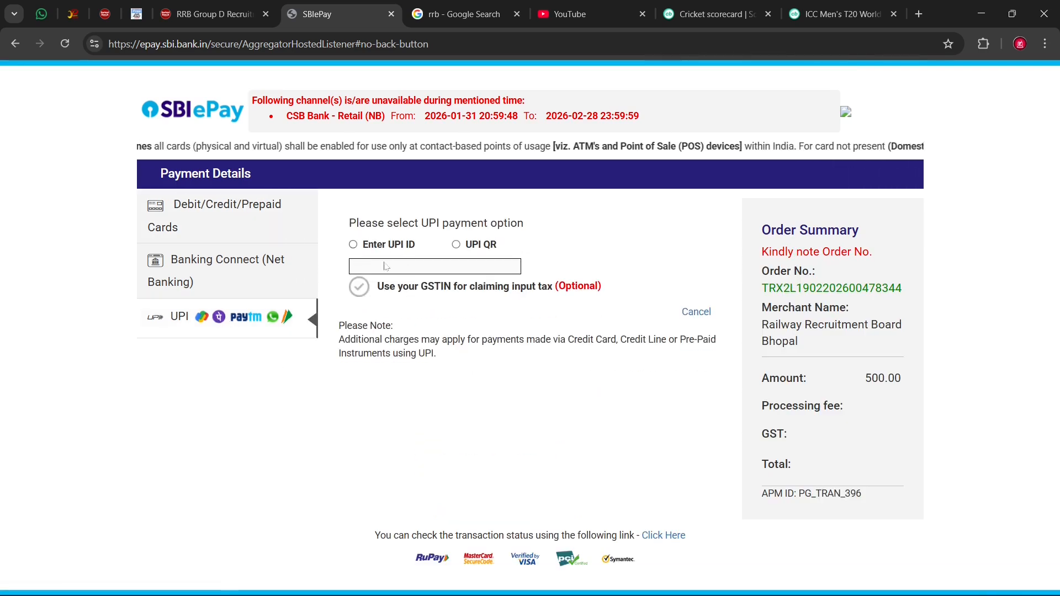
click(354, 244)
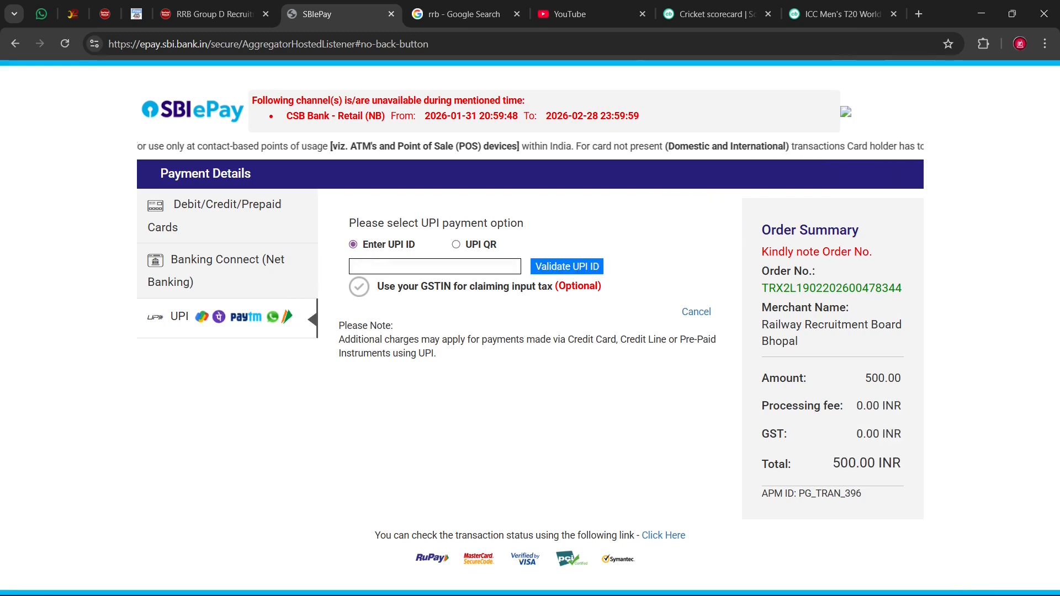
click(456, 245)
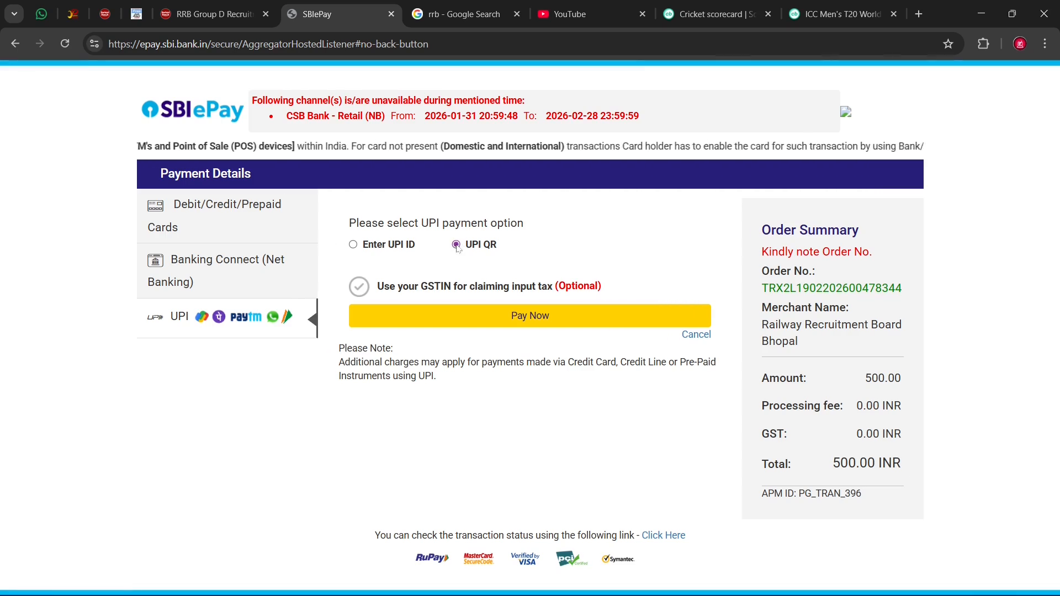
click(479, 315)
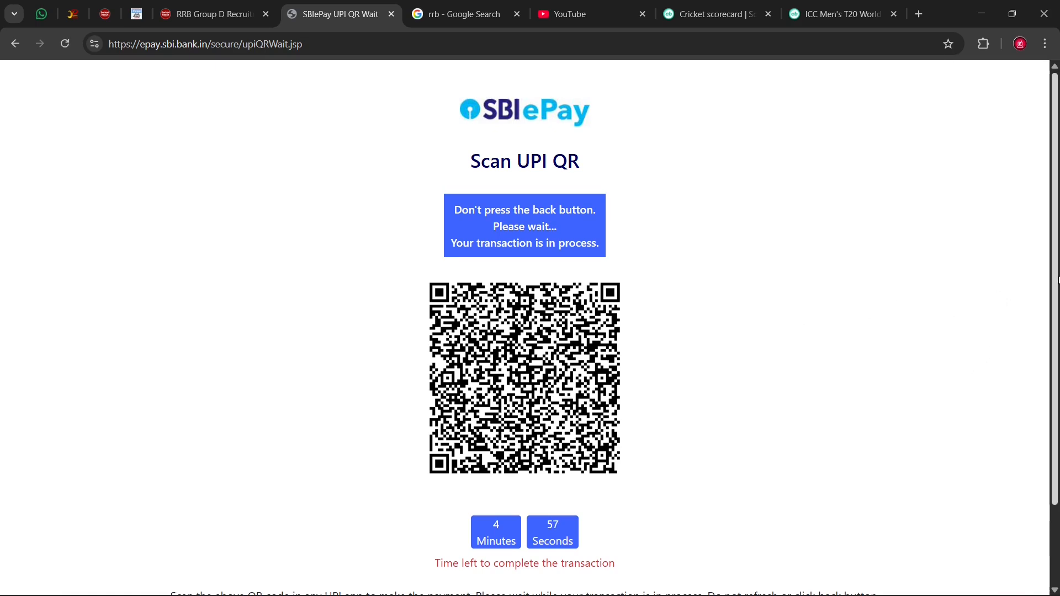
scroll(733, 258, down, 2)
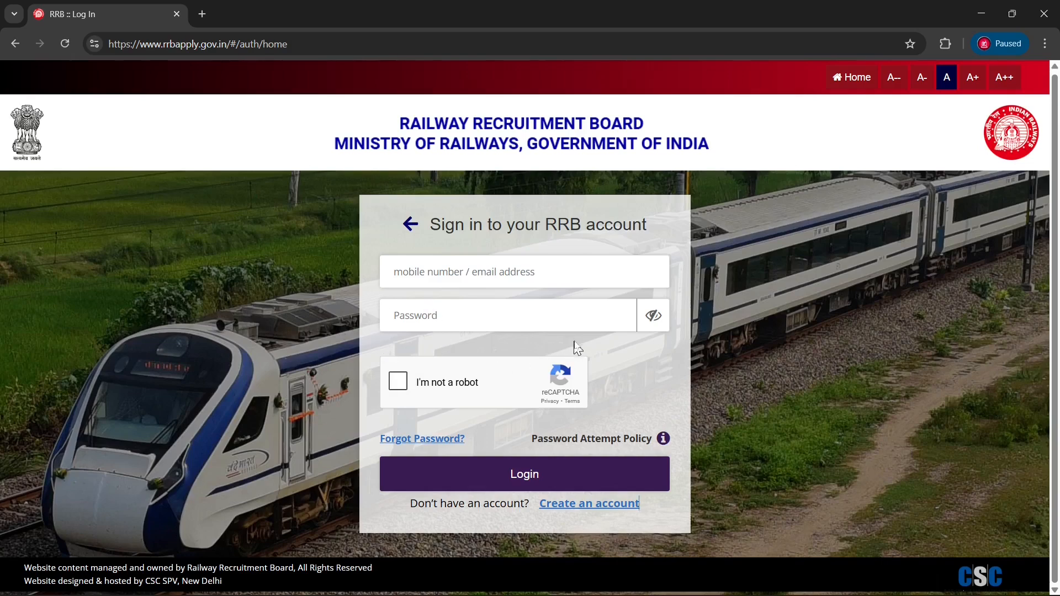
Open the forgotten password recovery form from the RRB account sign-in page and try to proceed with its fields empty
click(421, 442)
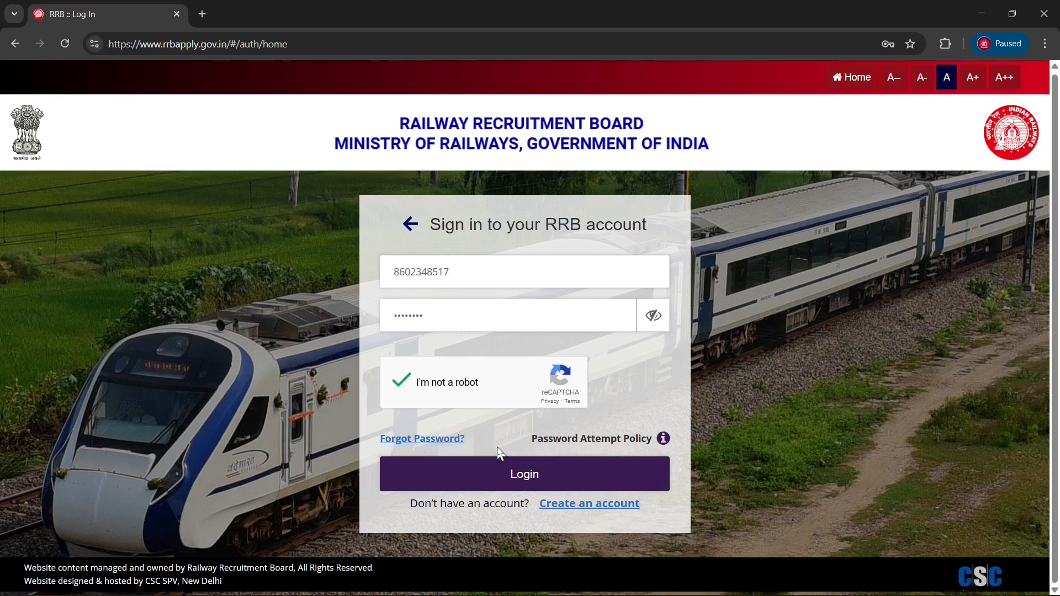
click(423, 442)
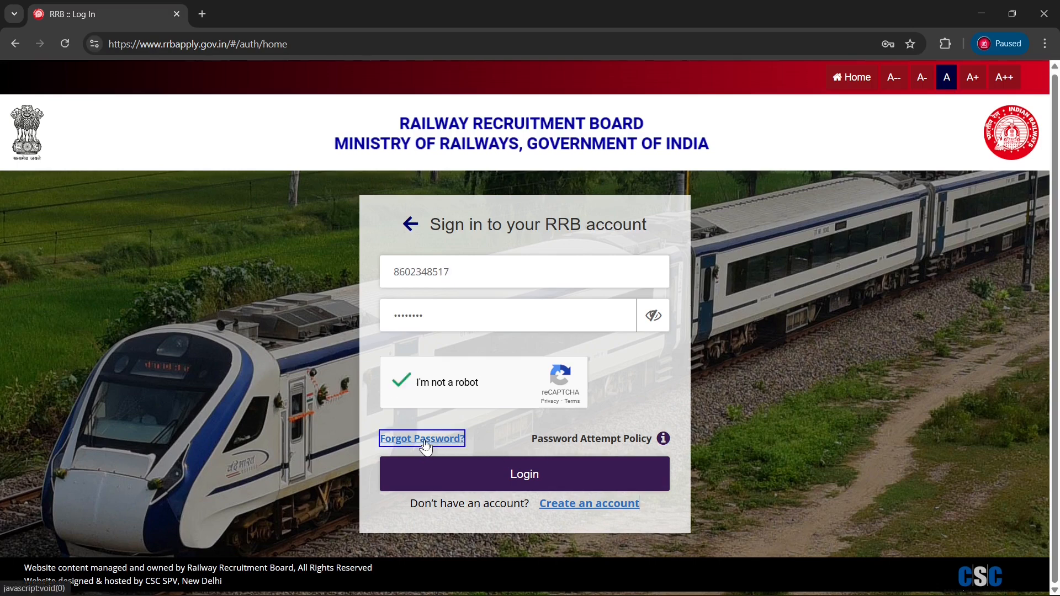
click(425, 441)
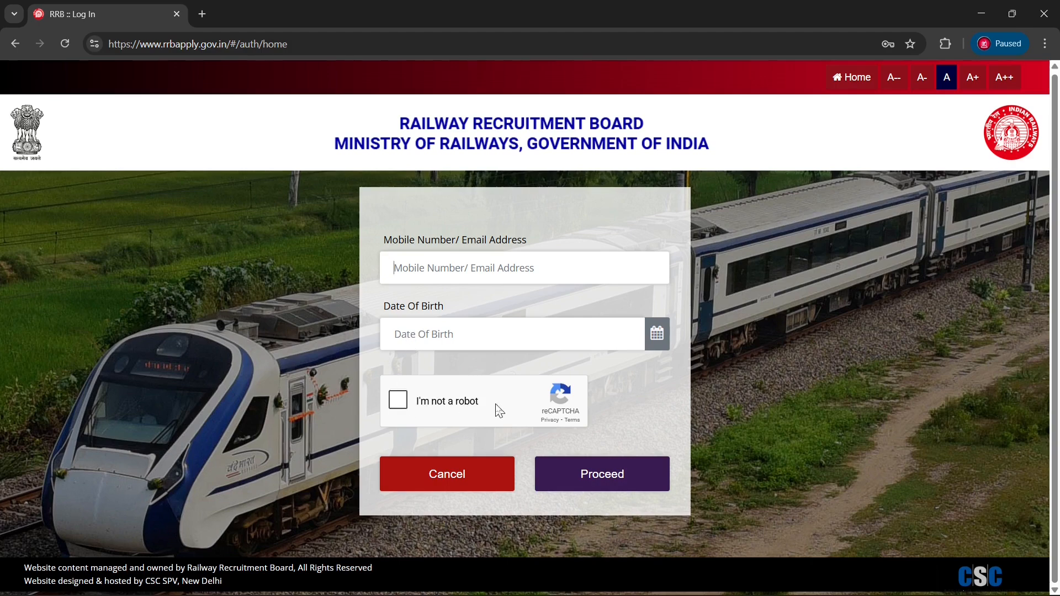
click(586, 472)
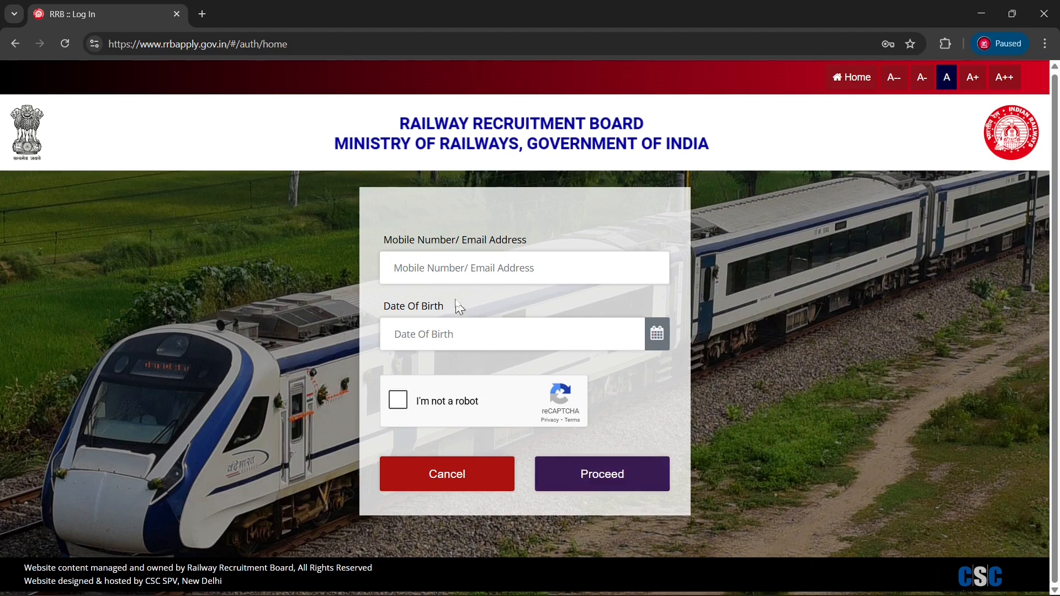